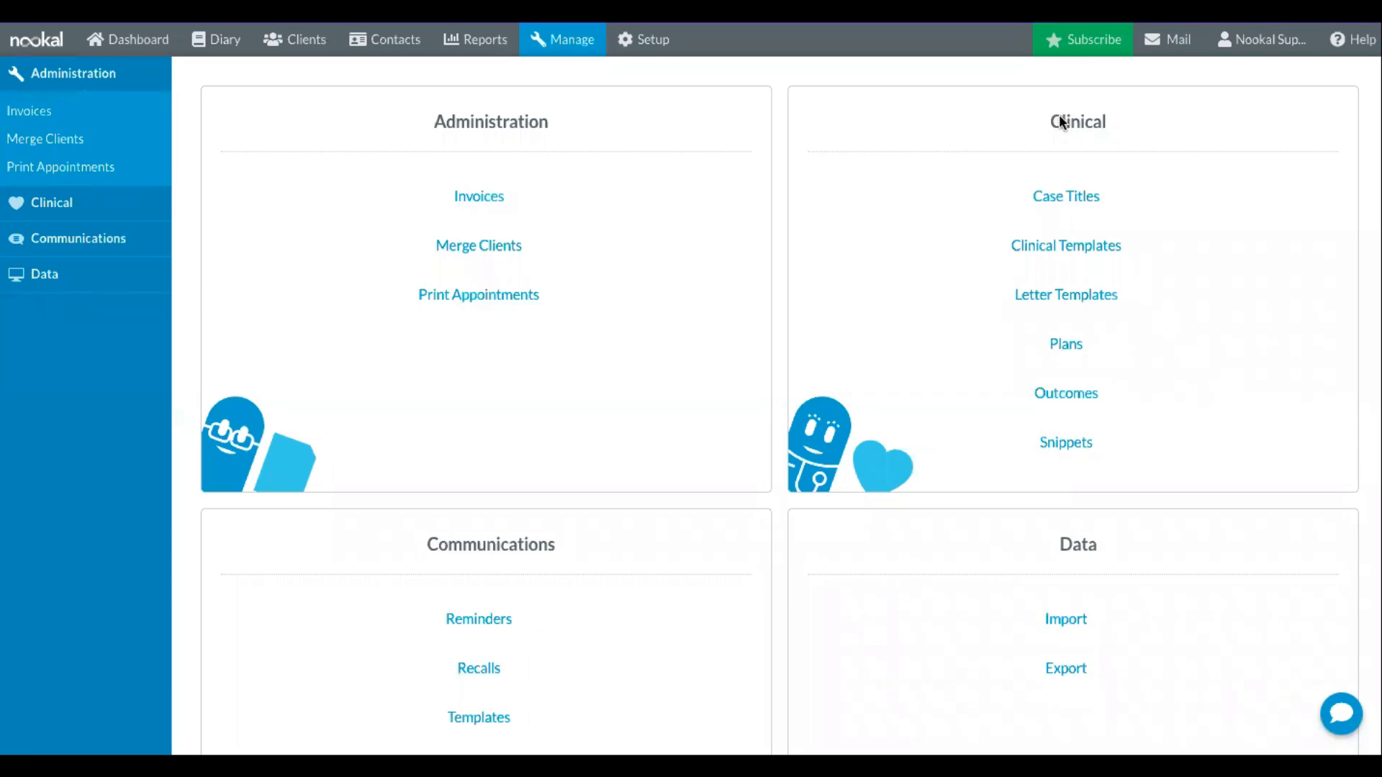
# - Open the clinical templates, view the chart upload requirements and close them without uploading a chart
pyautogui.click(1140, 251)
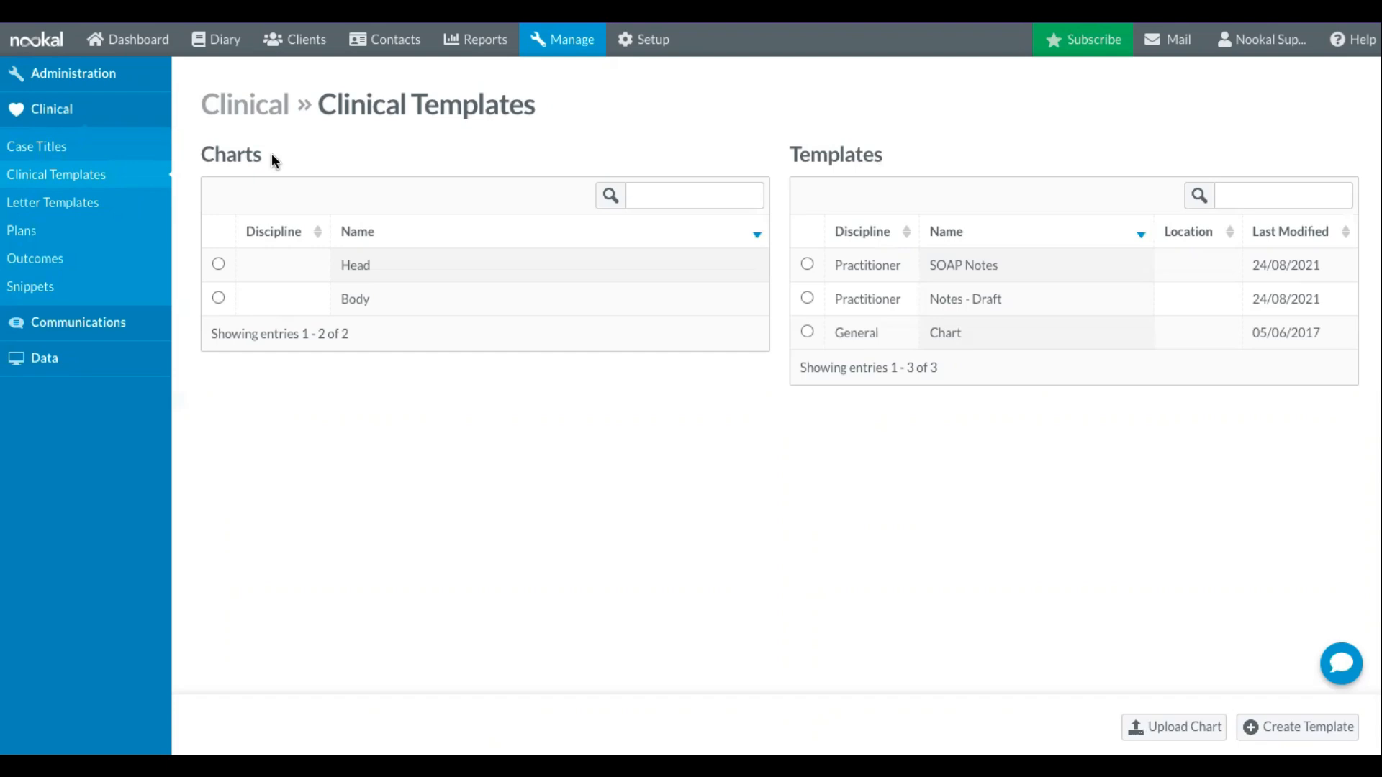
pyautogui.click(1161, 728)
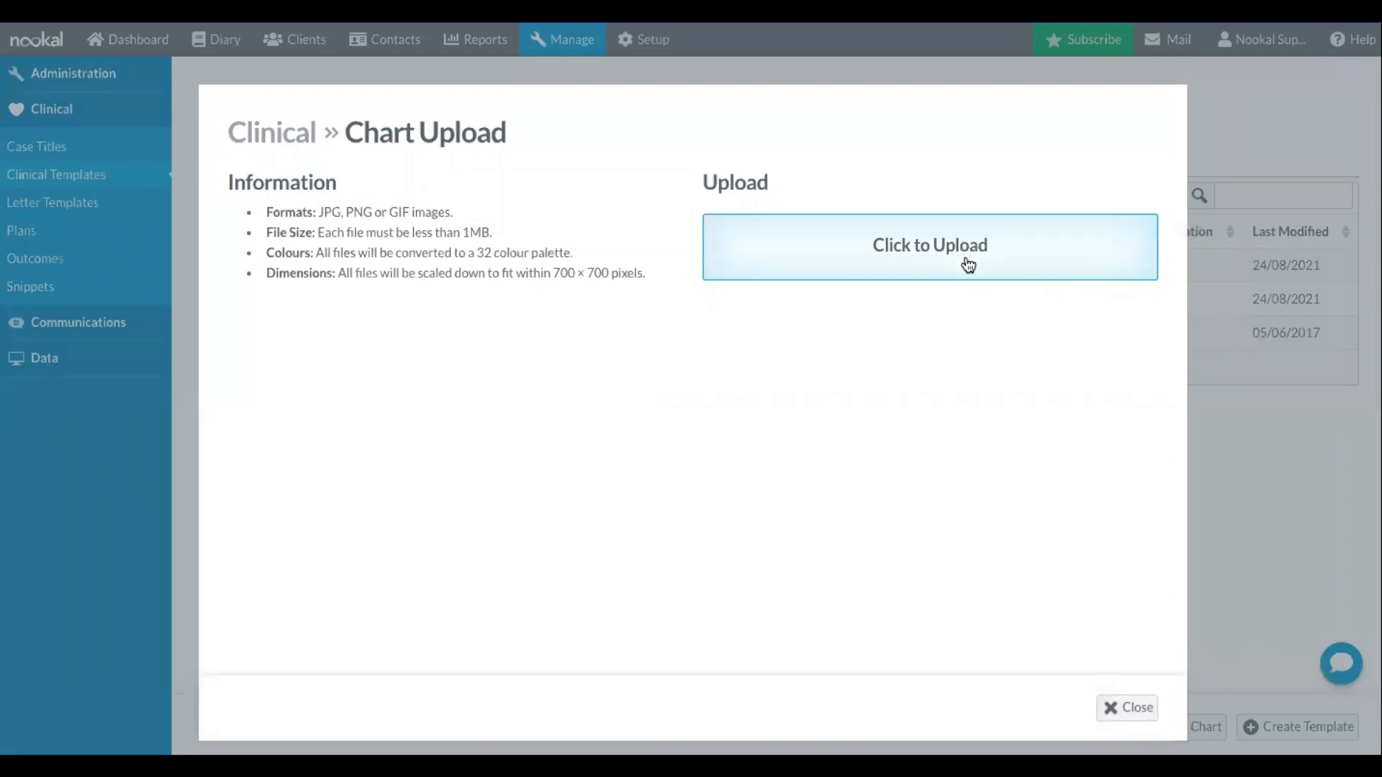
pyautogui.click(1116, 708)
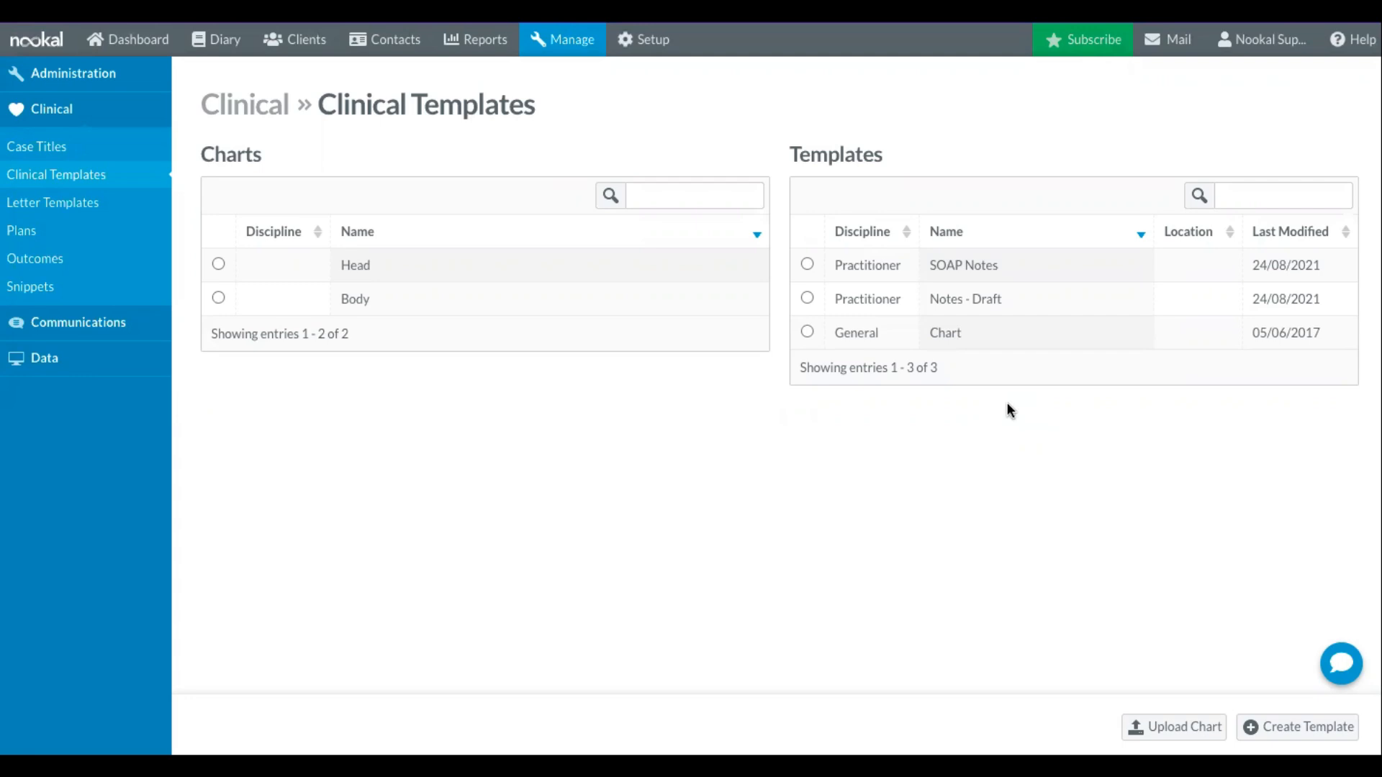
# - Create a new clinical template named "SOAP Notes - Detailed"
pyautogui.click(1279, 729)
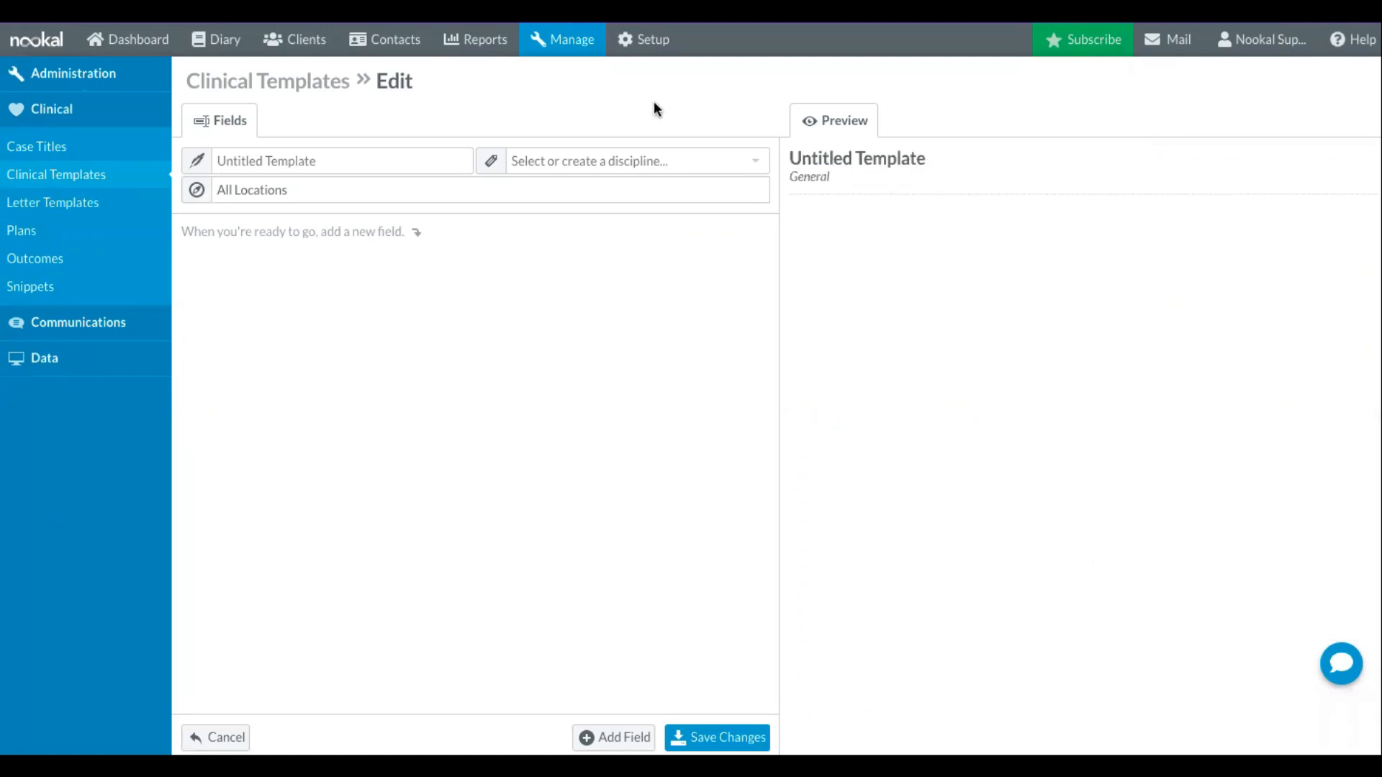
pyautogui.click(404, 158)
pyautogui.write('S')
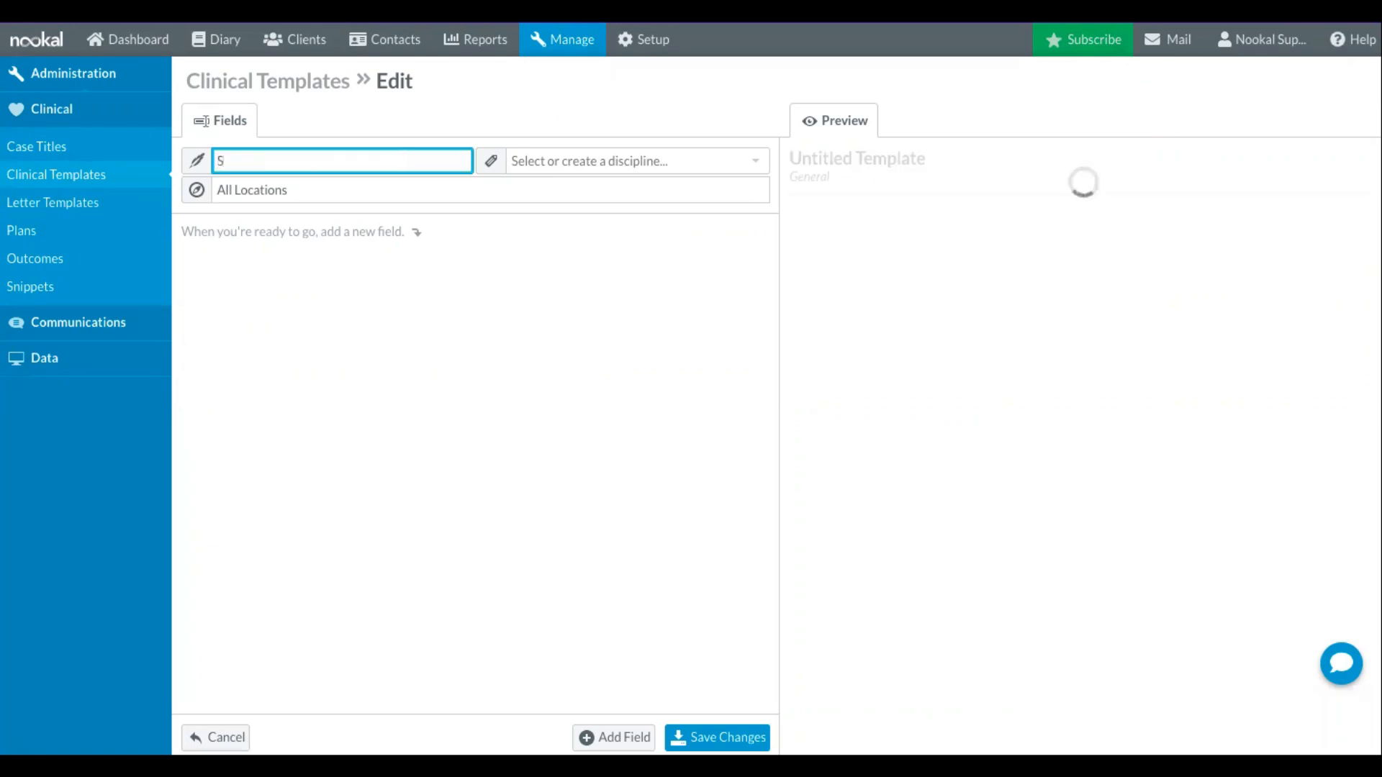
pyautogui.write('OAP Notes - Detailed')
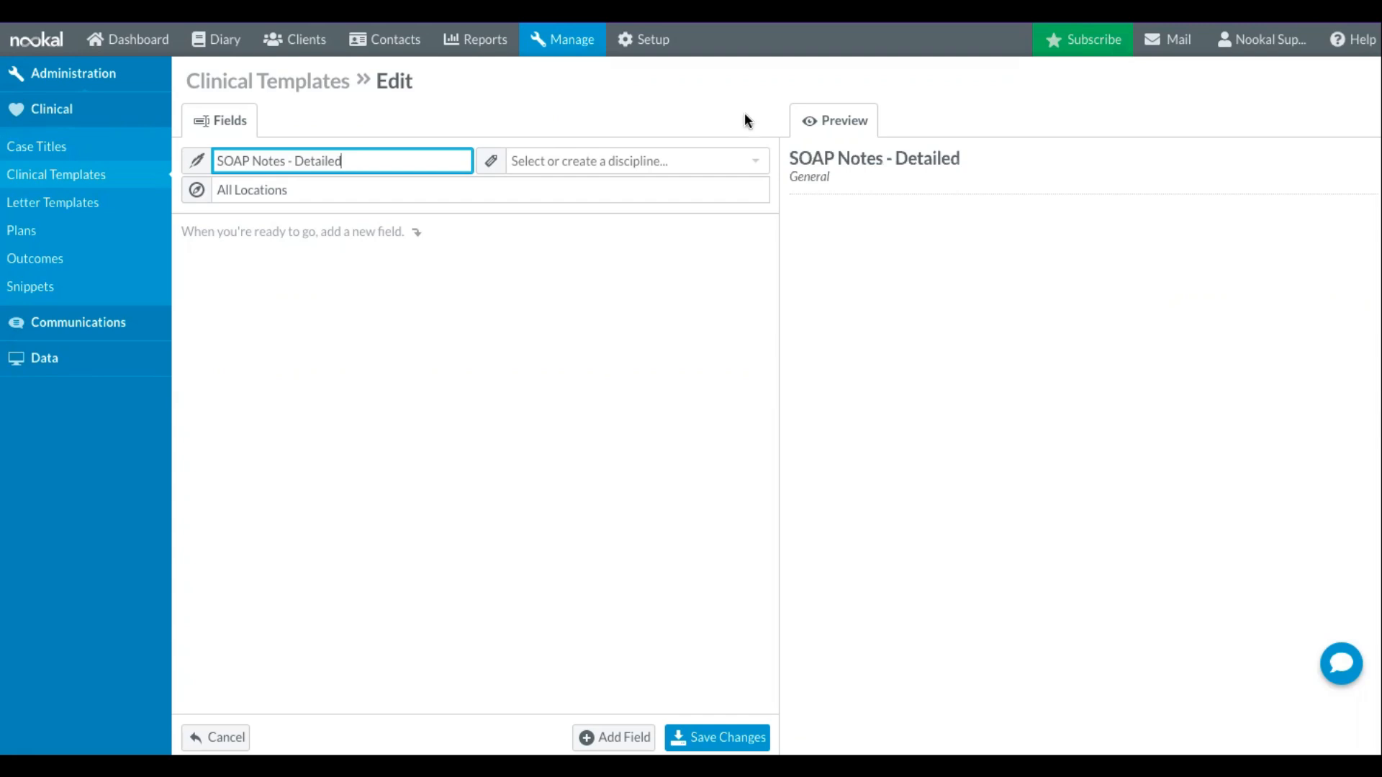
# - Add "Select or create a discipline..." as the template's discipline and review the location choices
pyautogui.click(715, 159)
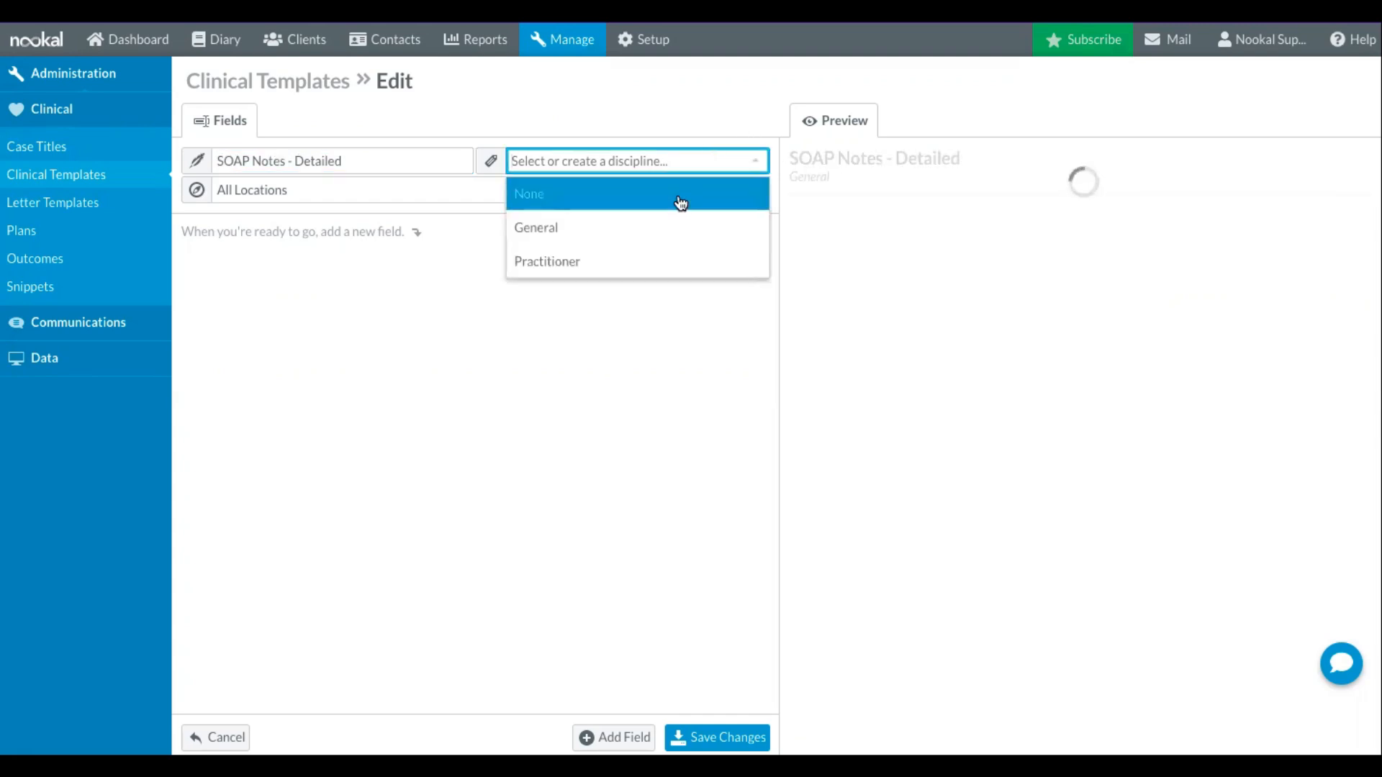
pyautogui.click(680, 203)
pyautogui.click(696, 169)
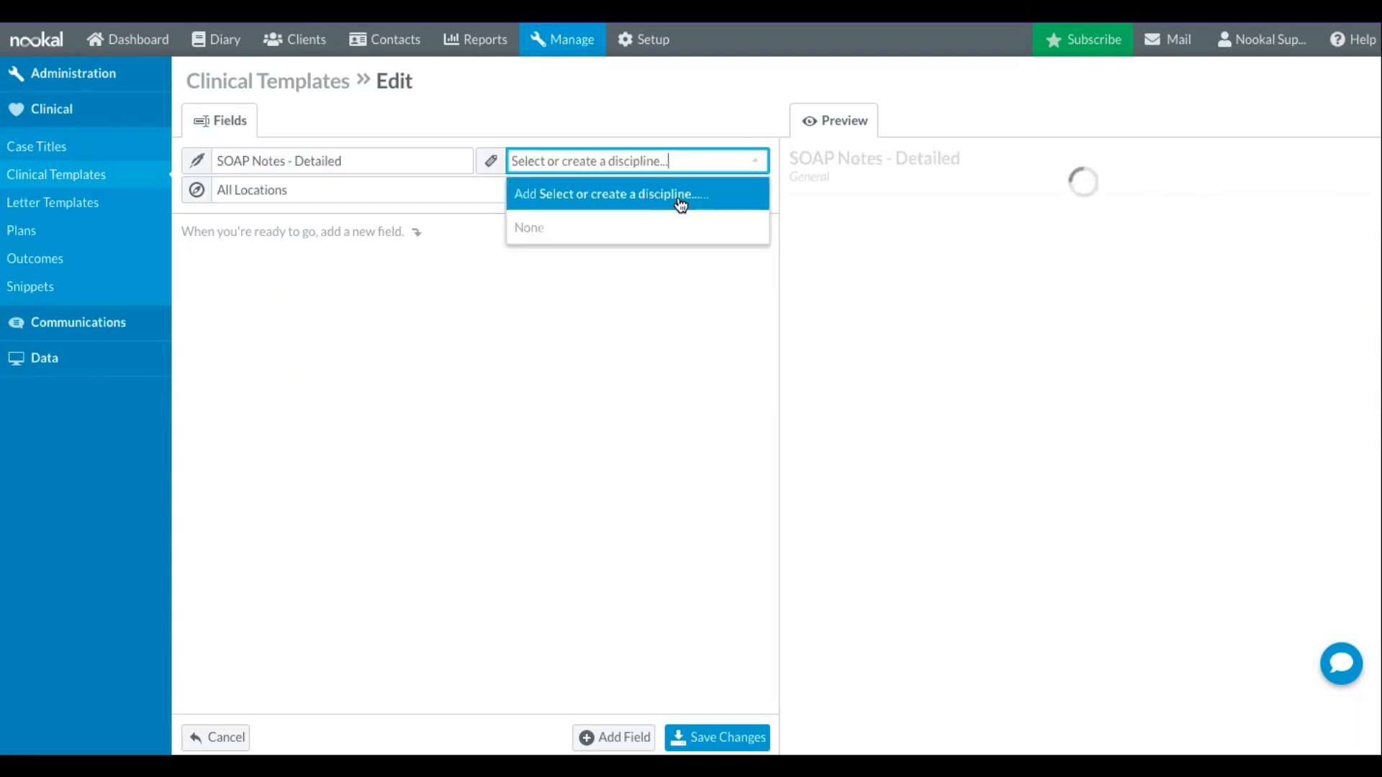
pyautogui.click(677, 196)
pyautogui.click(679, 161)
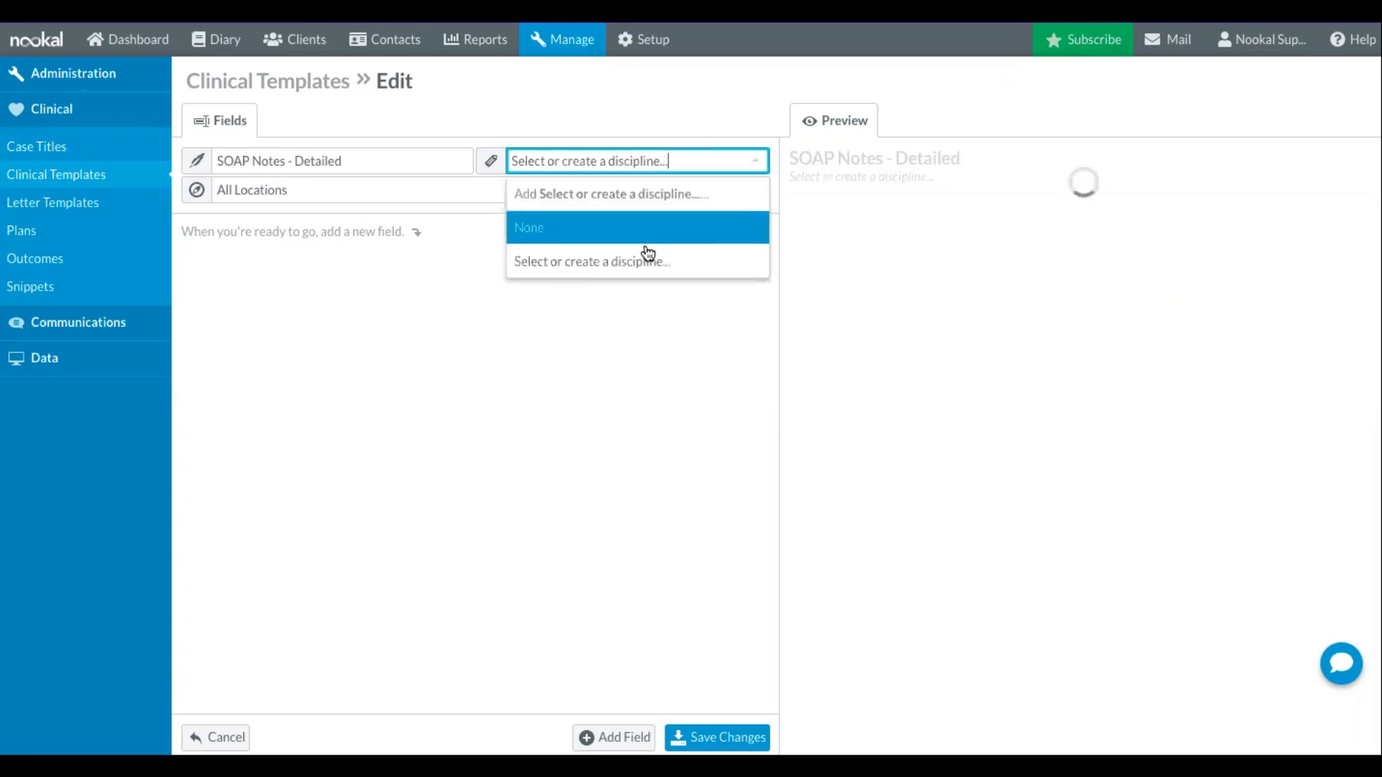
pyautogui.click(646, 255)
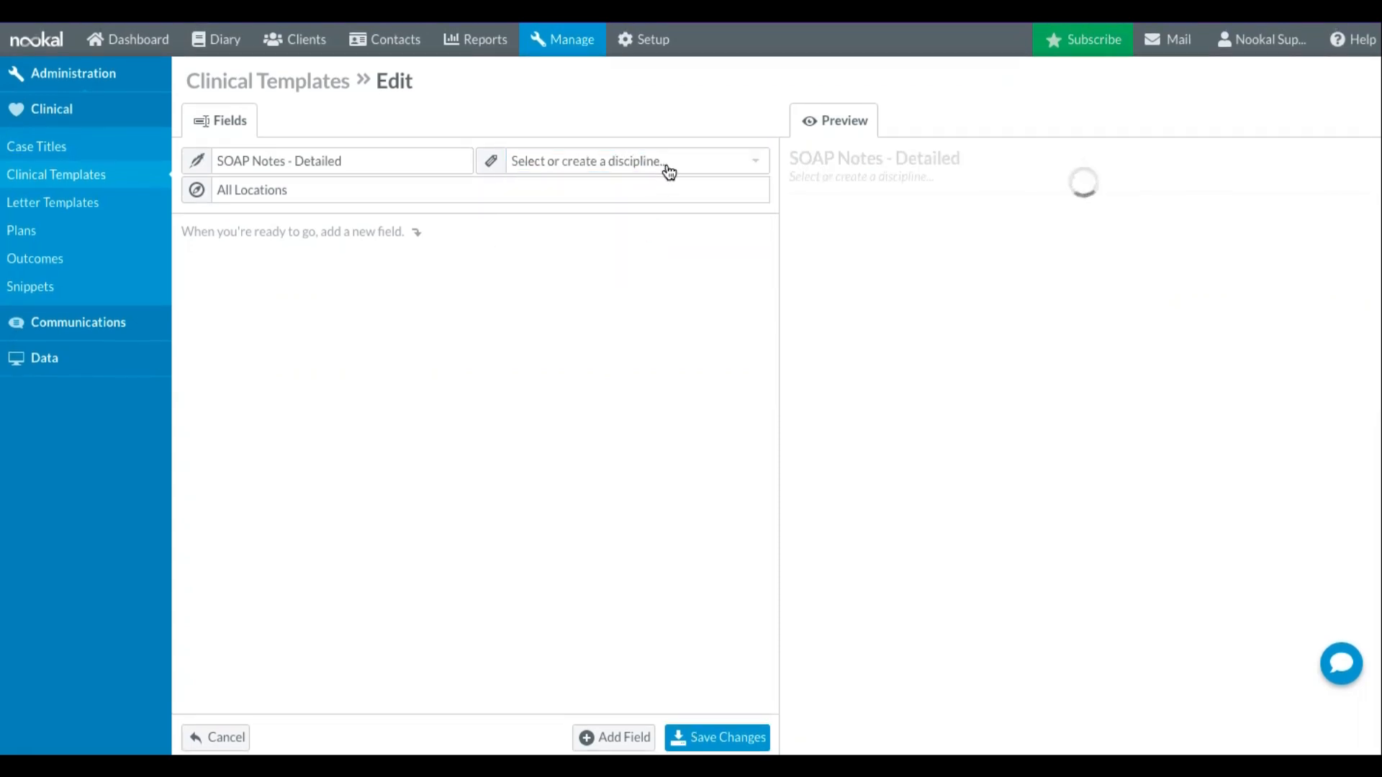
pyautogui.click(667, 164)
pyautogui.click(615, 339)
pyautogui.click(377, 190)
pyautogui.click(553, 245)
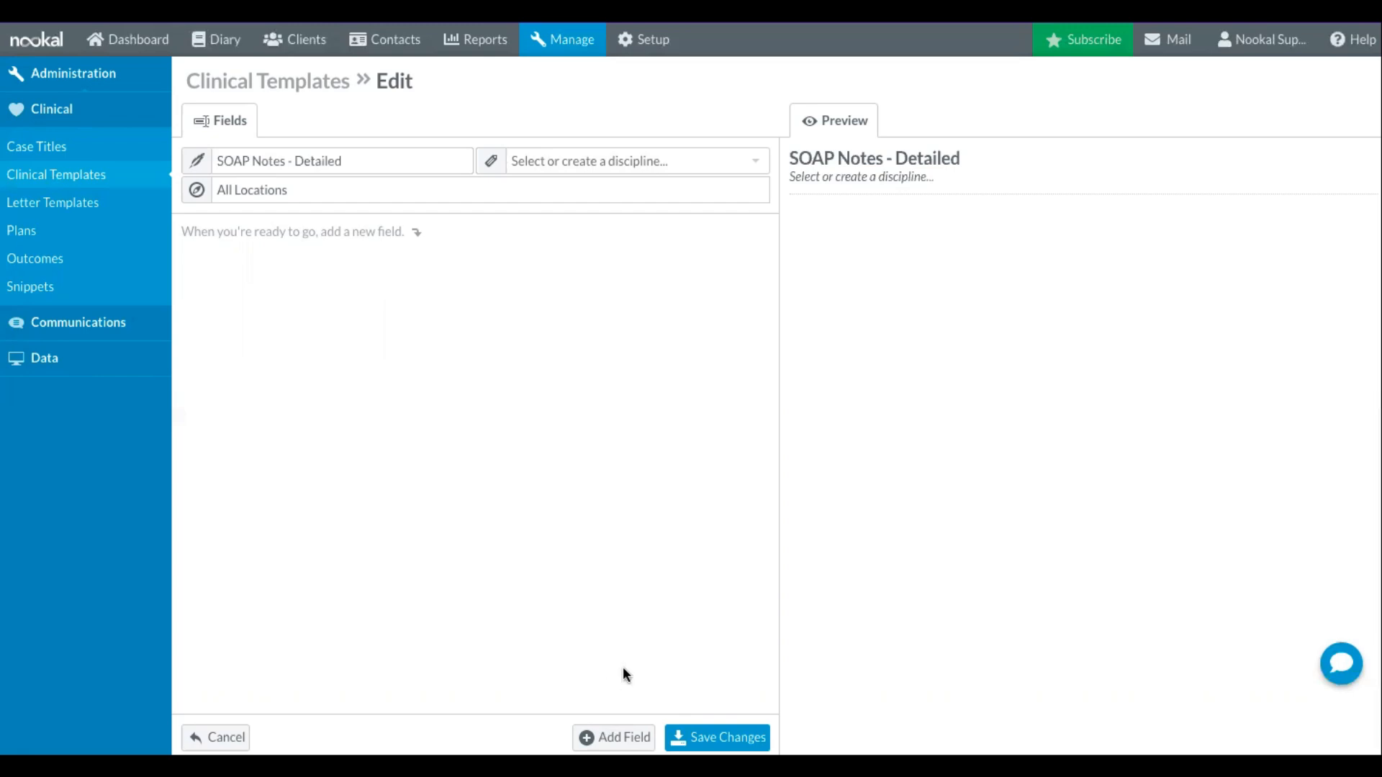
# - Add a first field labelled "Subjective" to the template and set its type to Heading
pyautogui.click(614, 737)
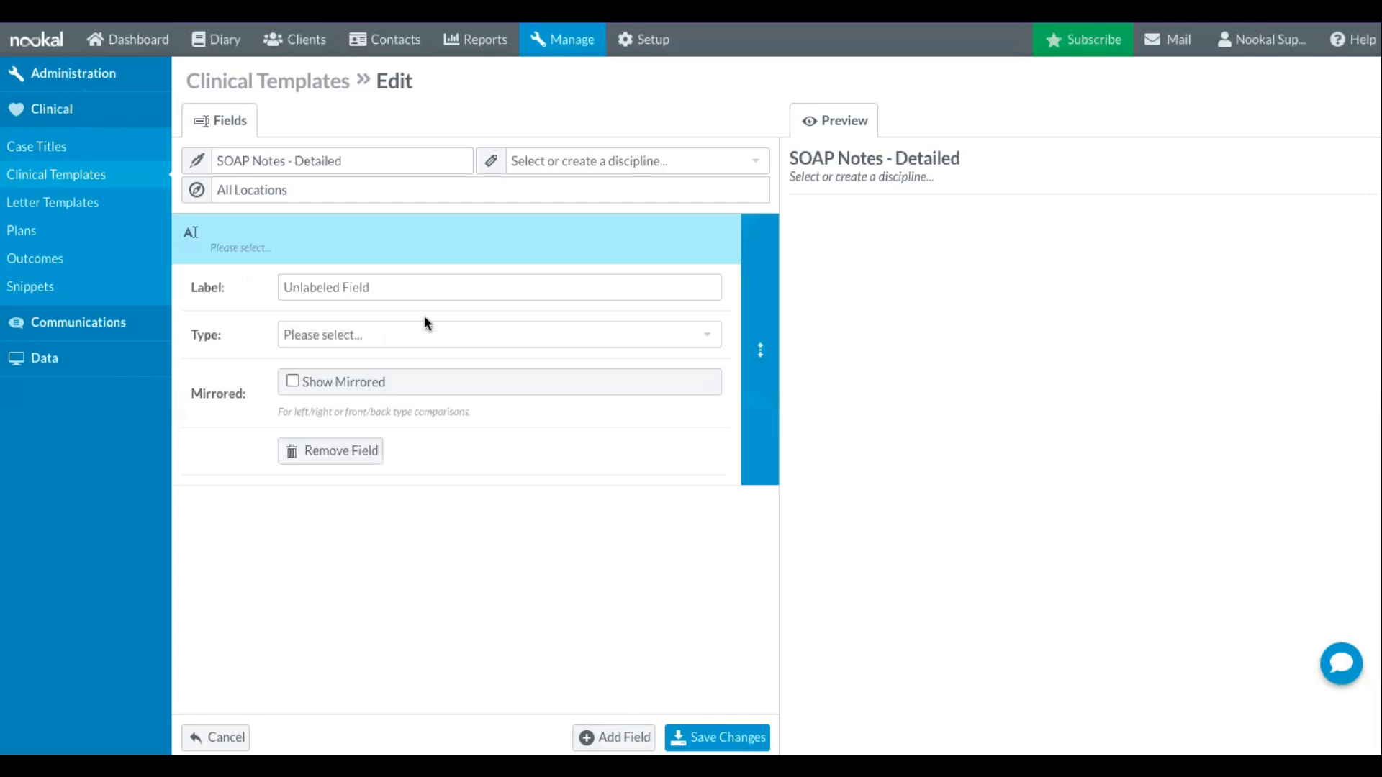
pyautogui.click(419, 291)
pyautogui.write('Subjective')
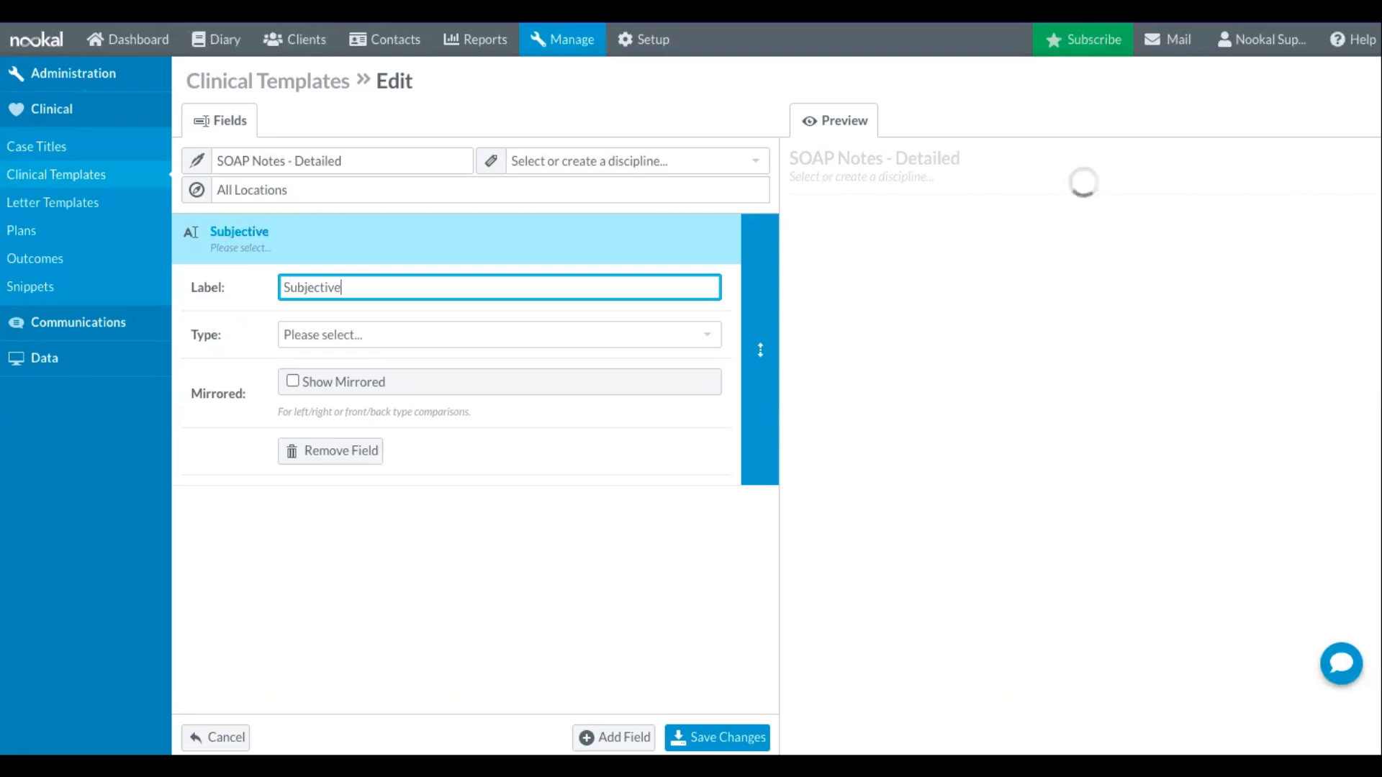
pyautogui.click(428, 340)
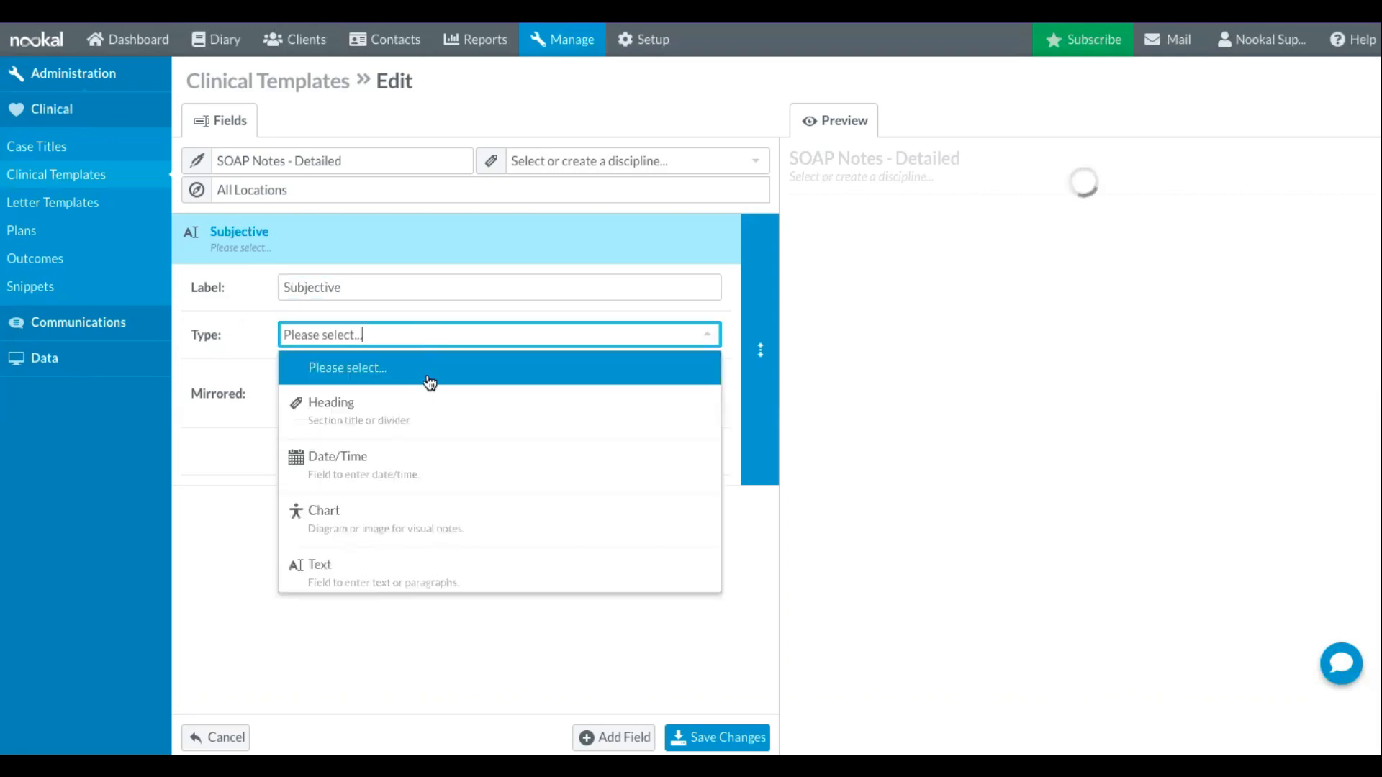
pyautogui.click(457, 416)
# - Look through the field types available for the Subjective field without changing its type
pyautogui.click(365, 334)
pyautogui.scroll(-2, 546, 444)
pyautogui.scroll(-3, 549, 445)
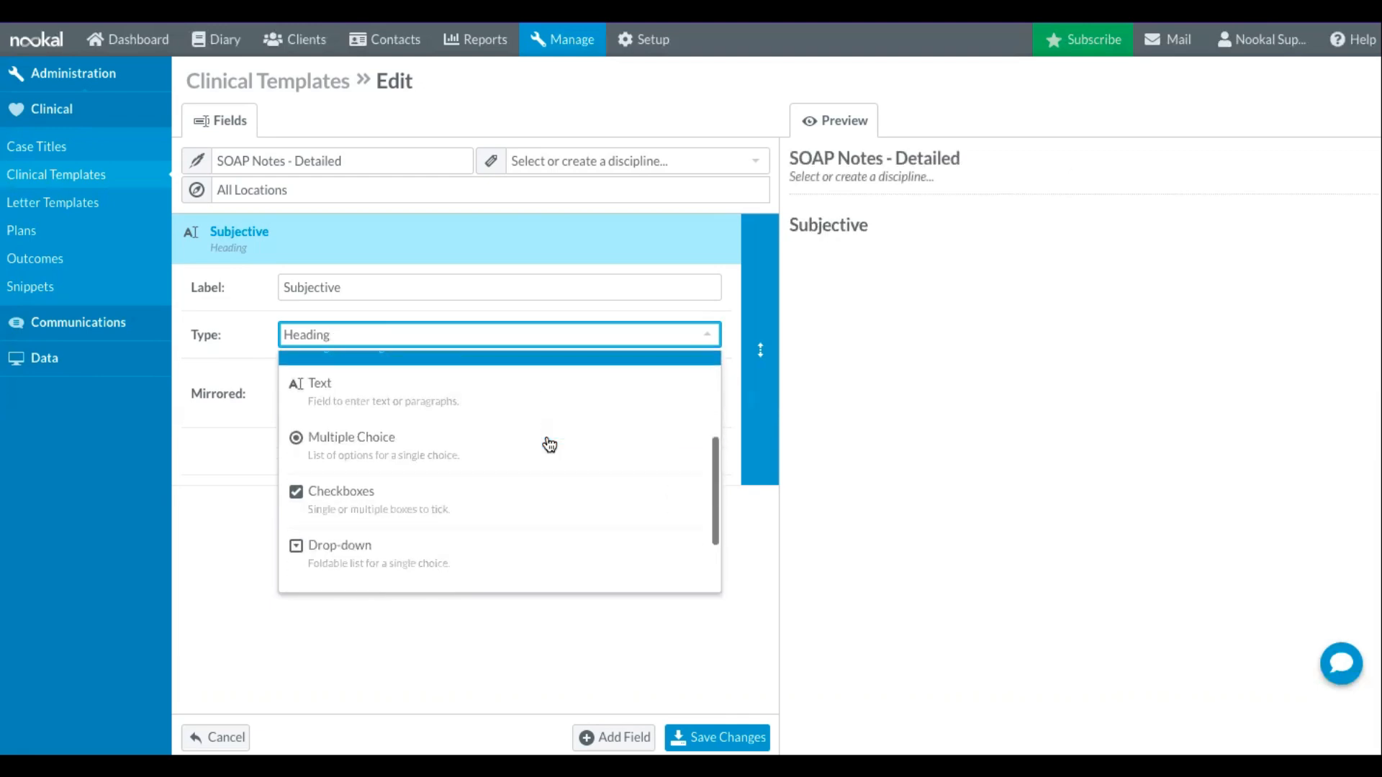
pyautogui.scroll(3, 550, 445)
pyautogui.scroll(2, 549, 444)
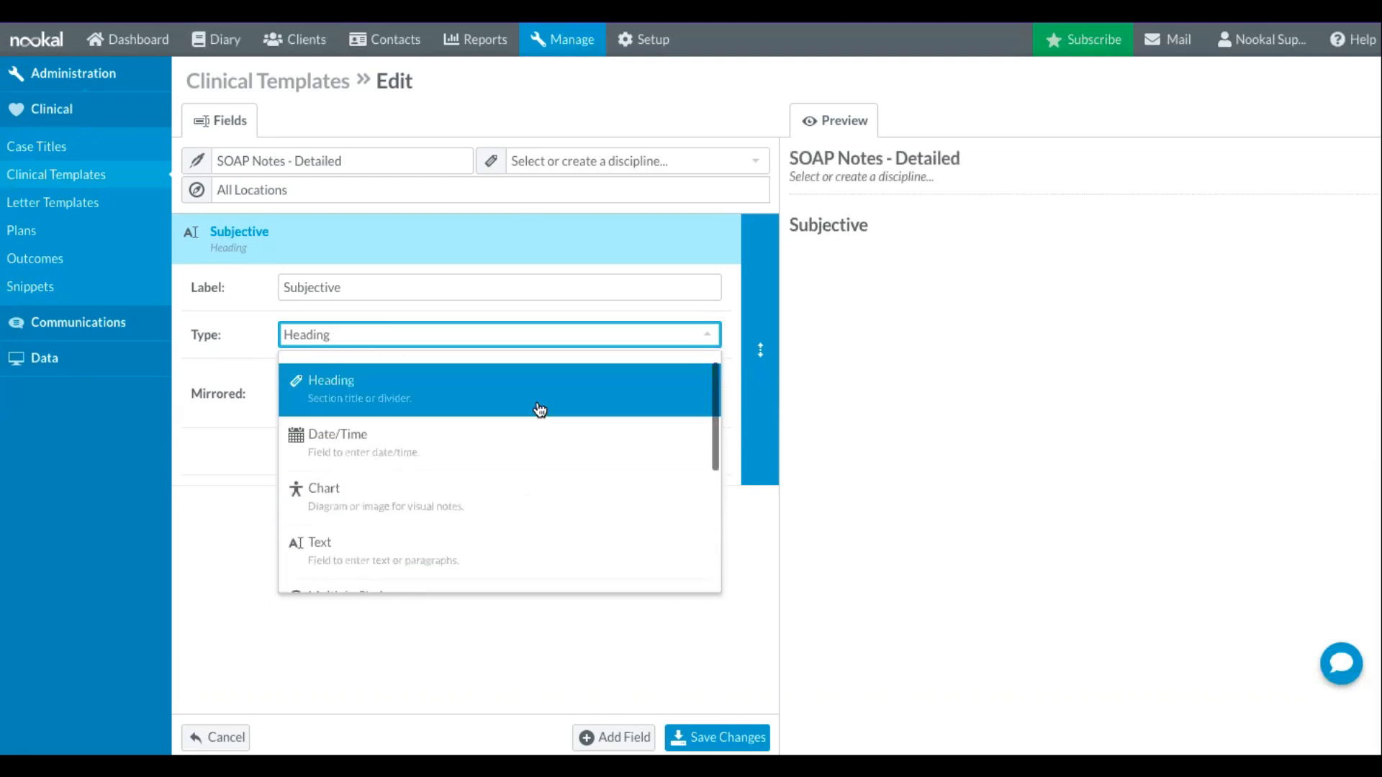
pyautogui.click(242, 465)
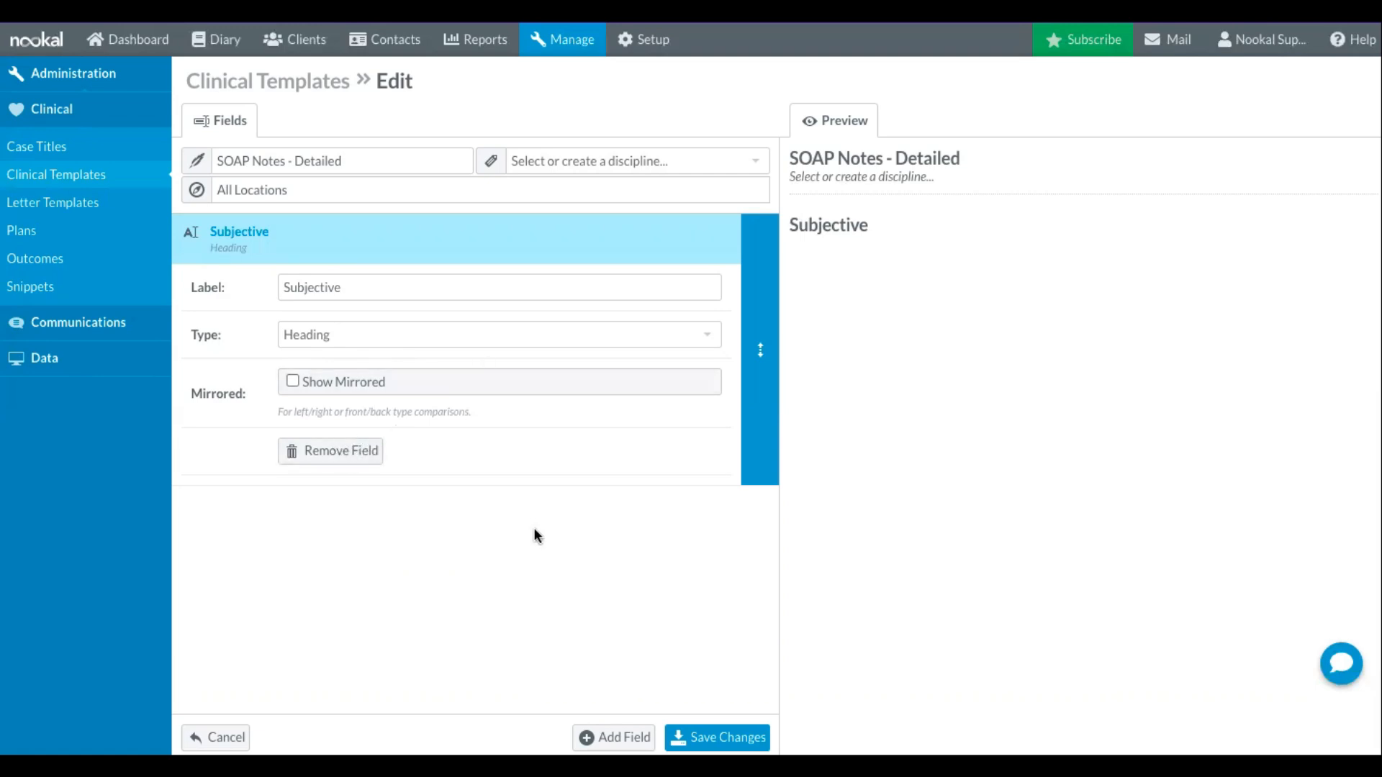
# - Add a field labelled "Area of Concern" below the Subjective heading and set its type to Checkboxes
pyautogui.click(614, 738)
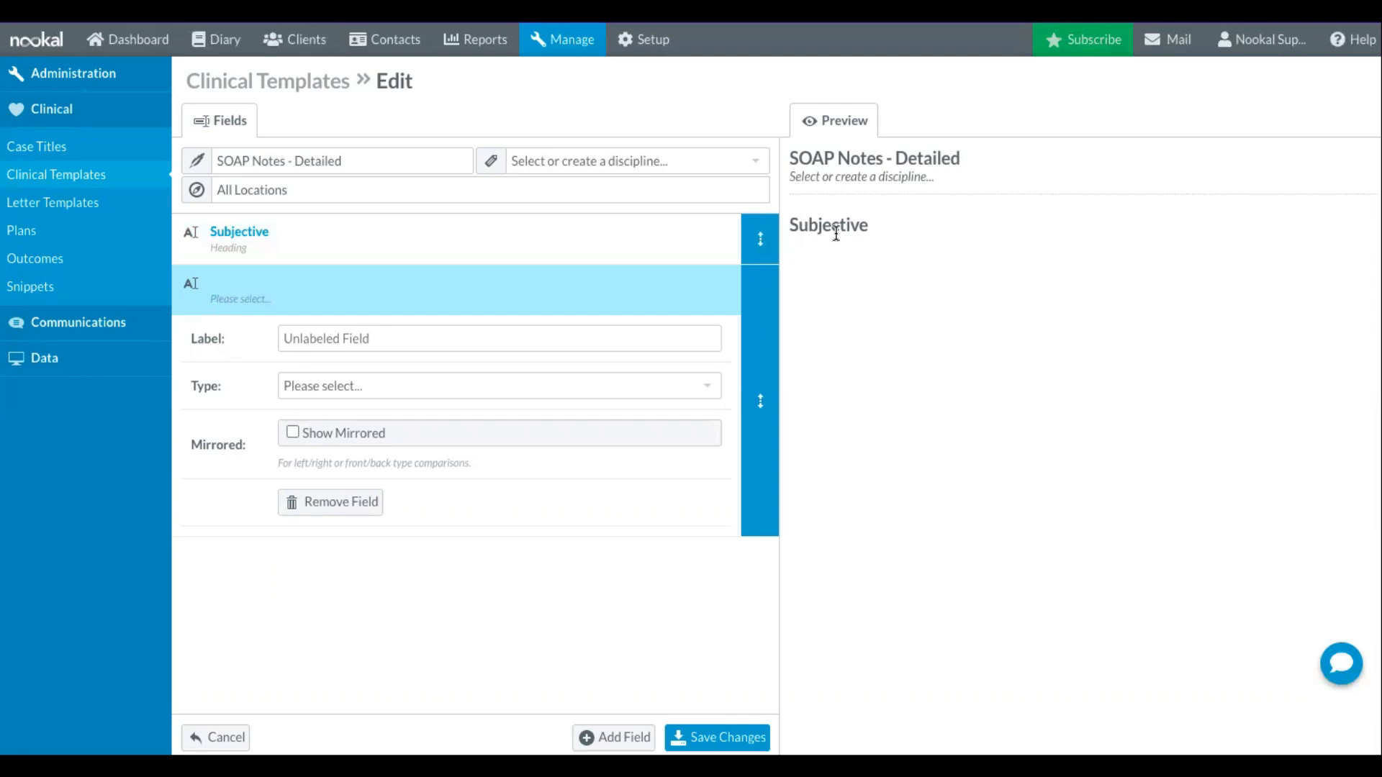
pyautogui.click(406, 333)
pyautogui.write('Area O')
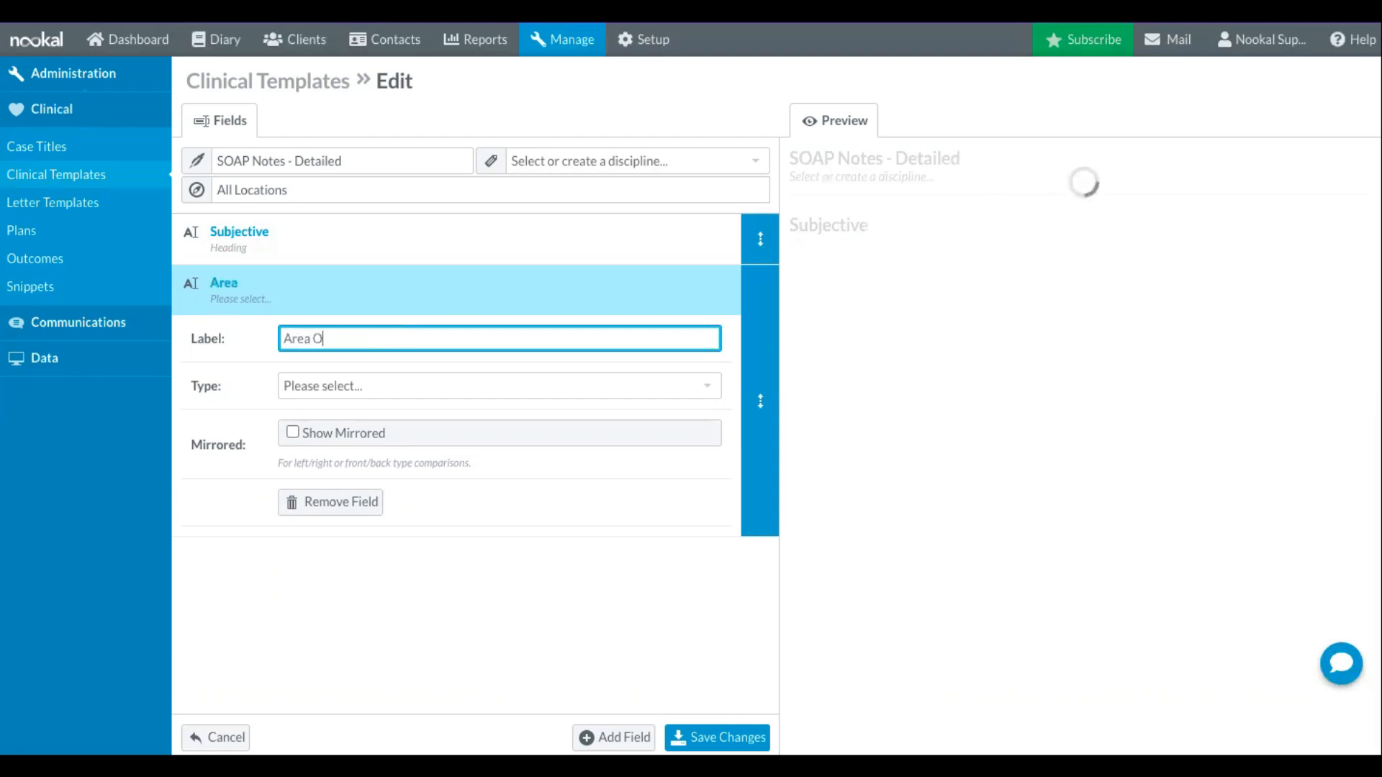
pyautogui.press('BackSpace')
pyautogui.write('of Concern')
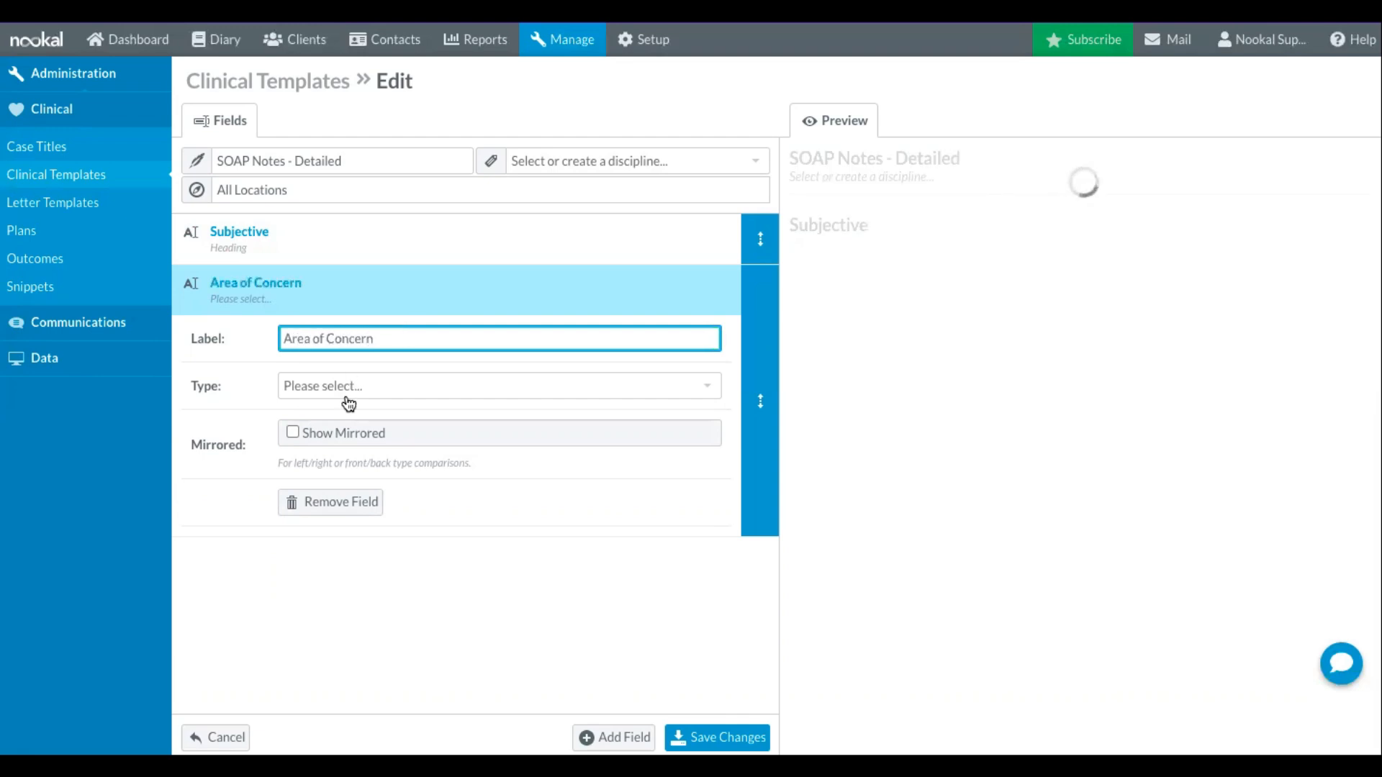
pyautogui.click(372, 389)
pyautogui.scroll(-5, 439, 513)
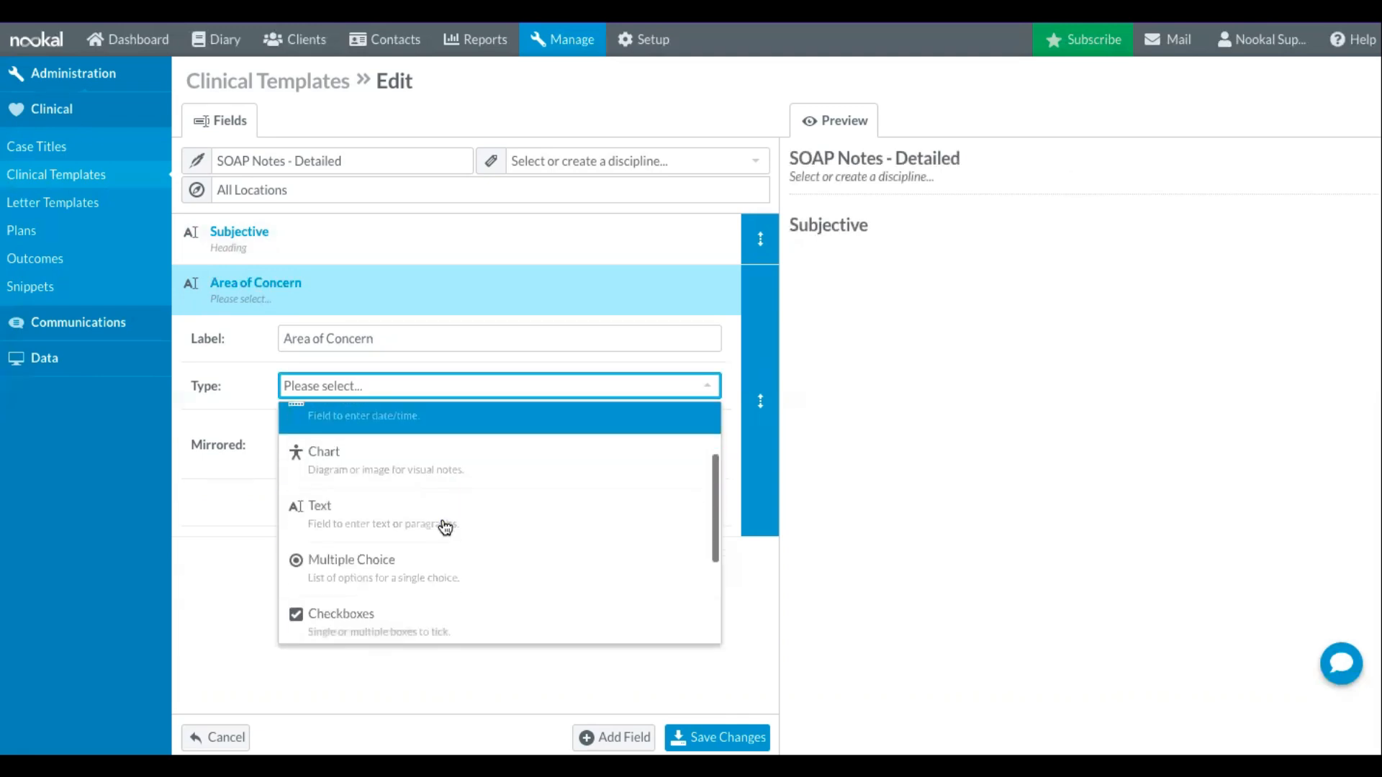
pyautogui.click(451, 551)
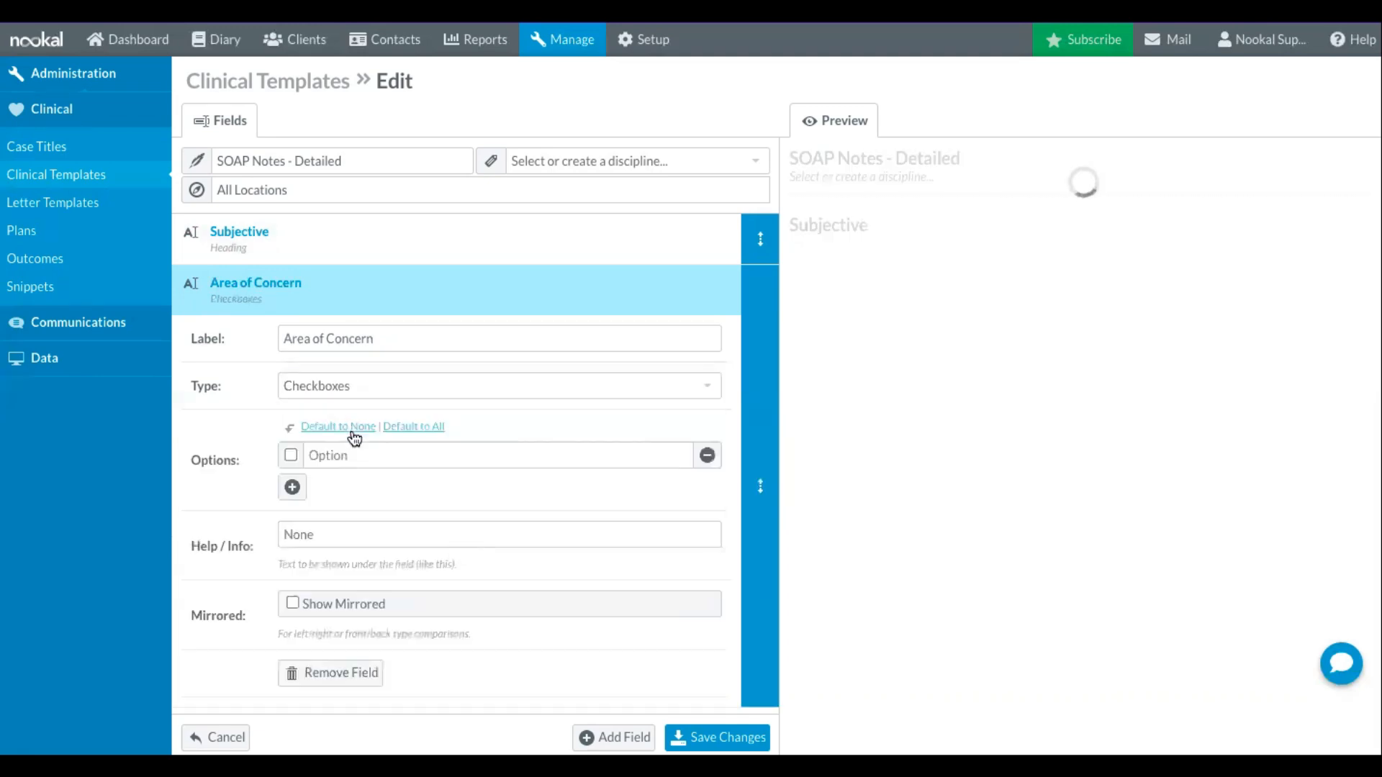
# - Enter the Area of Concern checkbox options Neck, Shoulder, Arm, Wrist, Knee, Leg and Foot
pyautogui.click(356, 453)
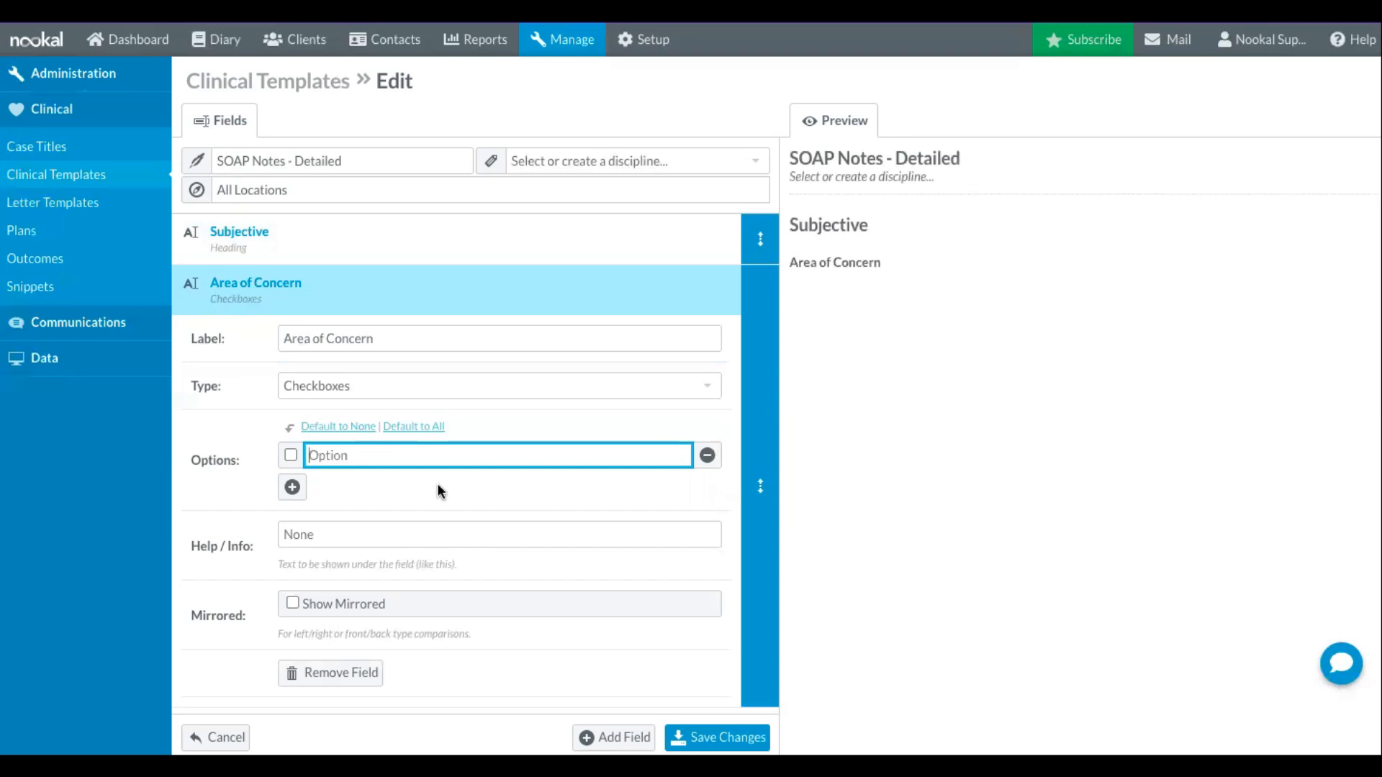
pyautogui.write('Neck')
pyautogui.click(292, 487)
pyautogui.write('Shoulder')
pyautogui.click(291, 518)
pyautogui.write('Arm')
pyautogui.click(292, 550)
pyautogui.write('Wrist')
pyautogui.click(292, 582)
pyautogui.write('Knee')
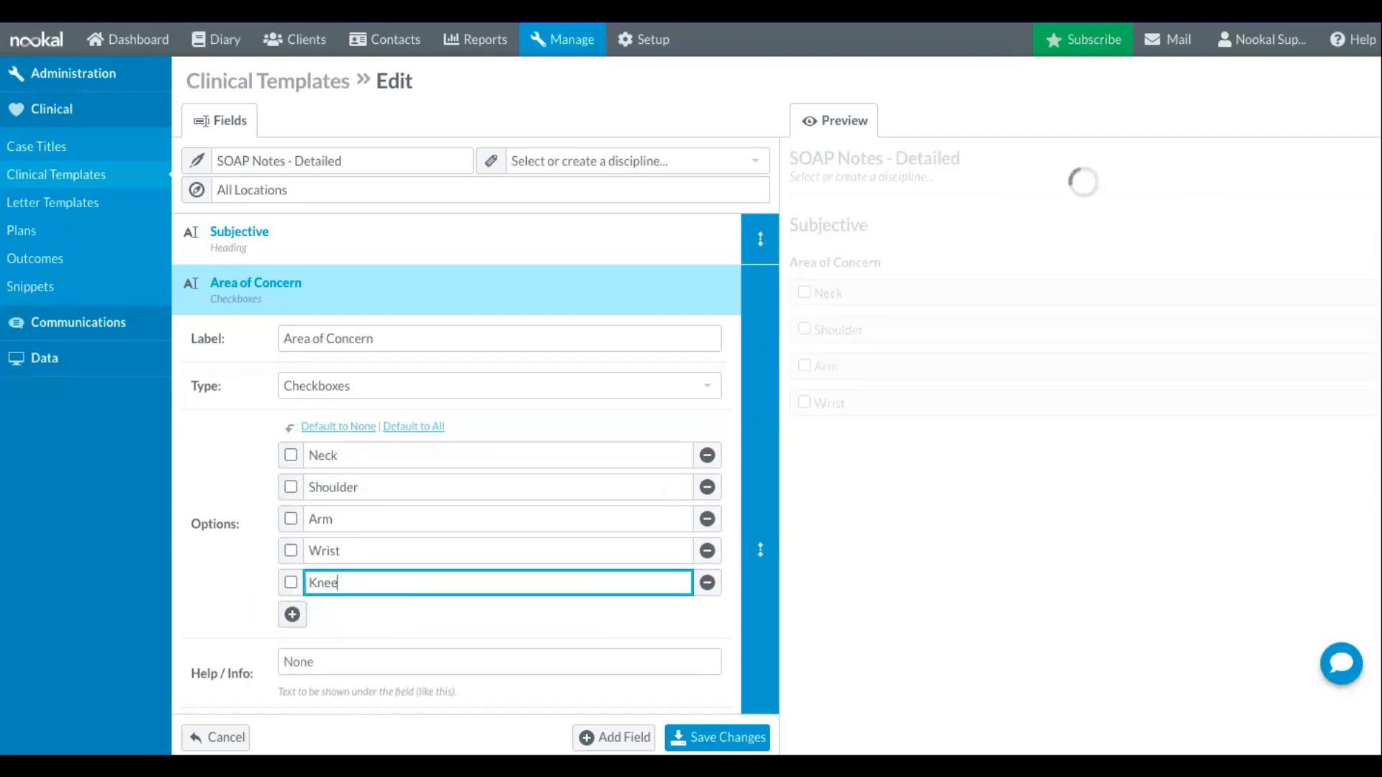
pyautogui.click(292, 613)
pyautogui.write('Leg')
pyautogui.click(292, 609)
pyautogui.write('Foot')
# - Set the Area of Concern field's help text to "Select the appropriate area"
pyautogui.scroll(-2, 404, 576)
pyautogui.click(450, 576)
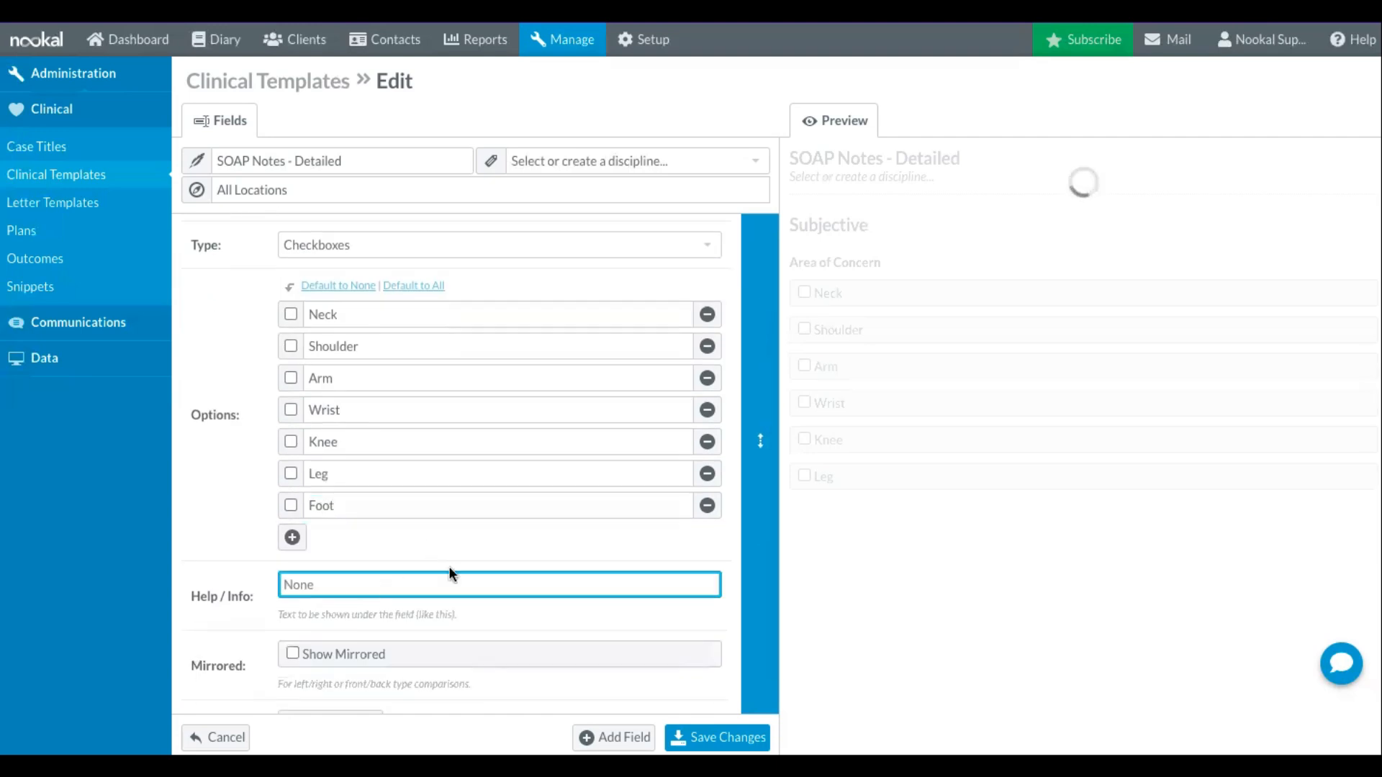
pyautogui.scroll(-1, 449, 573)
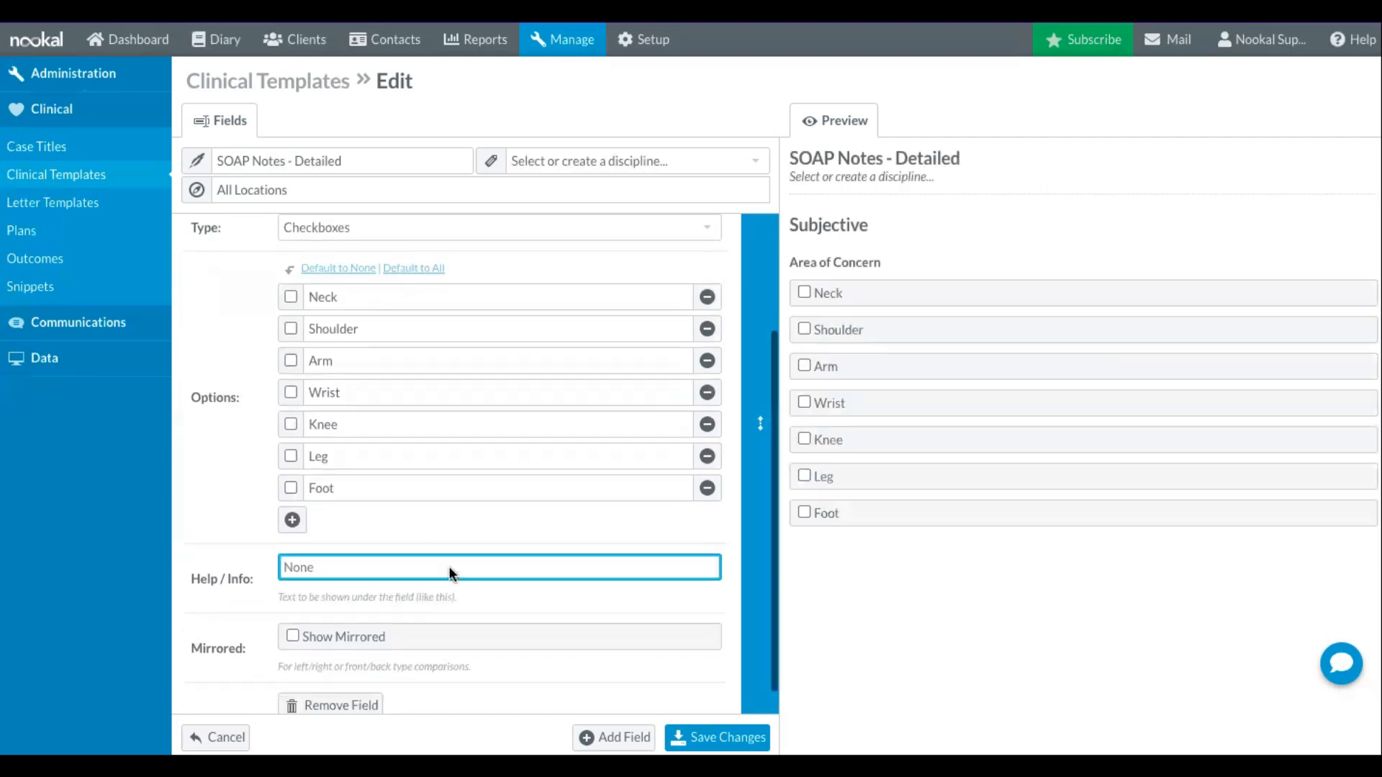
pyautogui.click(241, 555)
pyautogui.click(319, 542)
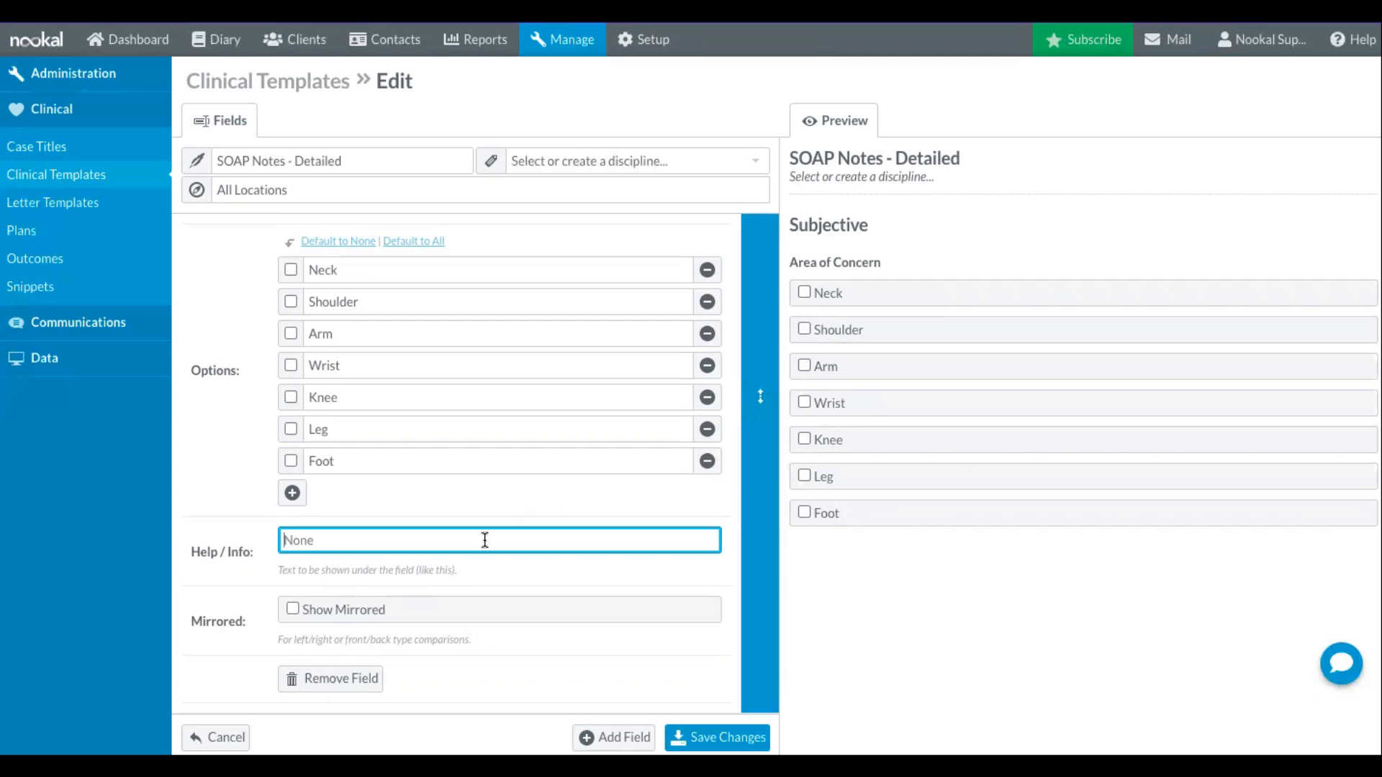
pyautogui.write('S')
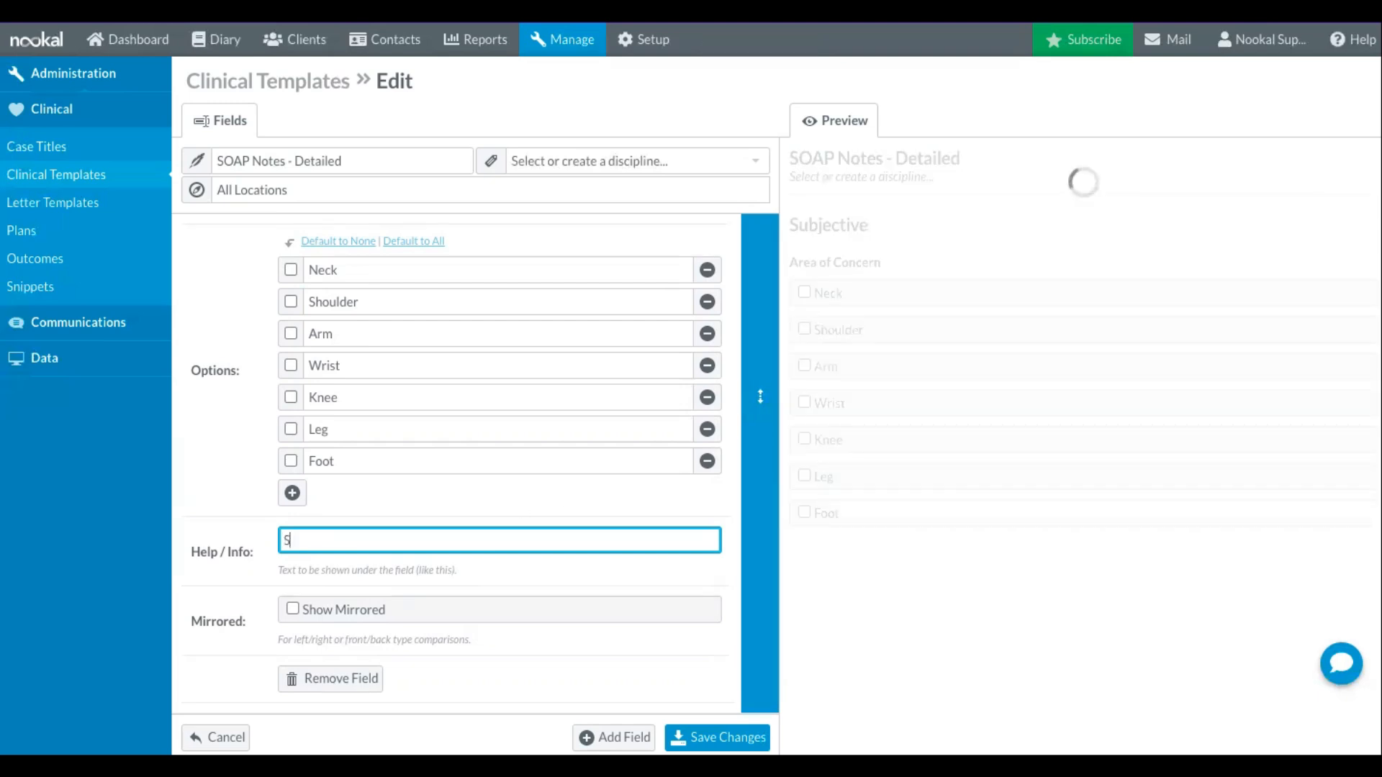
pyautogui.write('elect the appropriate area')
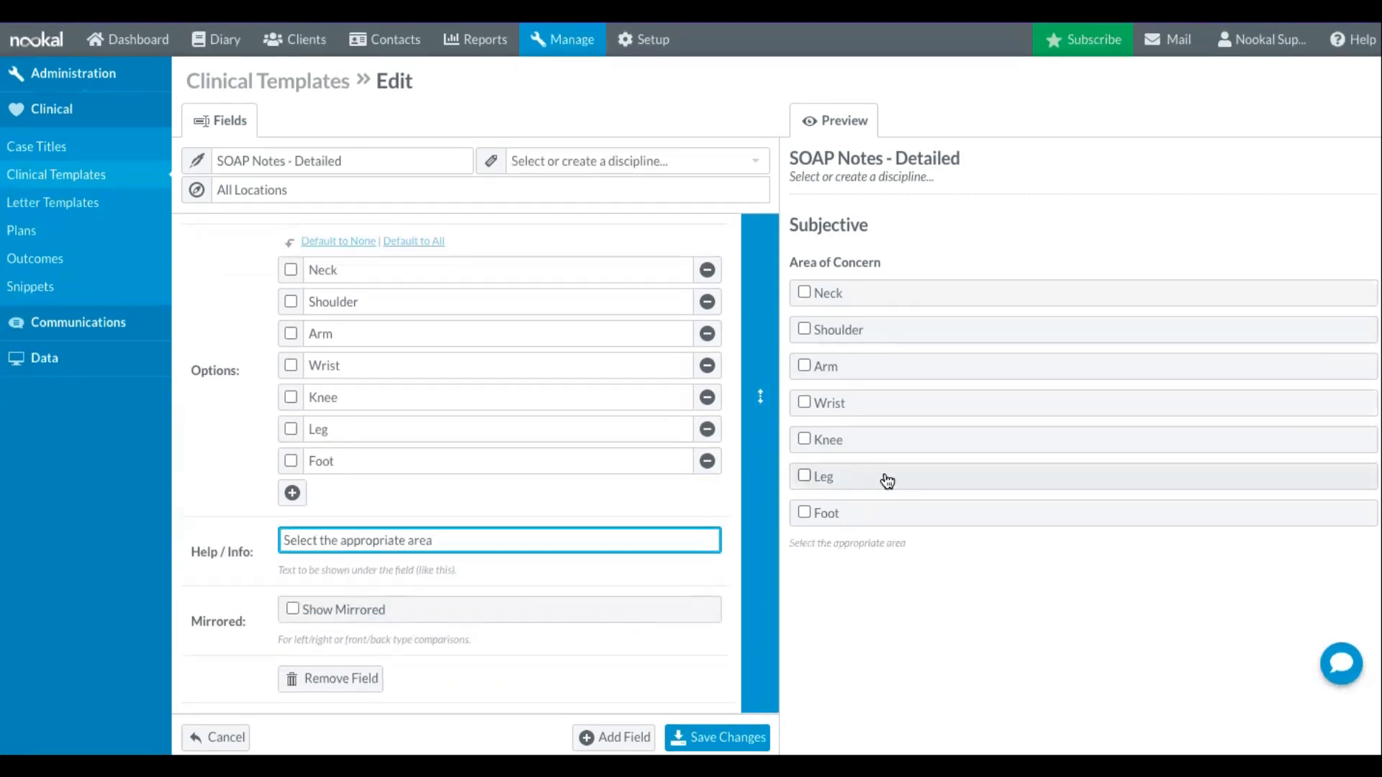
# - Add a Text field labelled "History" after the Area of Concern field
pyautogui.click(614, 738)
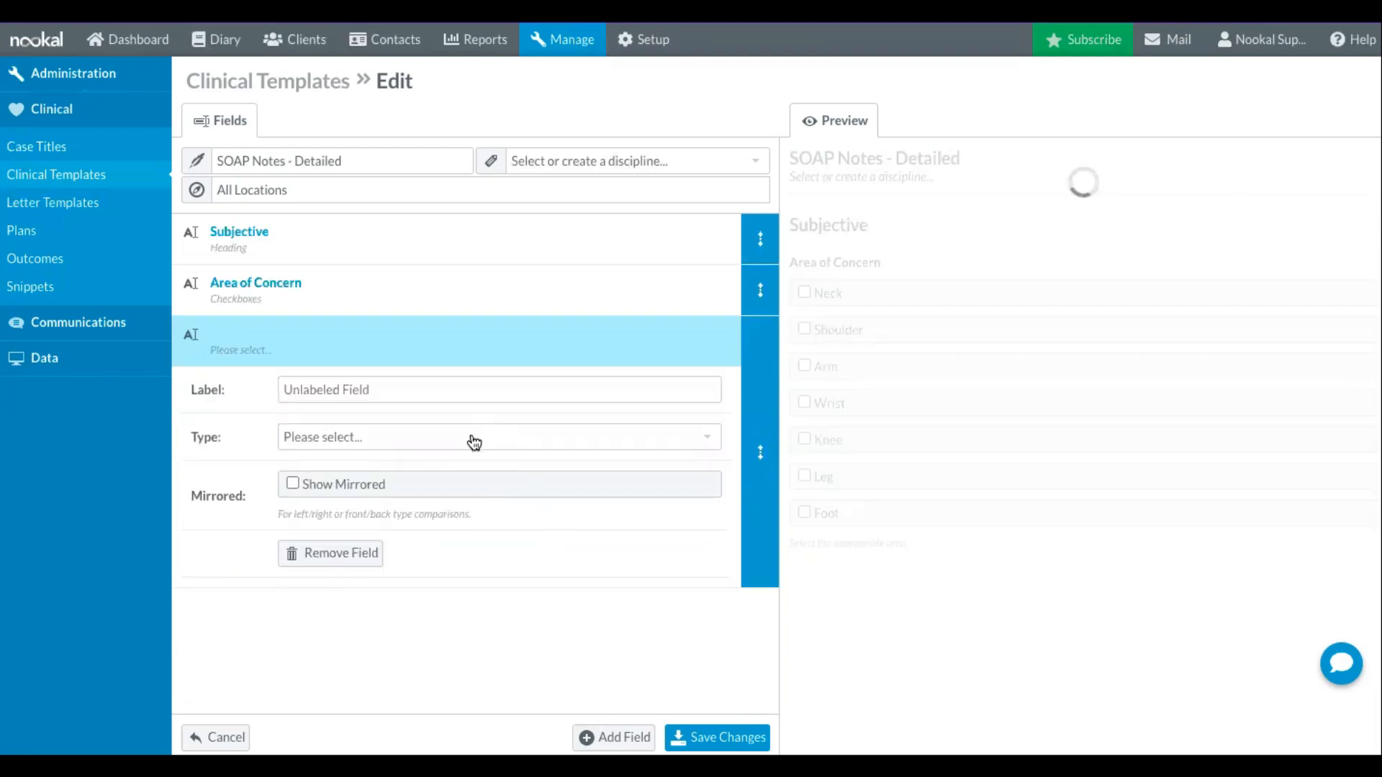
pyautogui.click(474, 438)
pyautogui.scroll(-2, 456, 595)
pyautogui.click(456, 596)
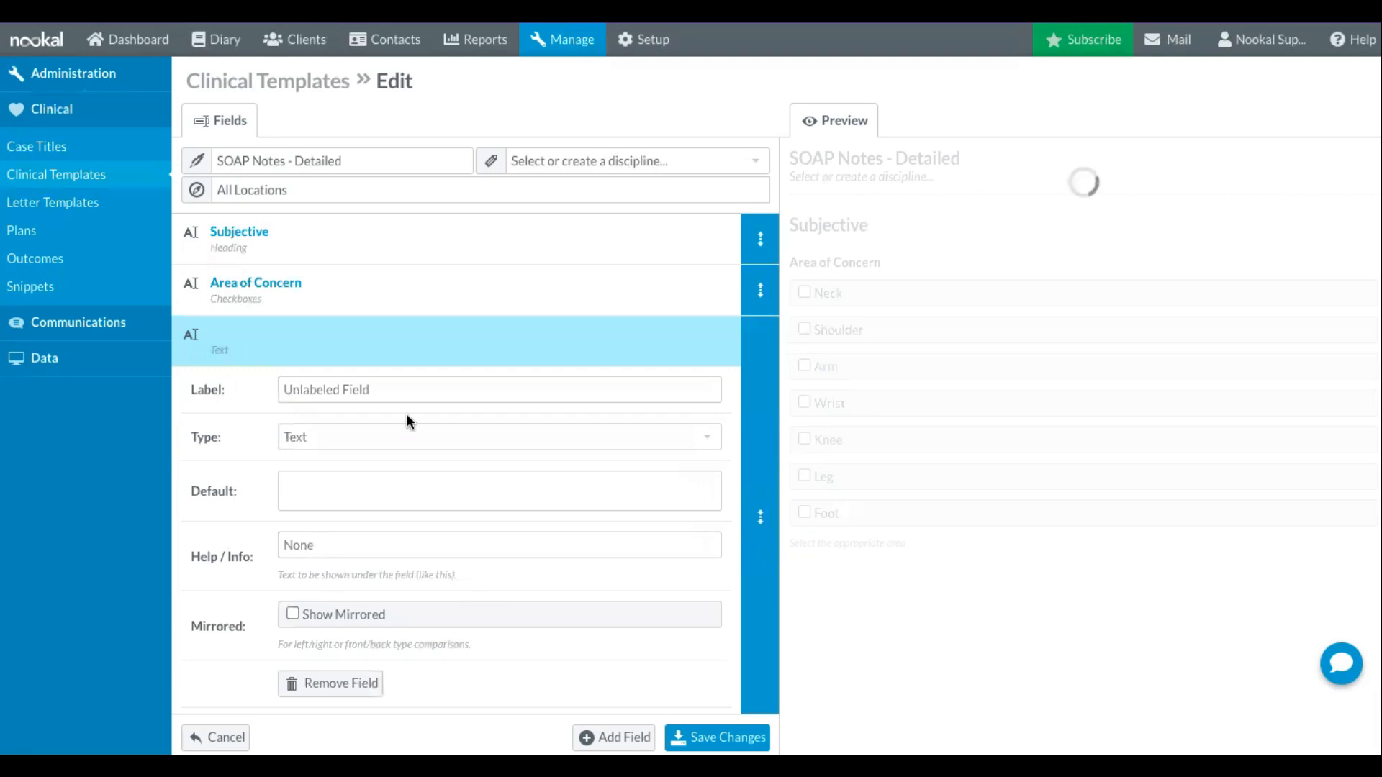
pyautogui.click(415, 388)
pyautogui.write('History')
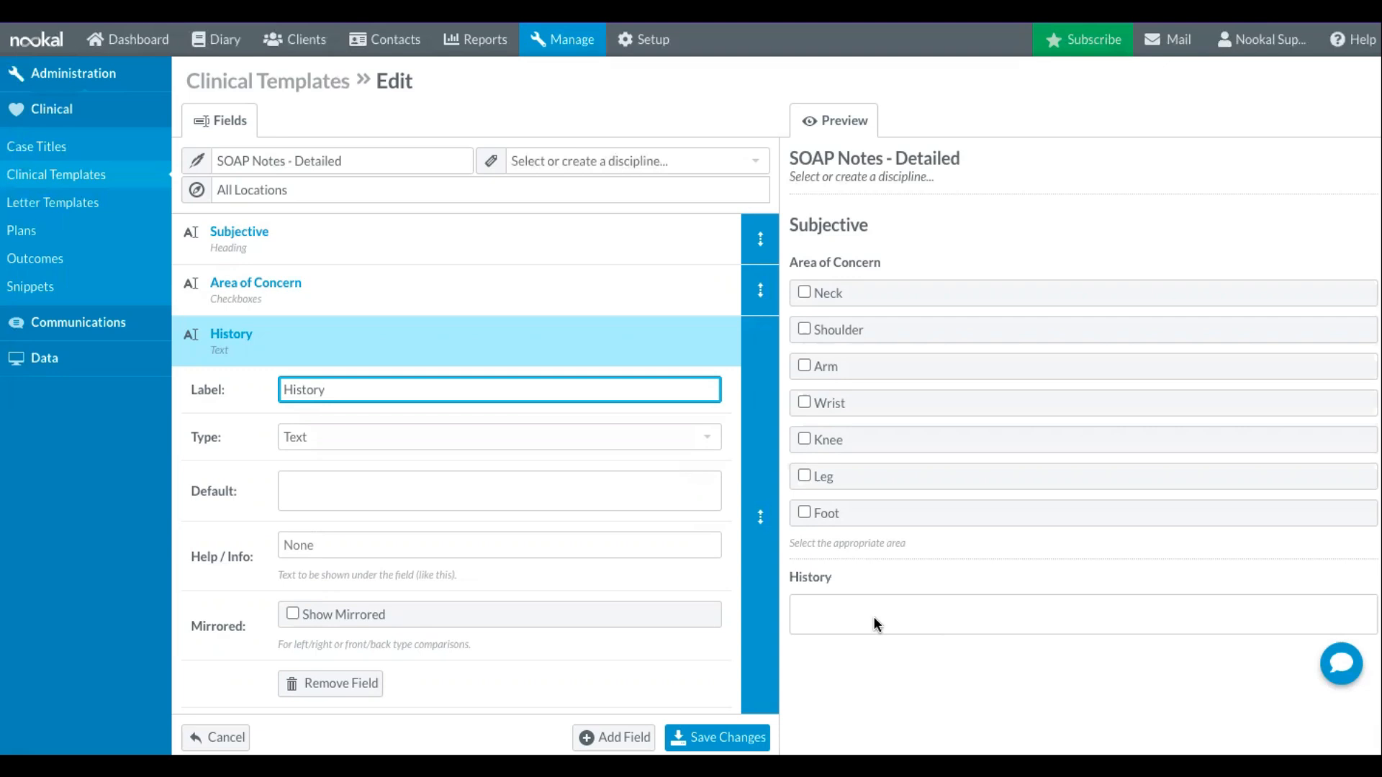
# - Add a Multiple Choice field labelled "Physical Activity Level" after the History field
pyautogui.scroll(-1, 559, 531)
pyautogui.click(600, 732)
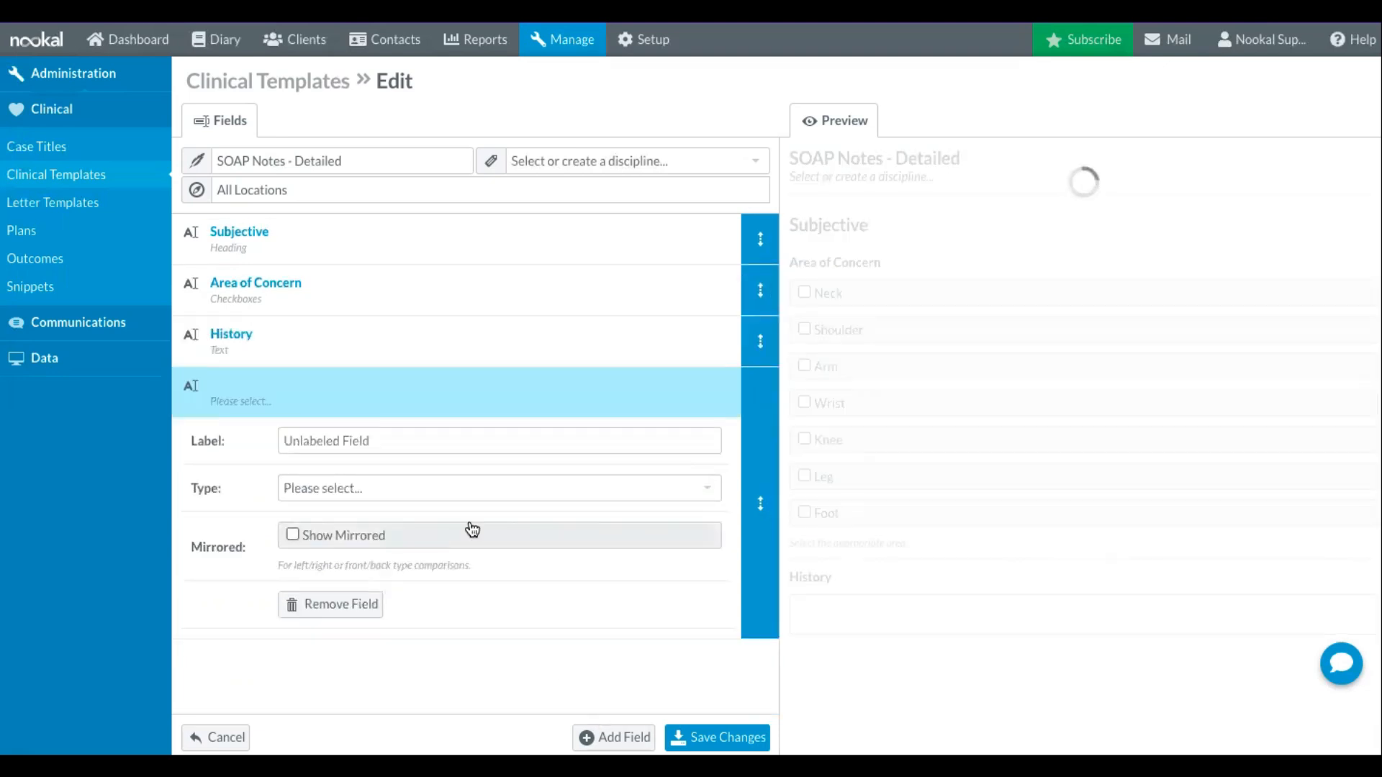
pyautogui.click(481, 490)
pyautogui.scroll(-5, 494, 617)
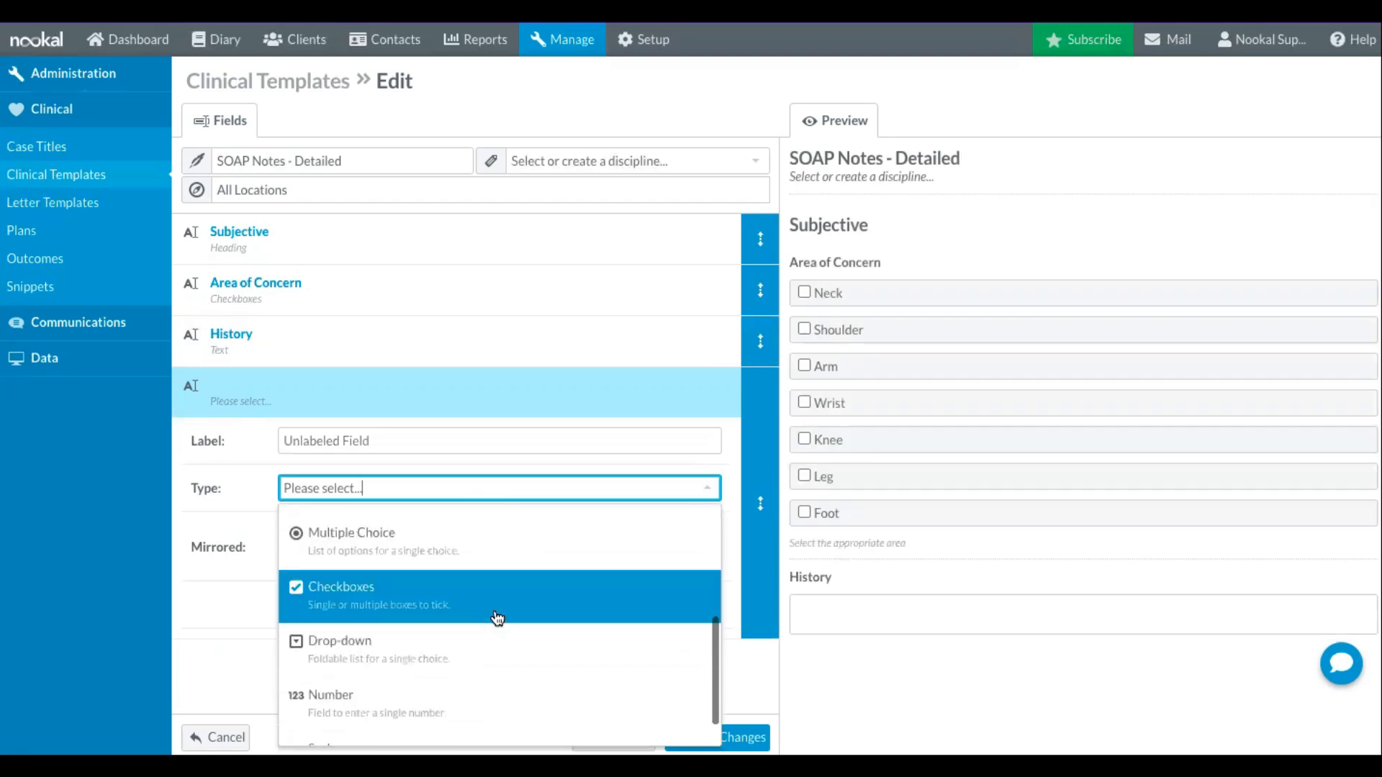
pyautogui.click(494, 551)
pyautogui.scroll(-2, 331, 406)
pyautogui.click(359, 344)
pyautogui.write('P')
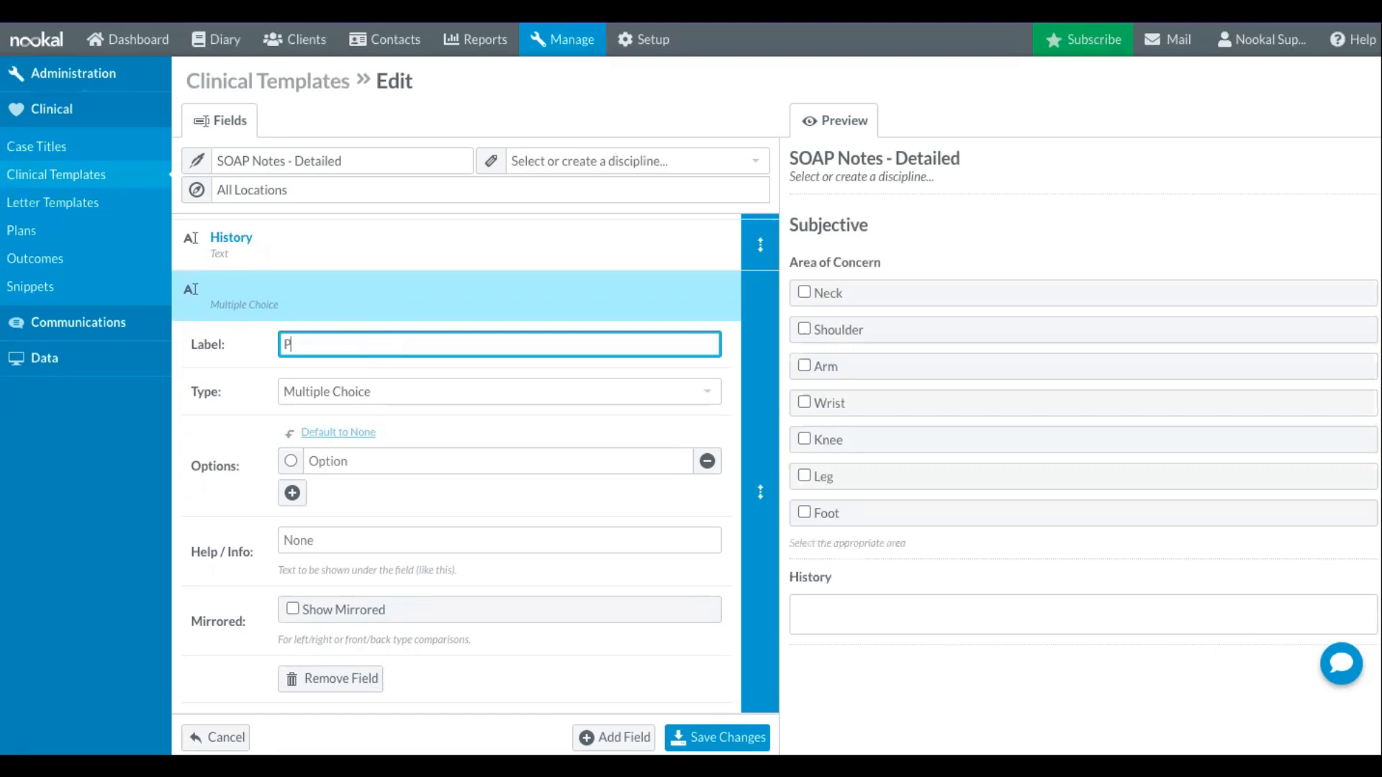
pyautogui.write('hysical ')
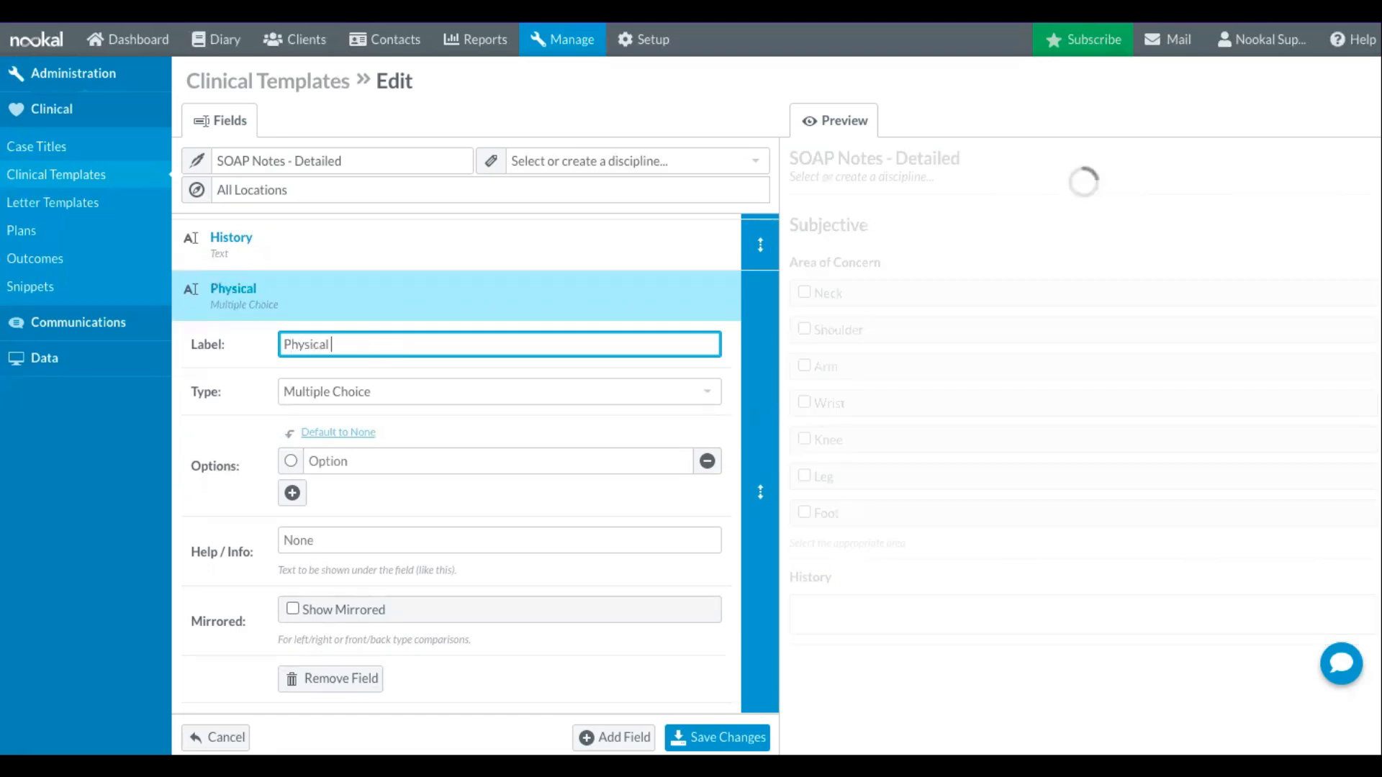
pyautogui.write('Activity Level')
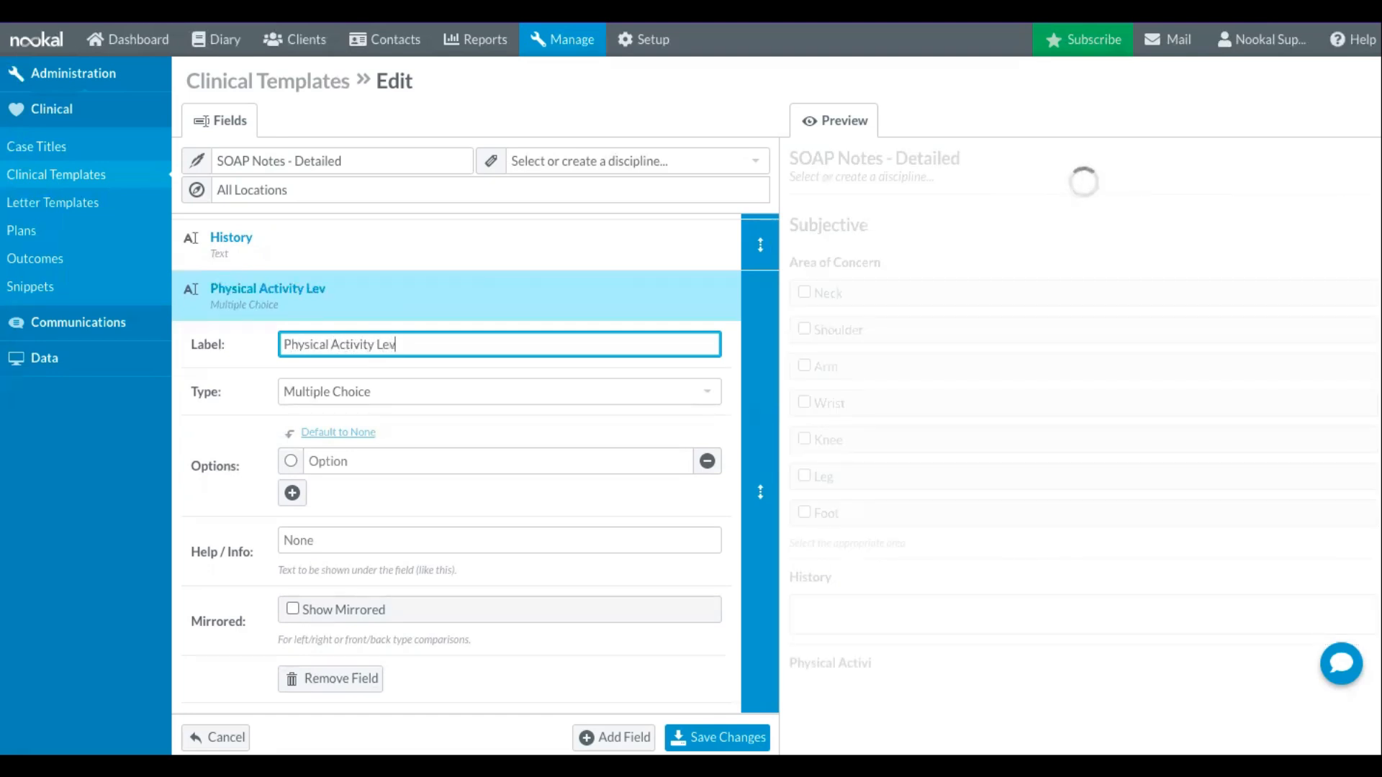
# - Enter the Physical Activity Level options Extremely Inactive, Sedentary, Moderately Active, Vigorously Active and Extremely Active
pyautogui.click(321, 460)
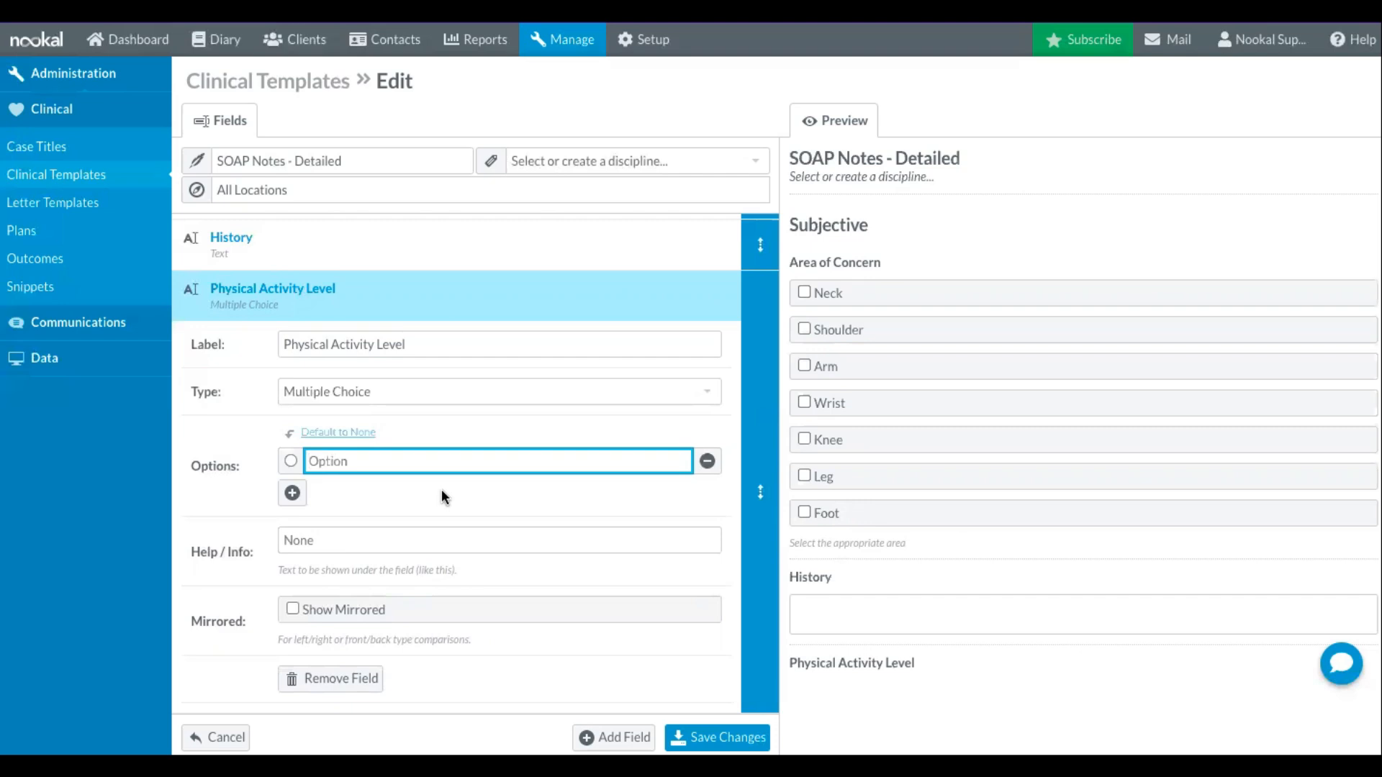
pyautogui.write('Extremely Inactive')
pyautogui.press('Return')
pyautogui.write('Sedentary')
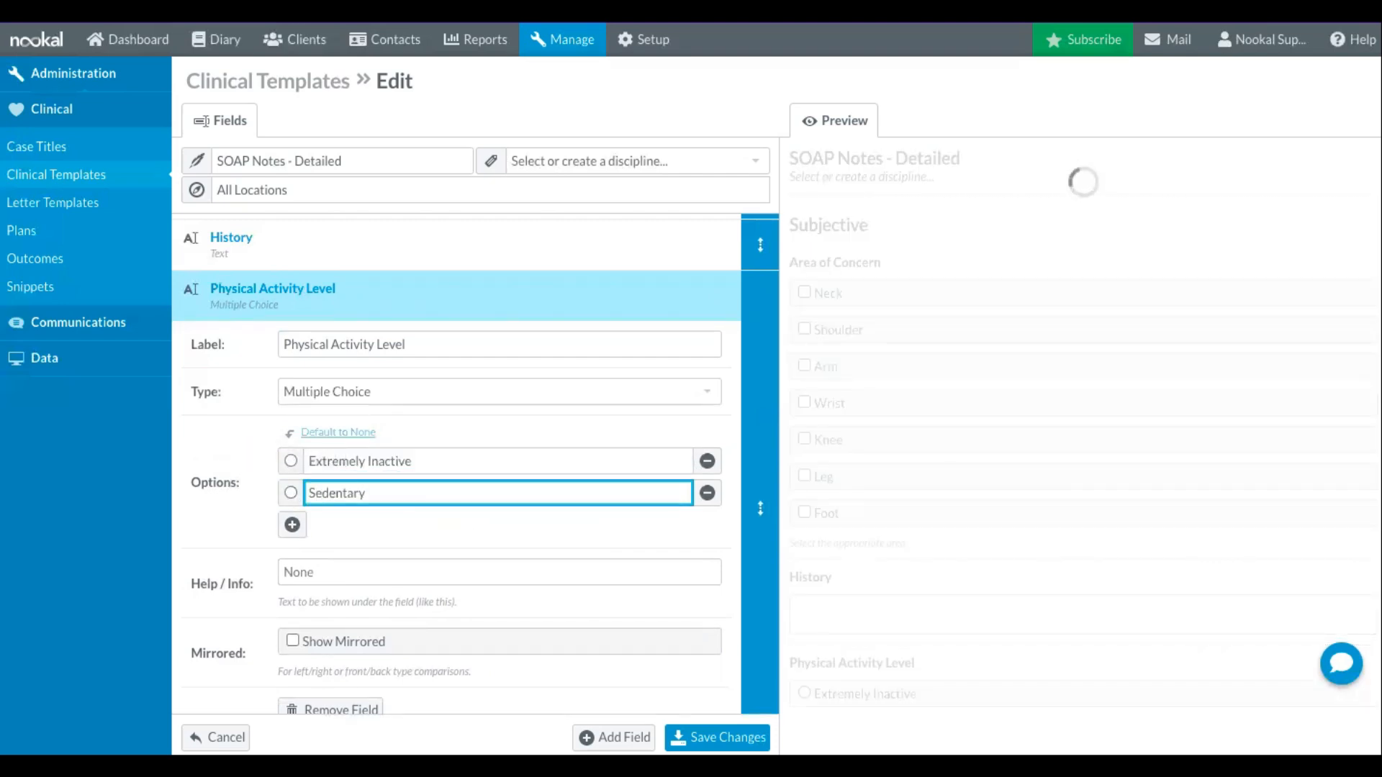
pyautogui.press('Return')
pyautogui.write('Moderately Active')
pyautogui.press('Return')
pyautogui.write('Vigorously Active')
pyautogui.press('Return')
pyautogui.write('Extremely Active')
# - Add a Scale field labelled "Pain Score" after the Physical Activity Level field
pyautogui.scroll(-2, 603, 580)
pyautogui.scroll(-2, 873, 549)
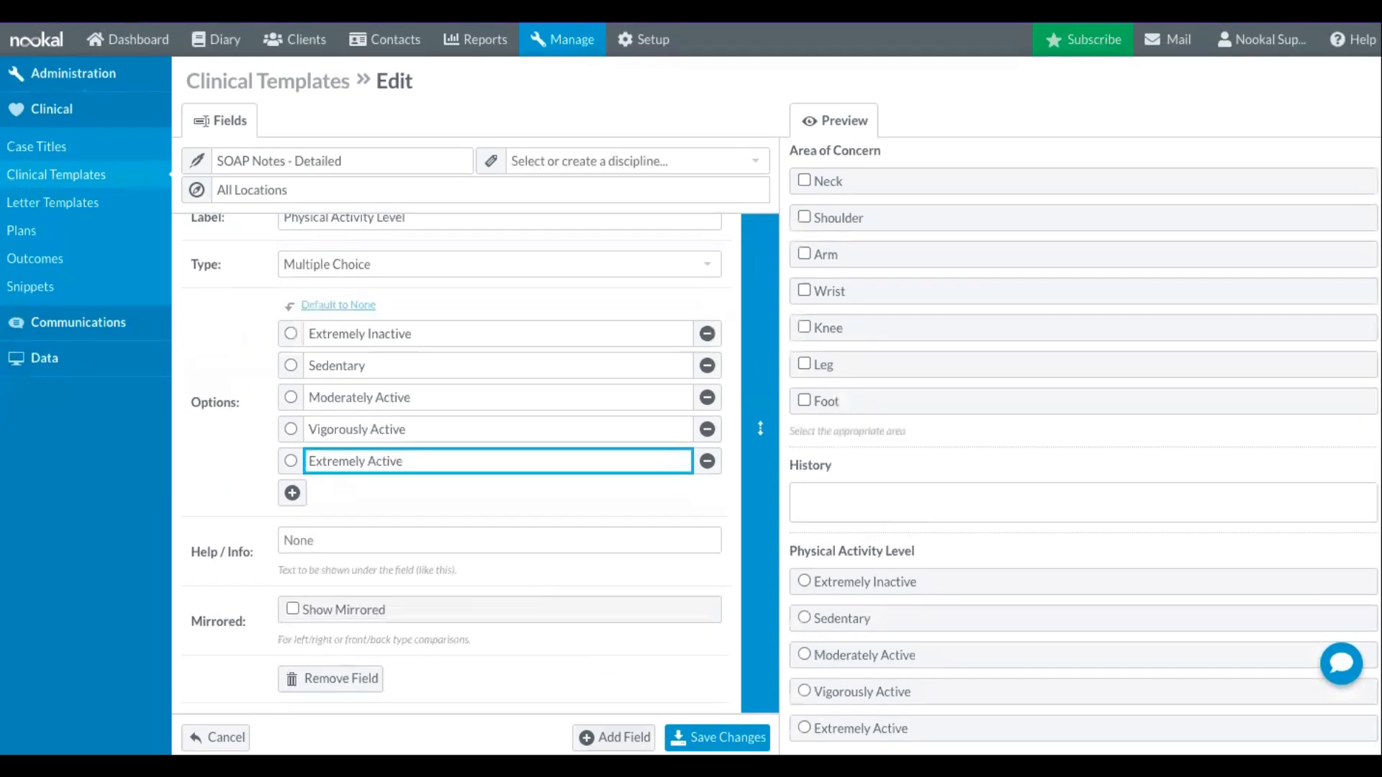
pyautogui.click(614, 738)
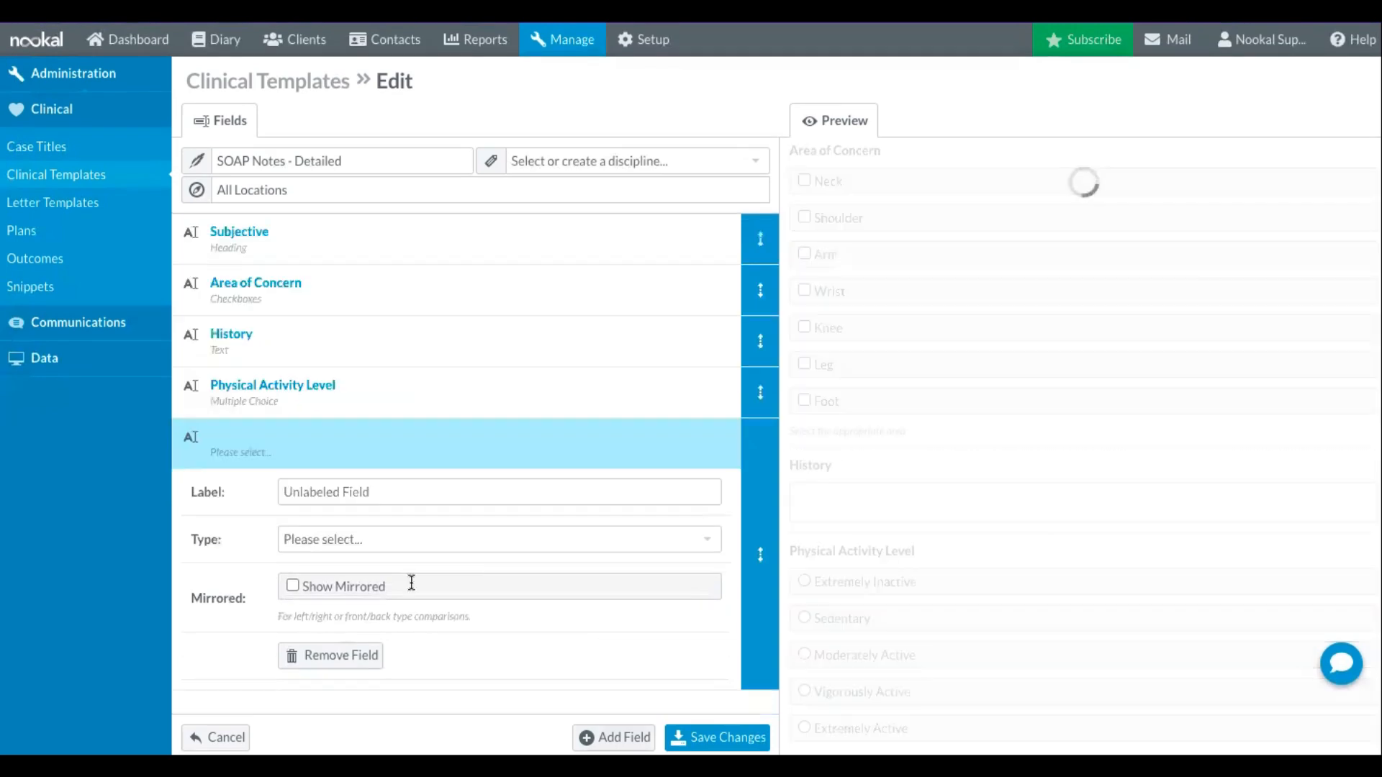
pyautogui.click(328, 540)
pyautogui.scroll(-5, 476, 632)
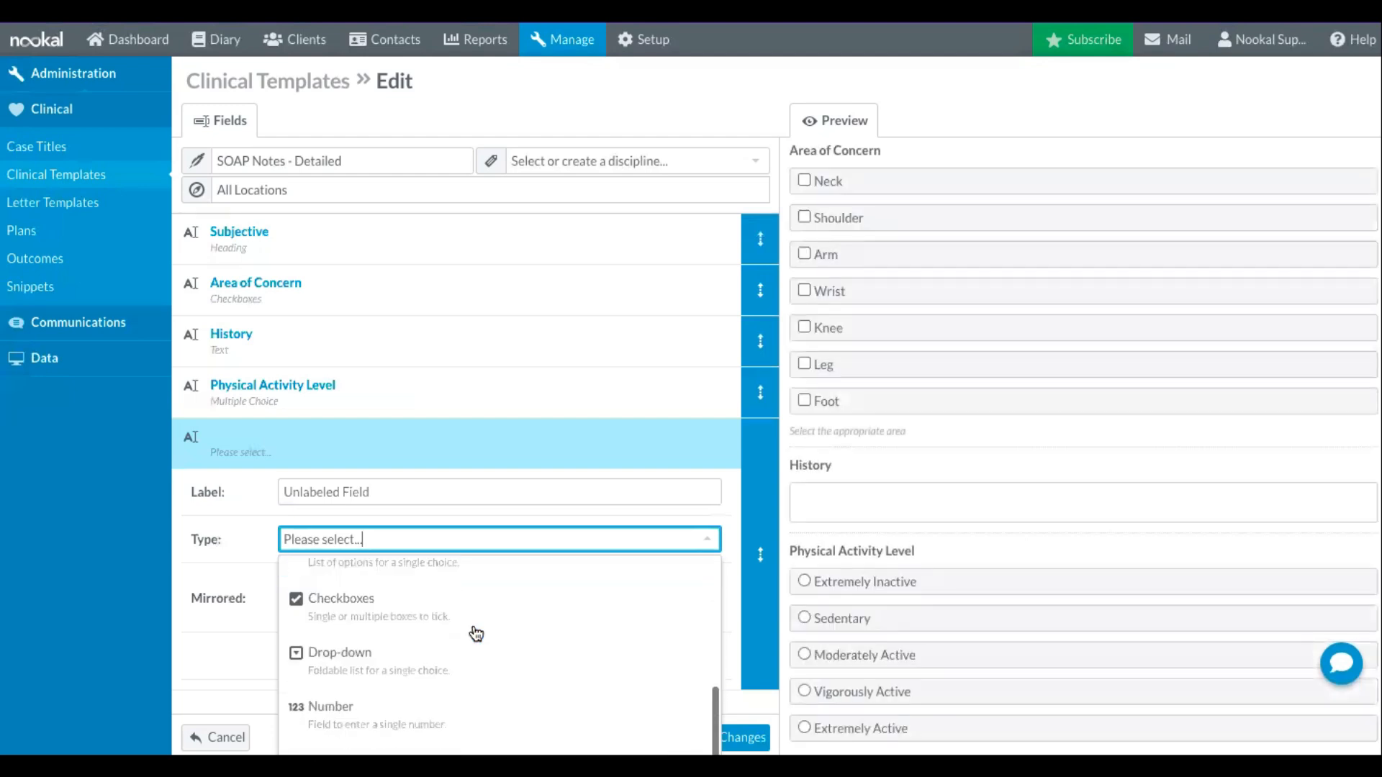
pyautogui.scroll(2, 477, 633)
pyautogui.scroll(-2, 477, 633)
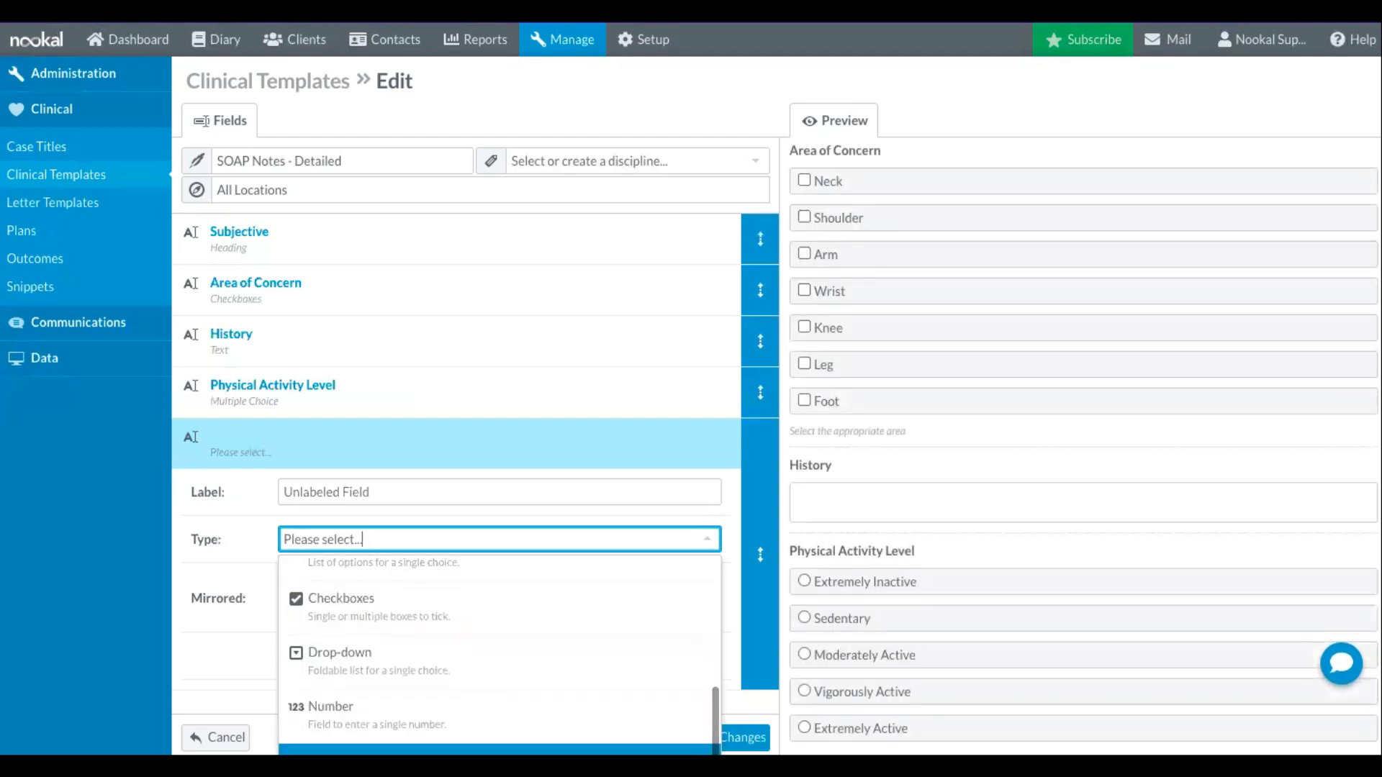
pyautogui.click(497, 750)
pyautogui.click(487, 484)
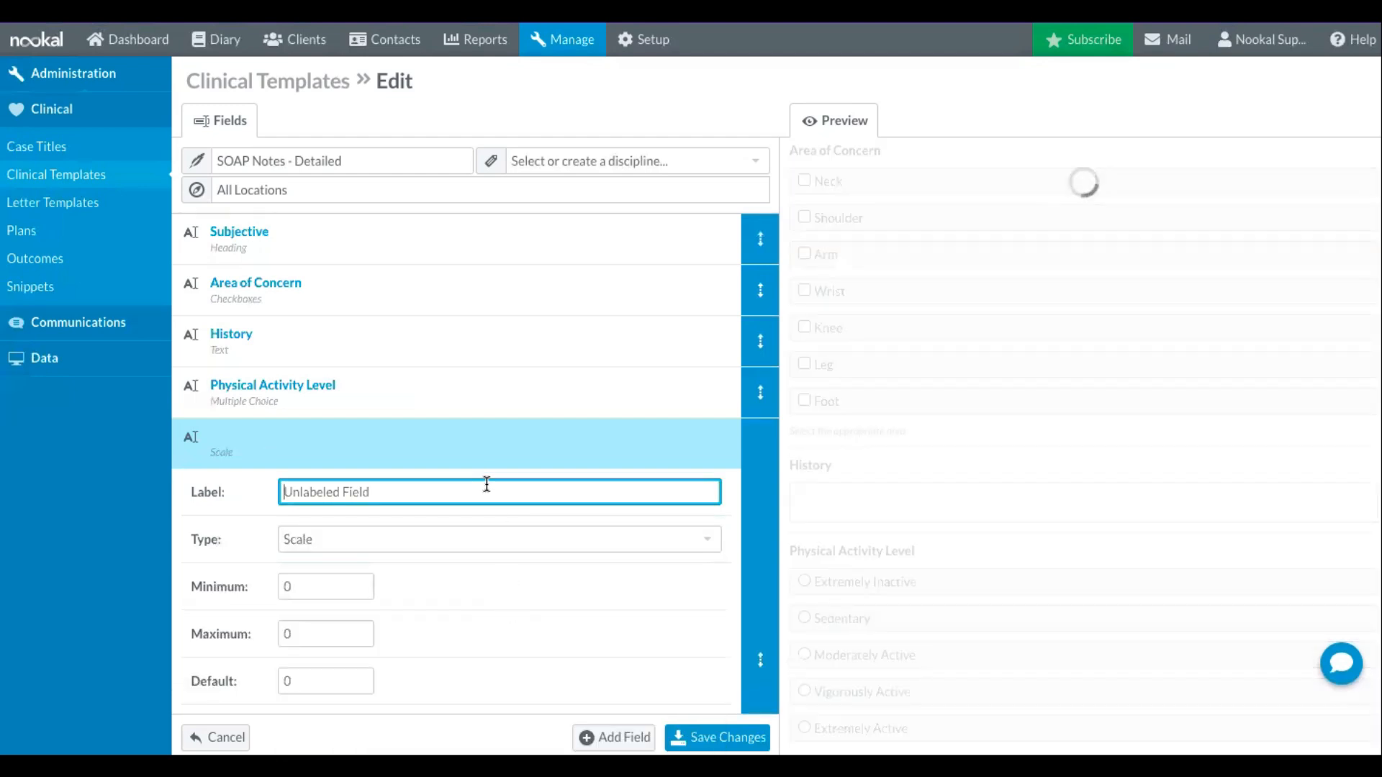
pyautogui.write('Pain Score')
# - Set the Pain Score scale's minimum to 0 and its maximum to 10
pyautogui.click(321, 589)
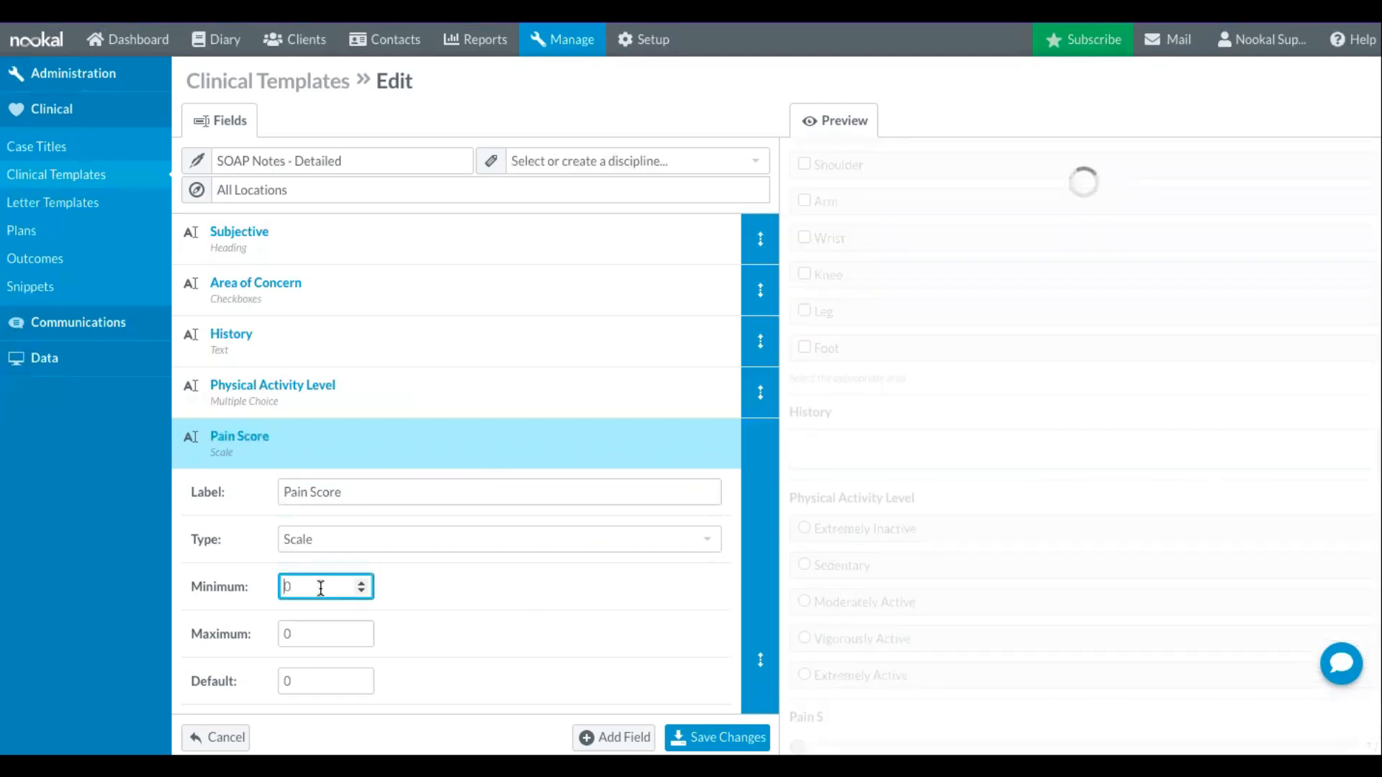
pyautogui.click(309, 623)
pyautogui.write('10')
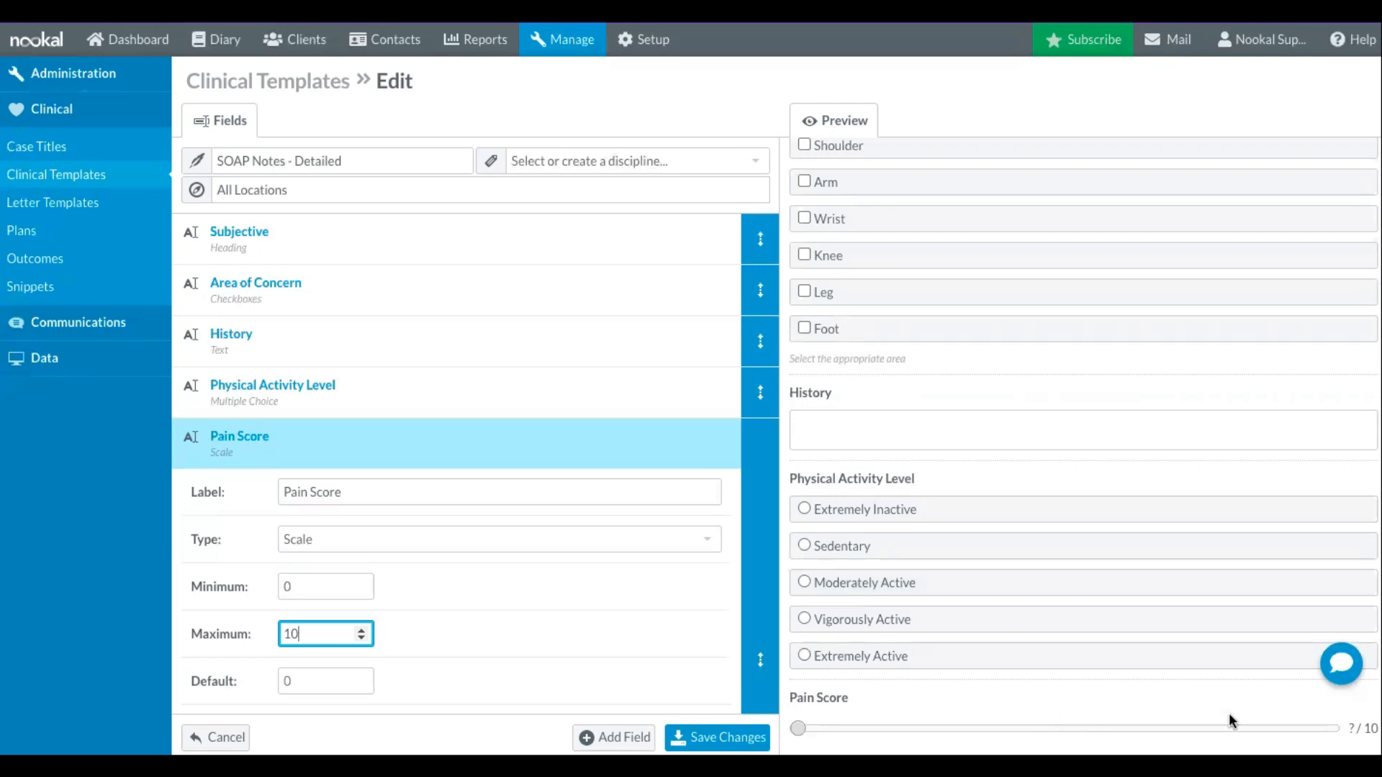
# - Add a Heading field labelled "Objective" after the Pain Score field
pyautogui.scroll(-3, 515, 581)
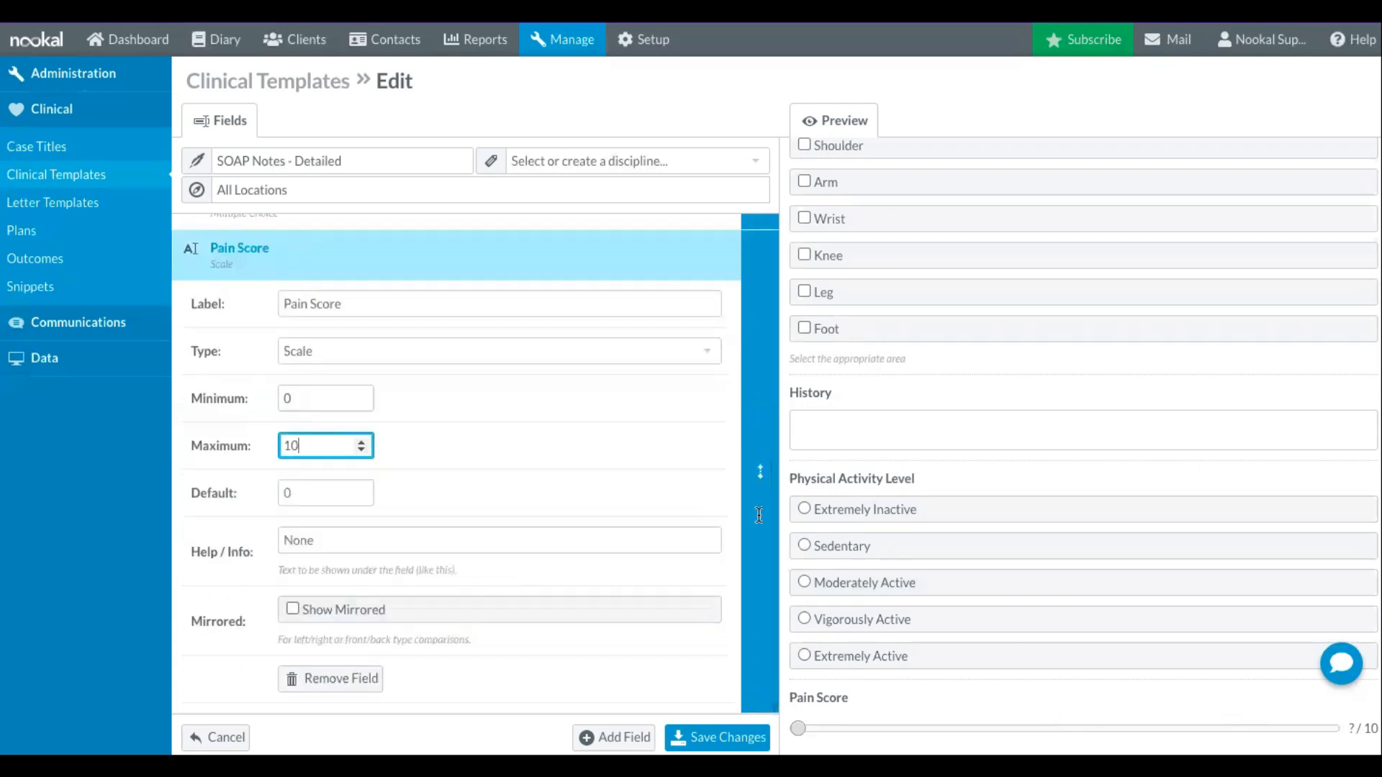
pyautogui.scroll(-3, 930, 469)
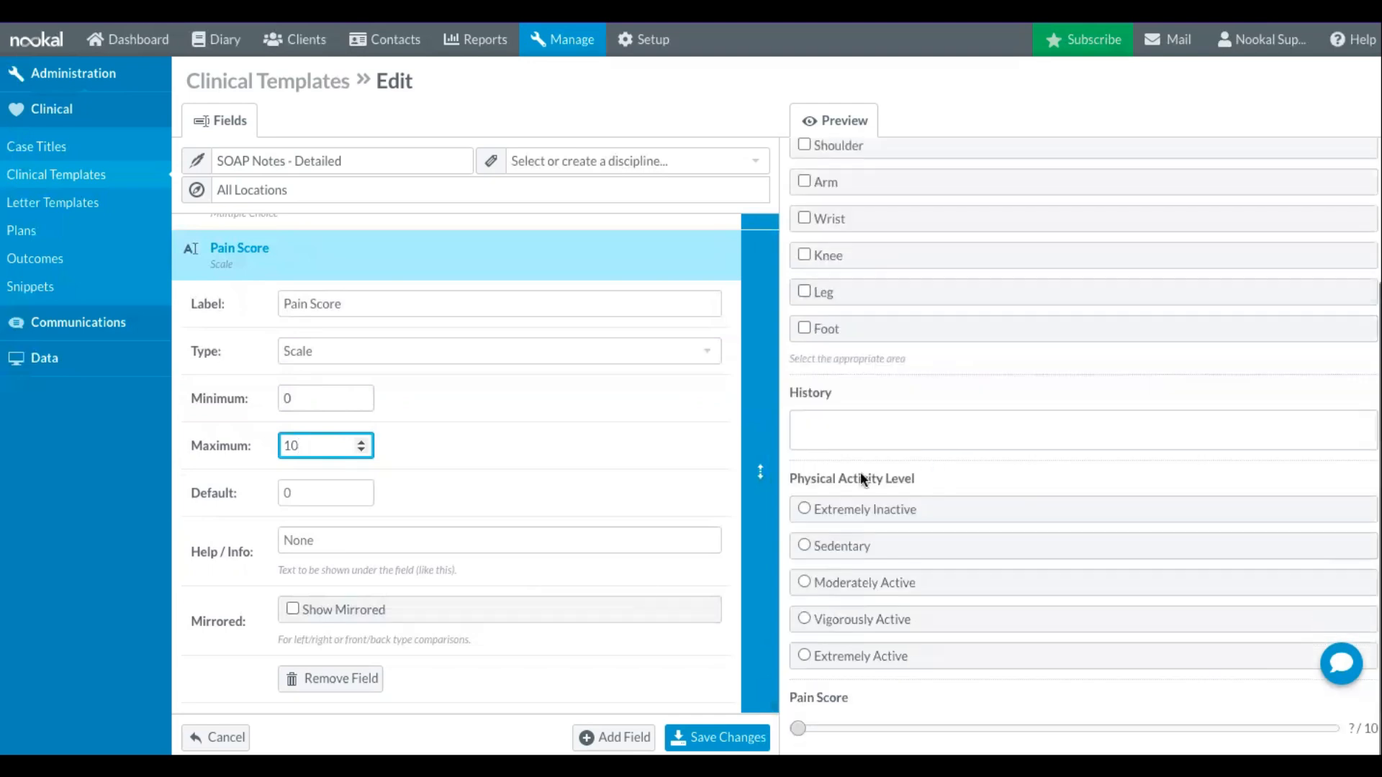
pyautogui.click(614, 737)
pyautogui.click(403, 564)
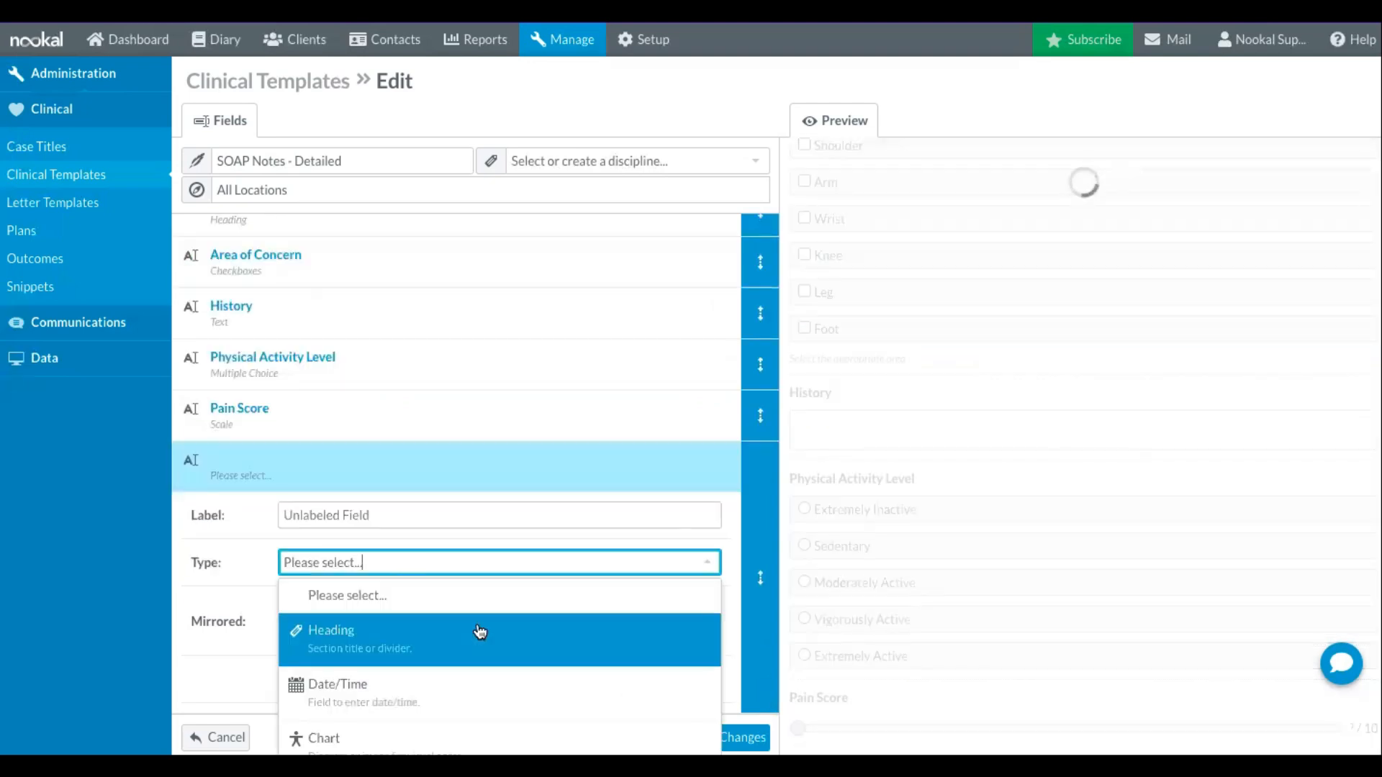
pyautogui.click(475, 630)
pyautogui.click(432, 504)
pyautogui.write('Ob')
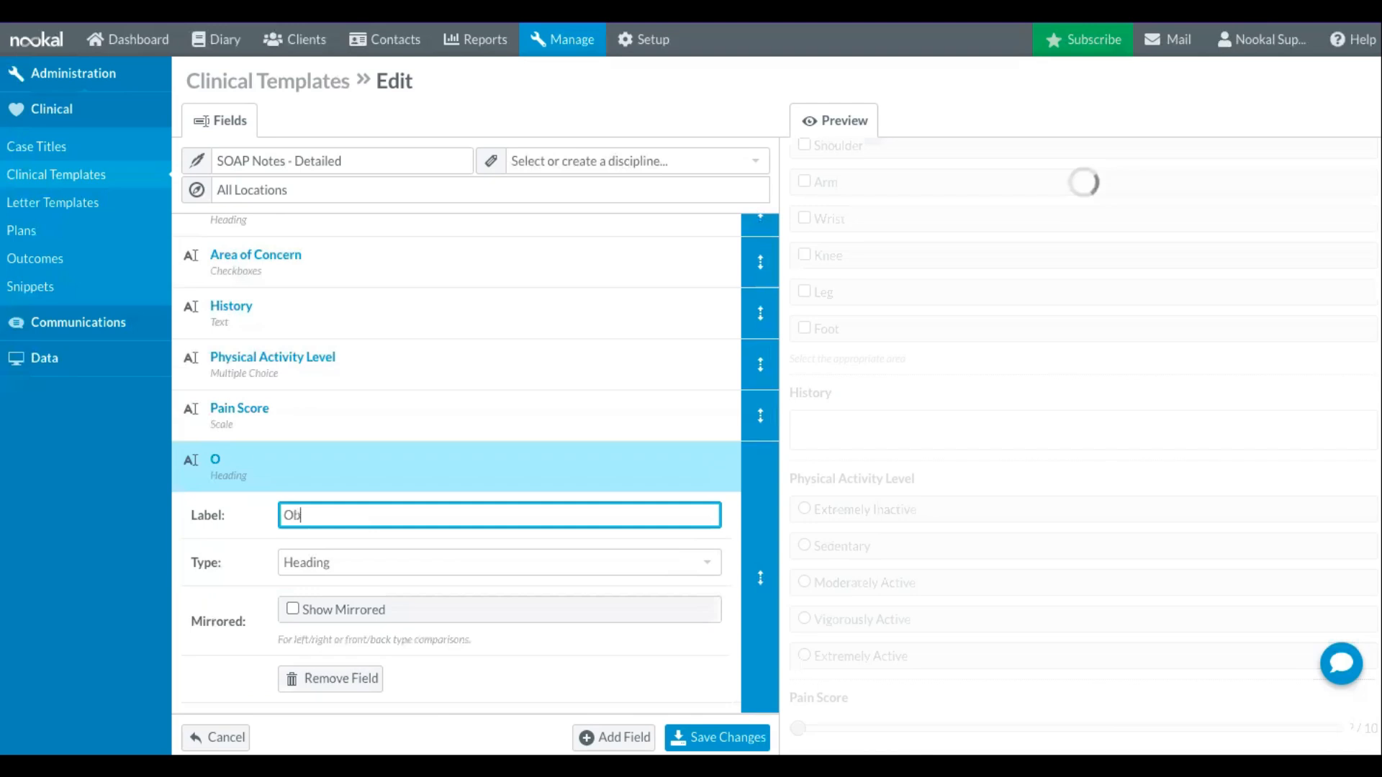
pyautogui.write('jective')
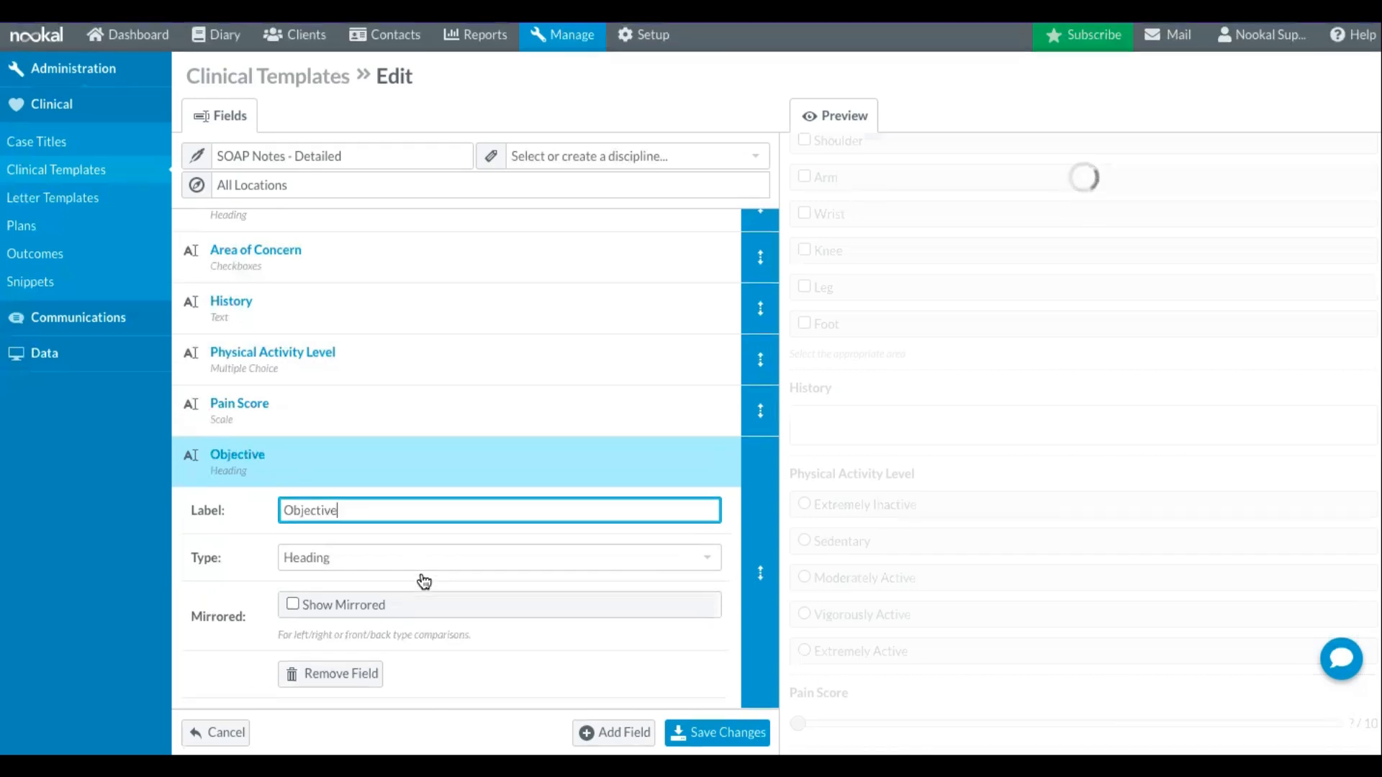
# - Add an unlabelled Chart field under the Objective heading, using the Body chart
pyautogui.click(614, 737)
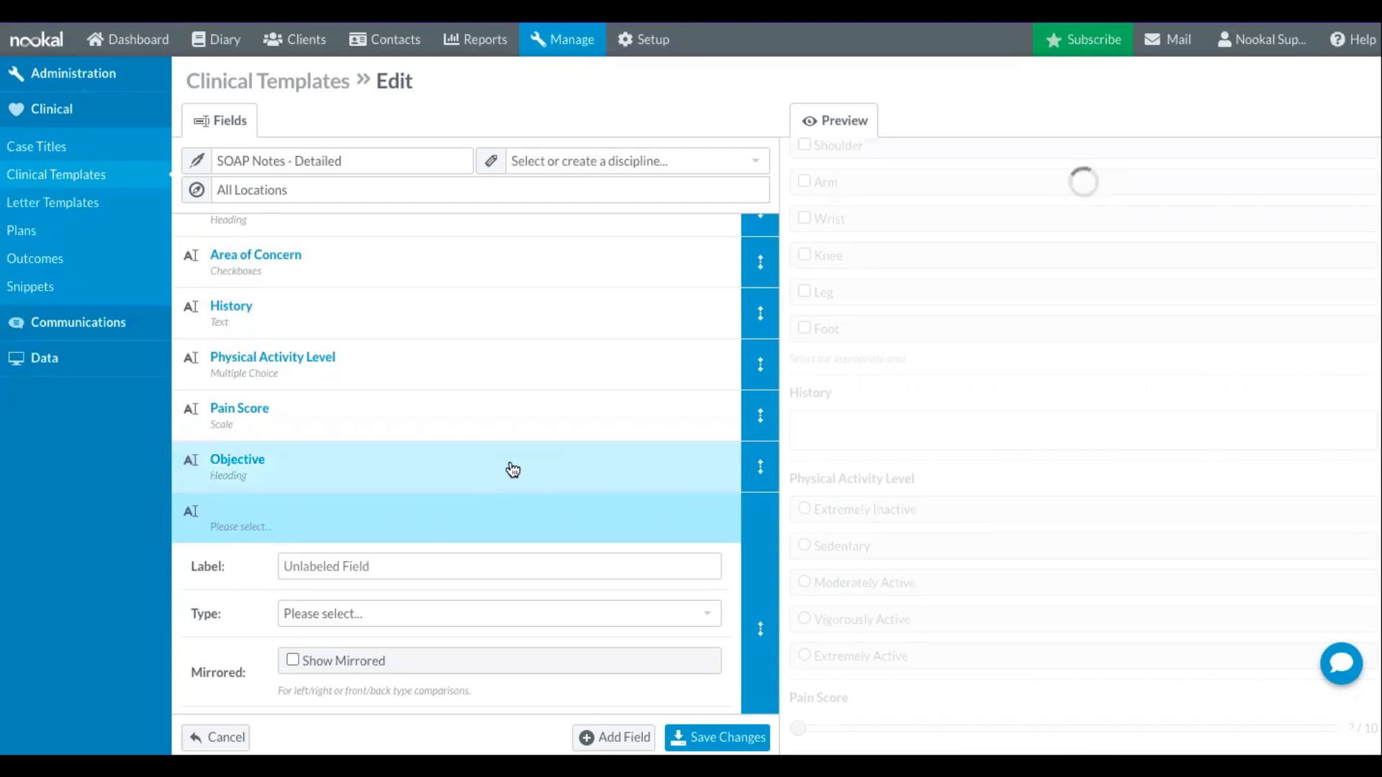
pyautogui.click(474, 562)
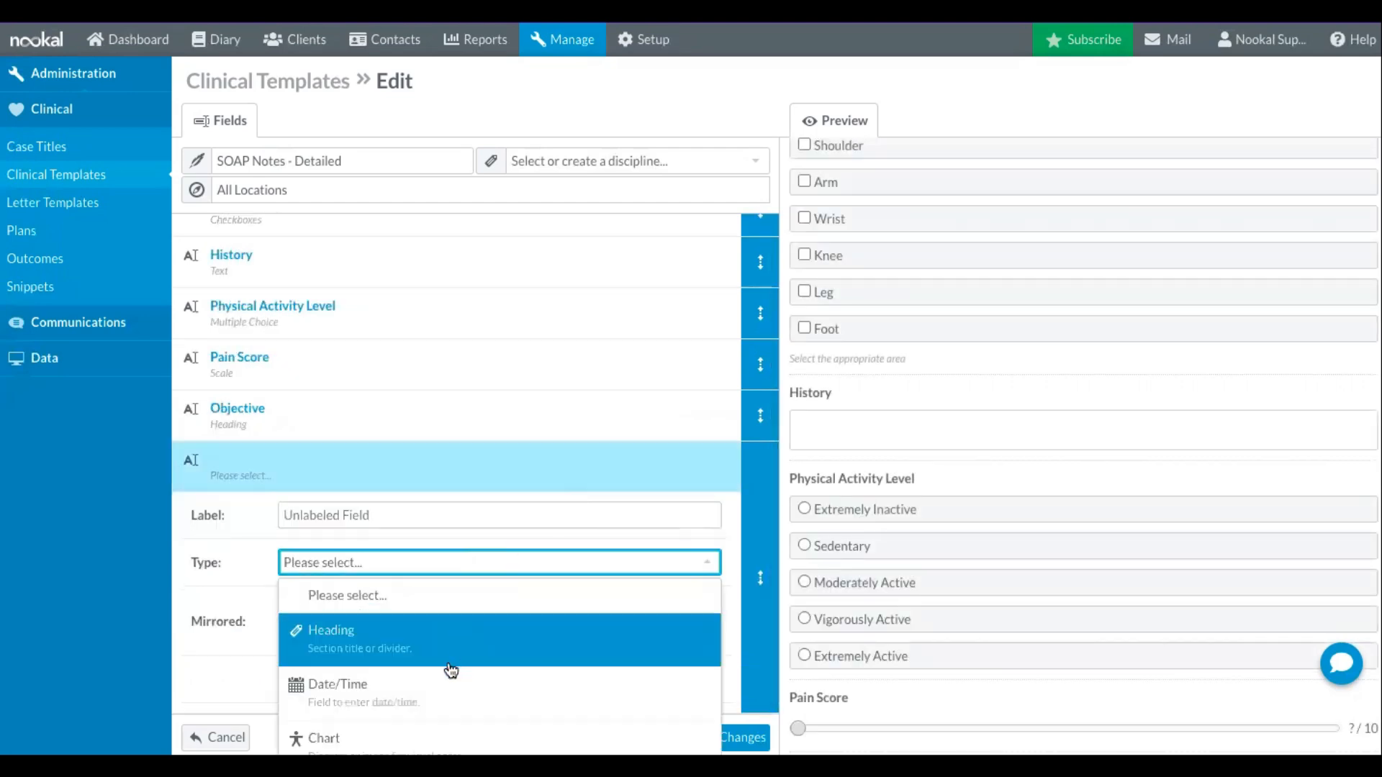
pyautogui.click(435, 731)
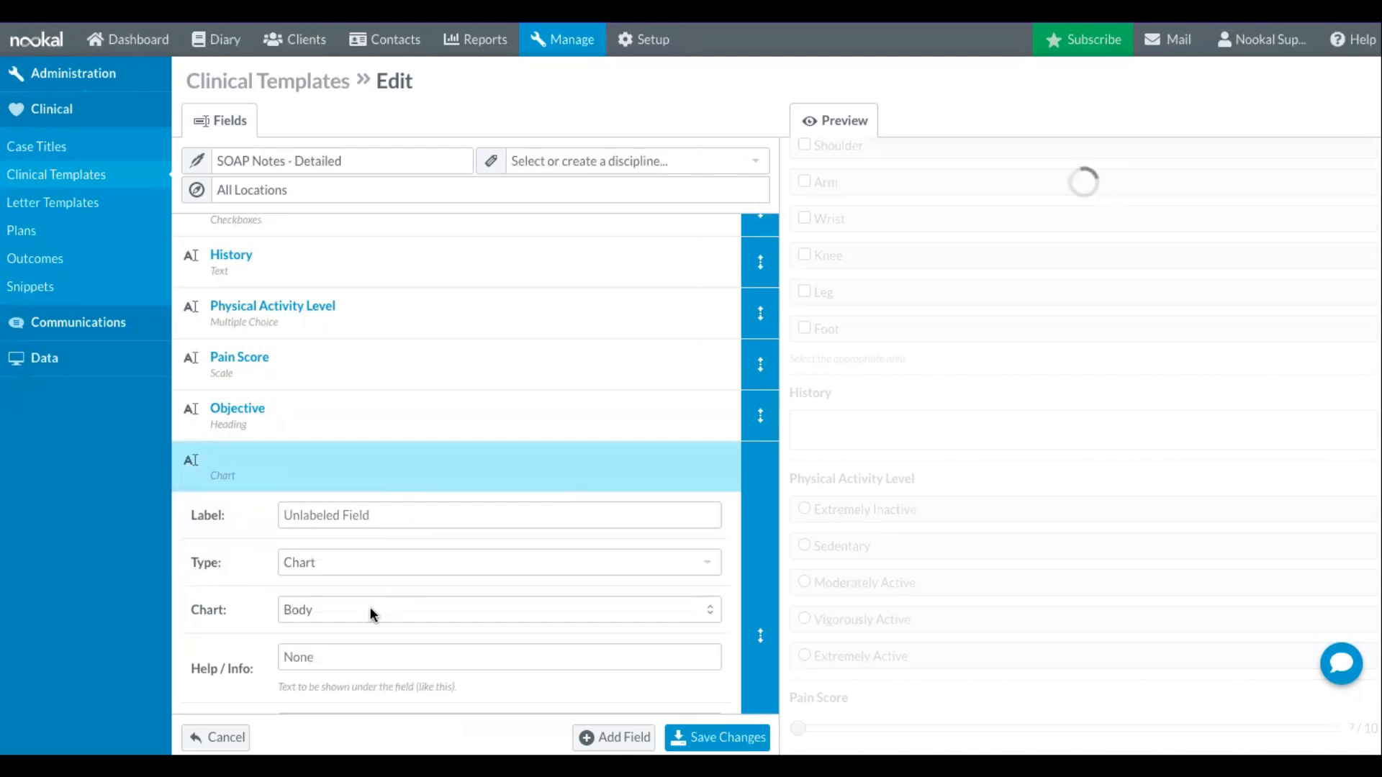
pyautogui.click(350, 612)
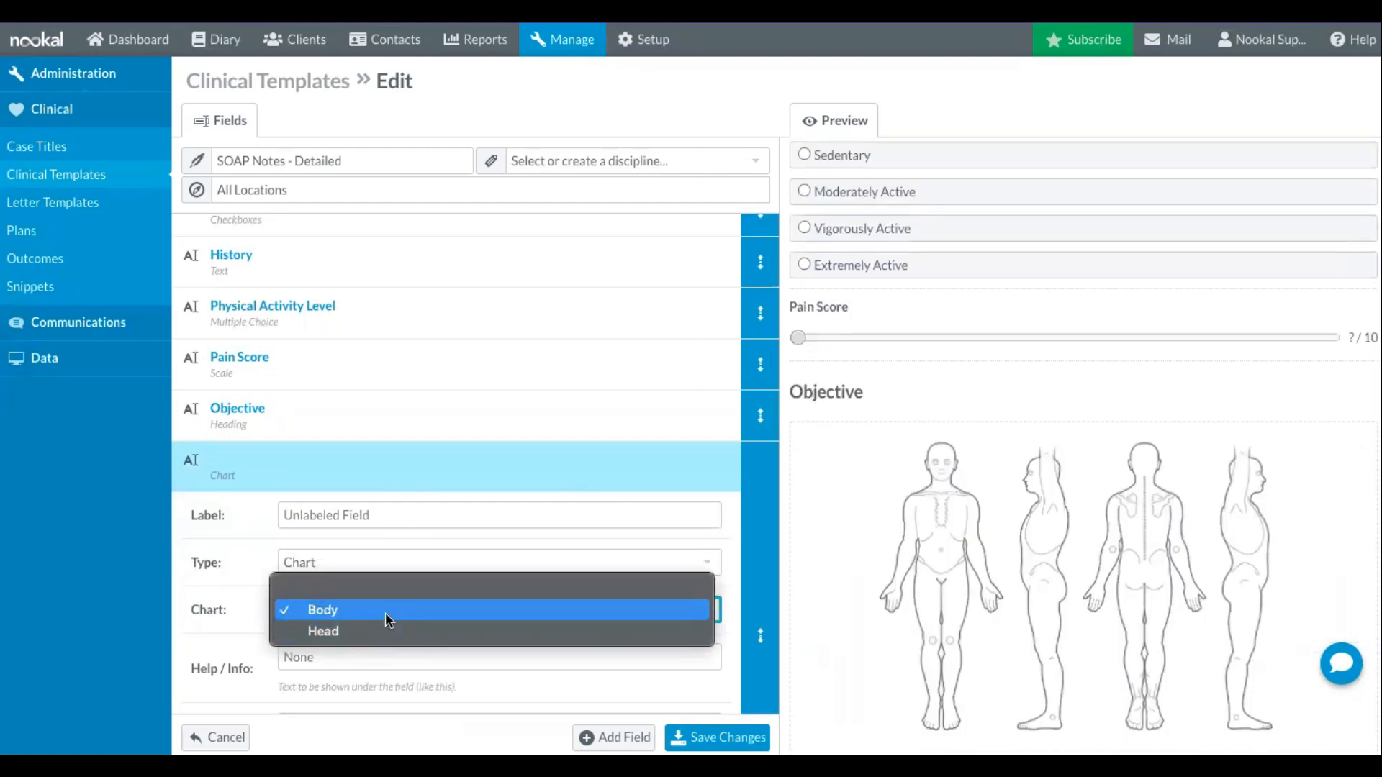
pyautogui.click(386, 612)
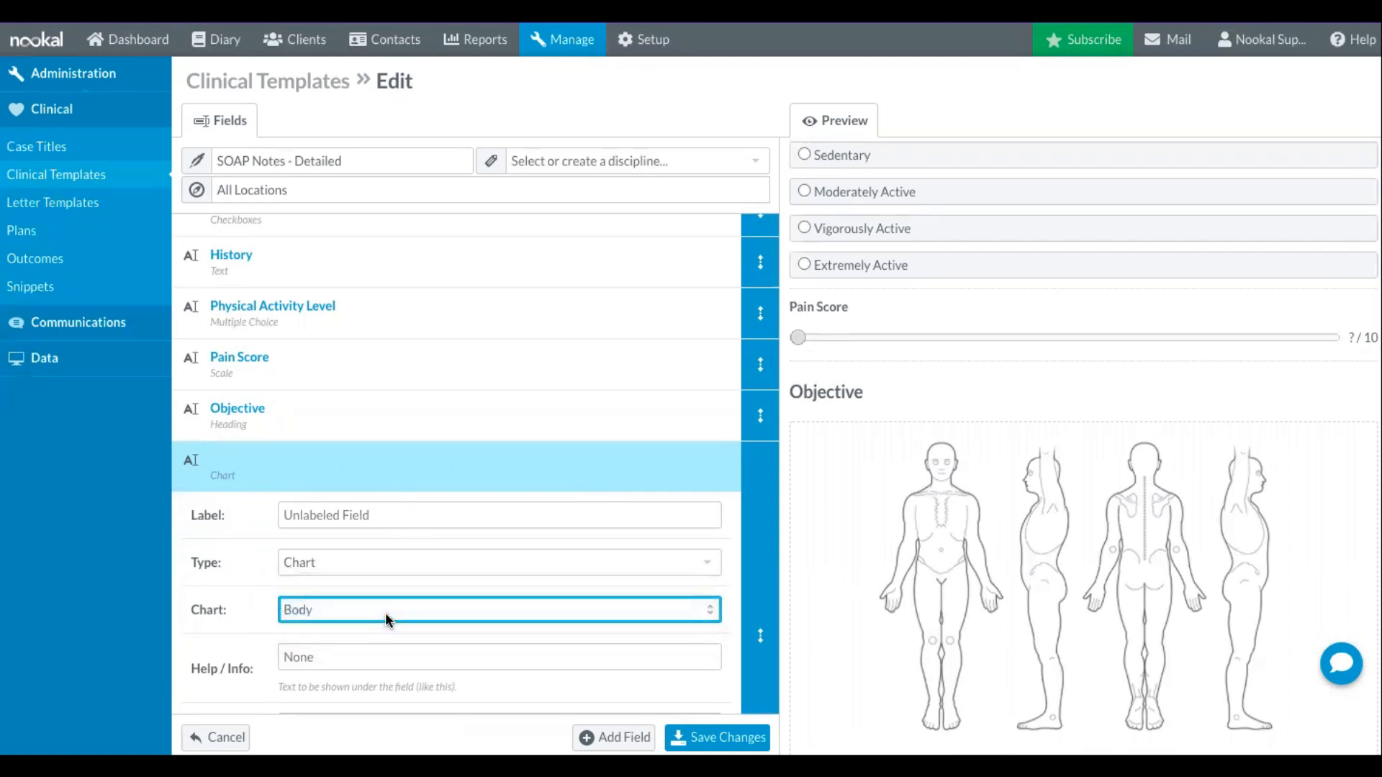
# - Add a Text field labelled "Observations" after the body chart
pyautogui.scroll(-1, 1074, 546)
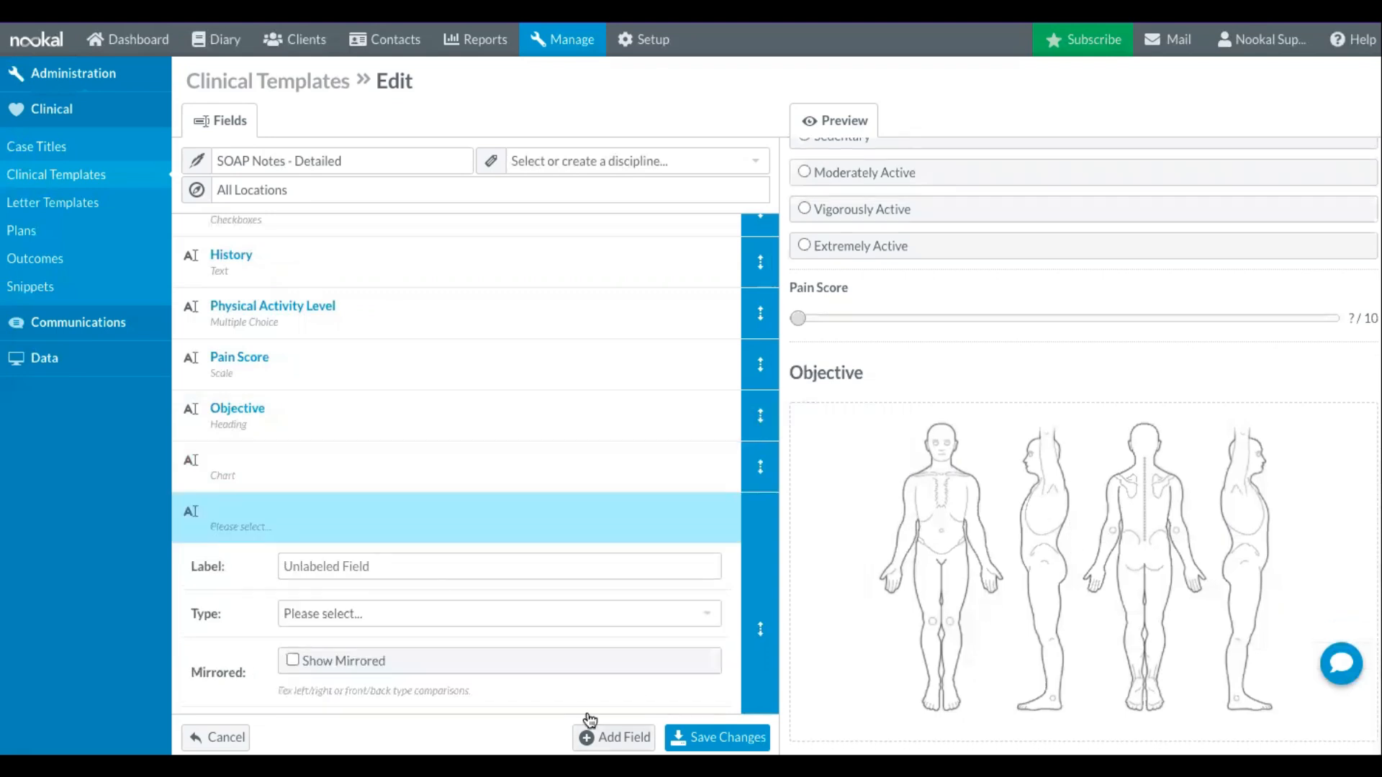
pyautogui.click(385, 566)
pyautogui.write('O')
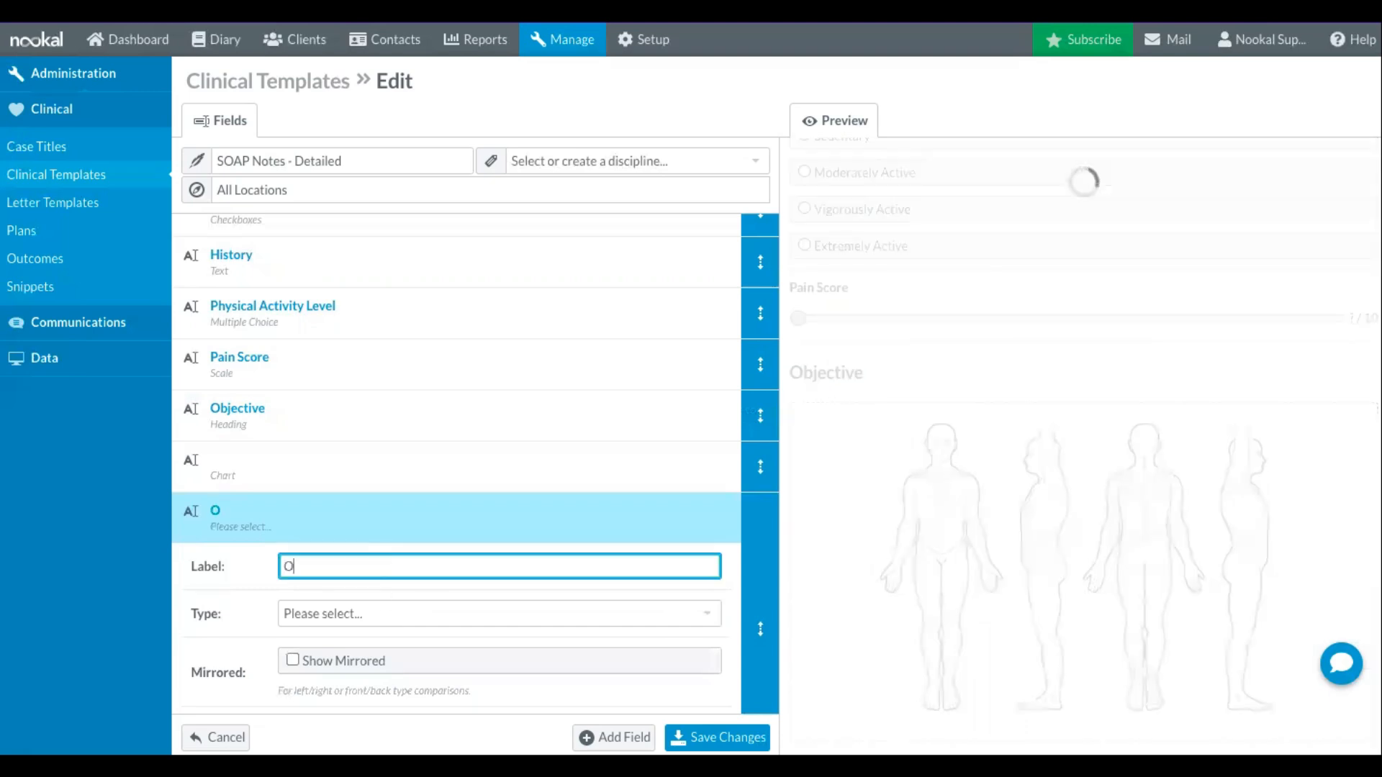
pyautogui.write('bservations')
pyautogui.click(391, 595)
pyautogui.click(385, 612)
pyautogui.scroll(-3, 387, 684)
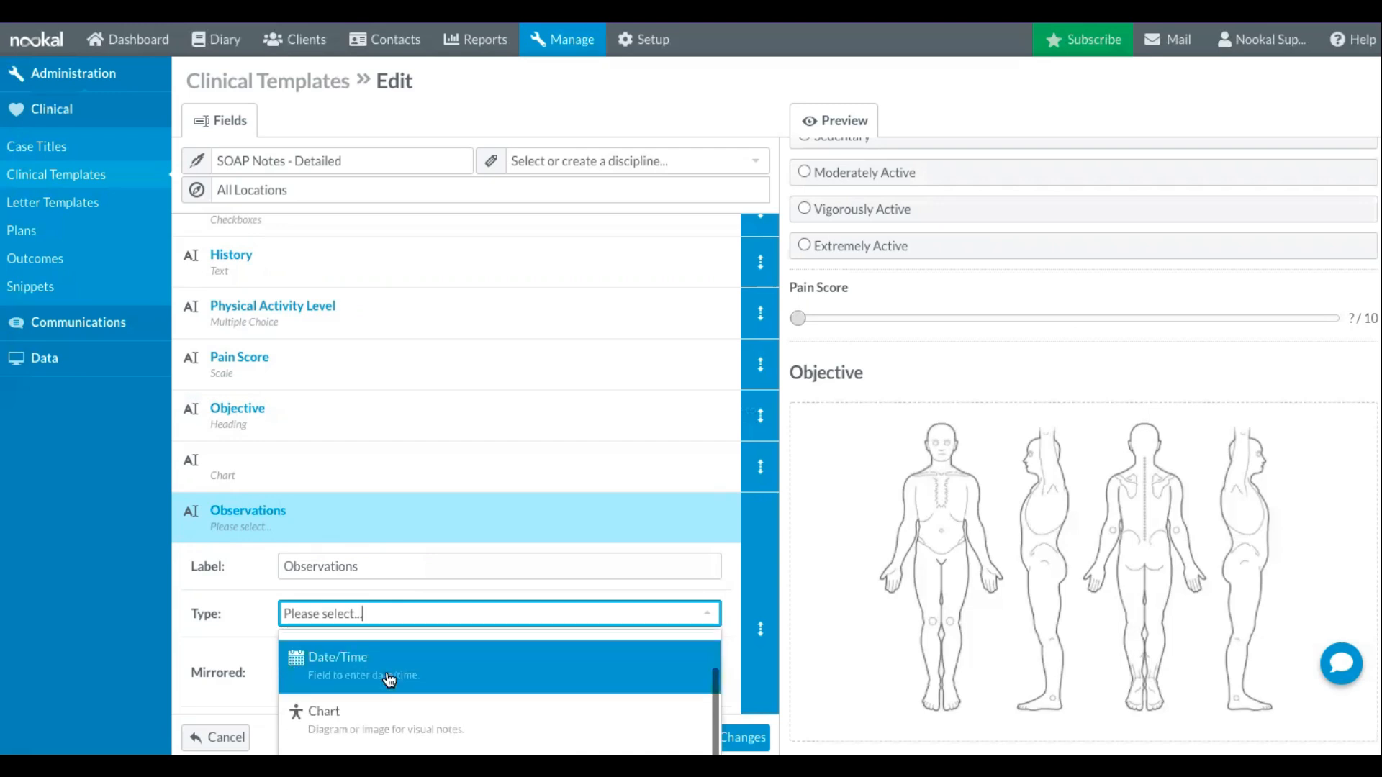
pyautogui.click(383, 702)
pyautogui.scroll(-3, 443, 607)
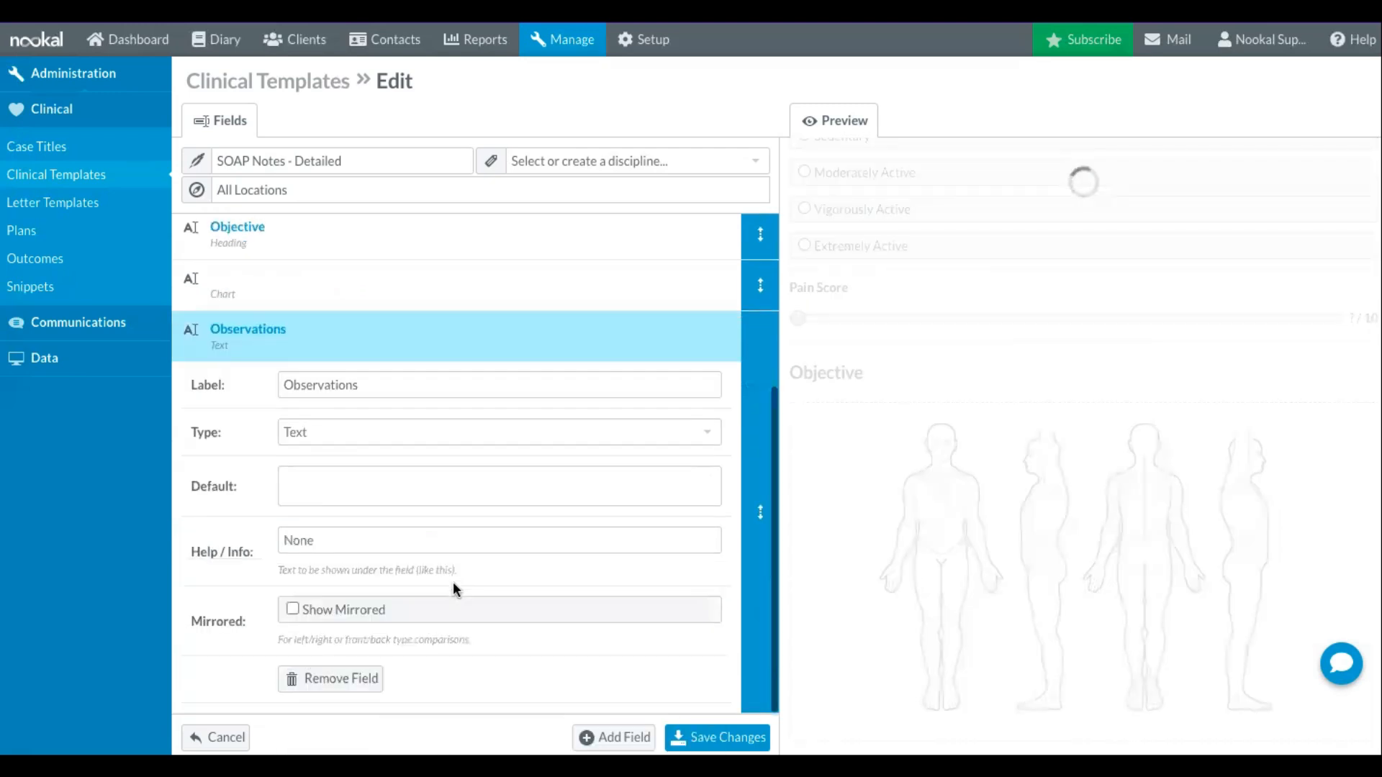
# - Add a field labelled "Range of Motion" after the Observations field
pyautogui.click(613, 738)
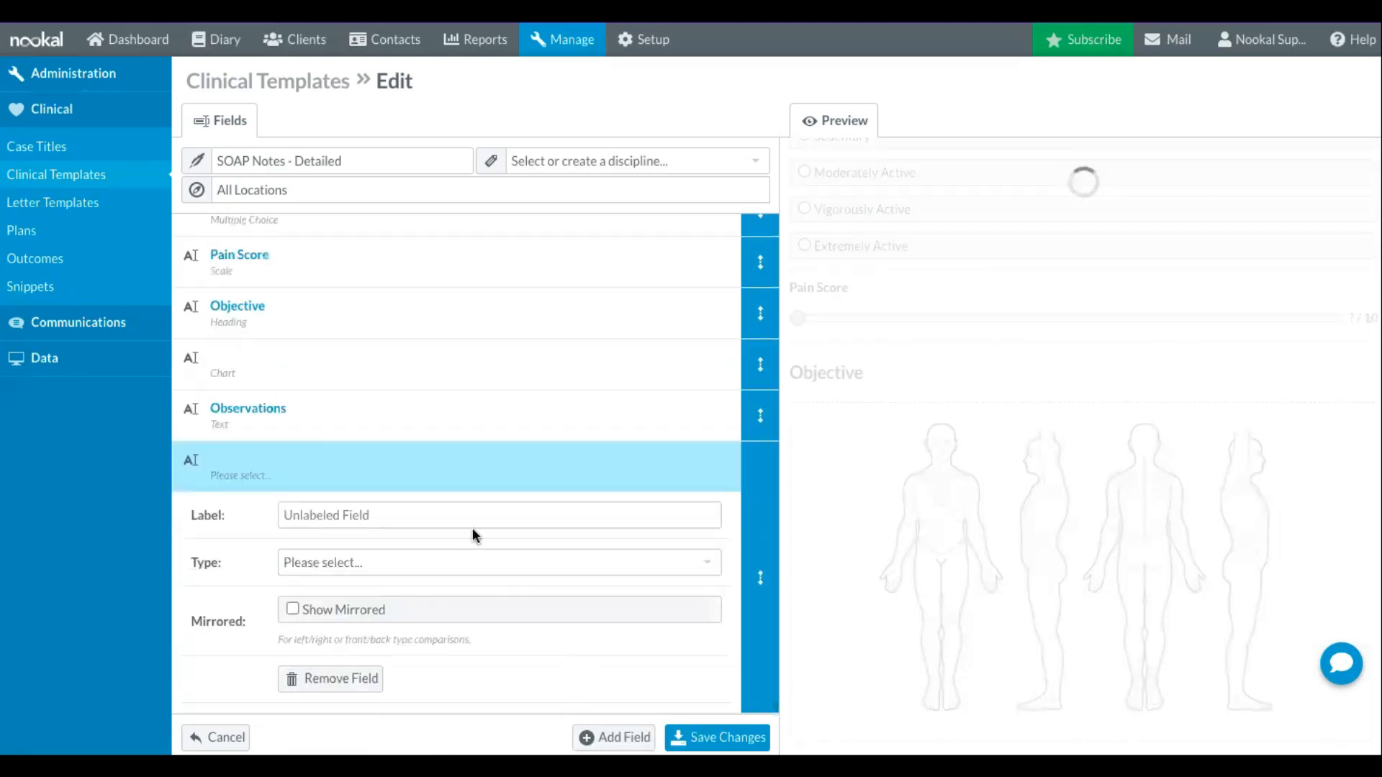
pyautogui.click(413, 509)
pyautogui.write('Range of Motion')
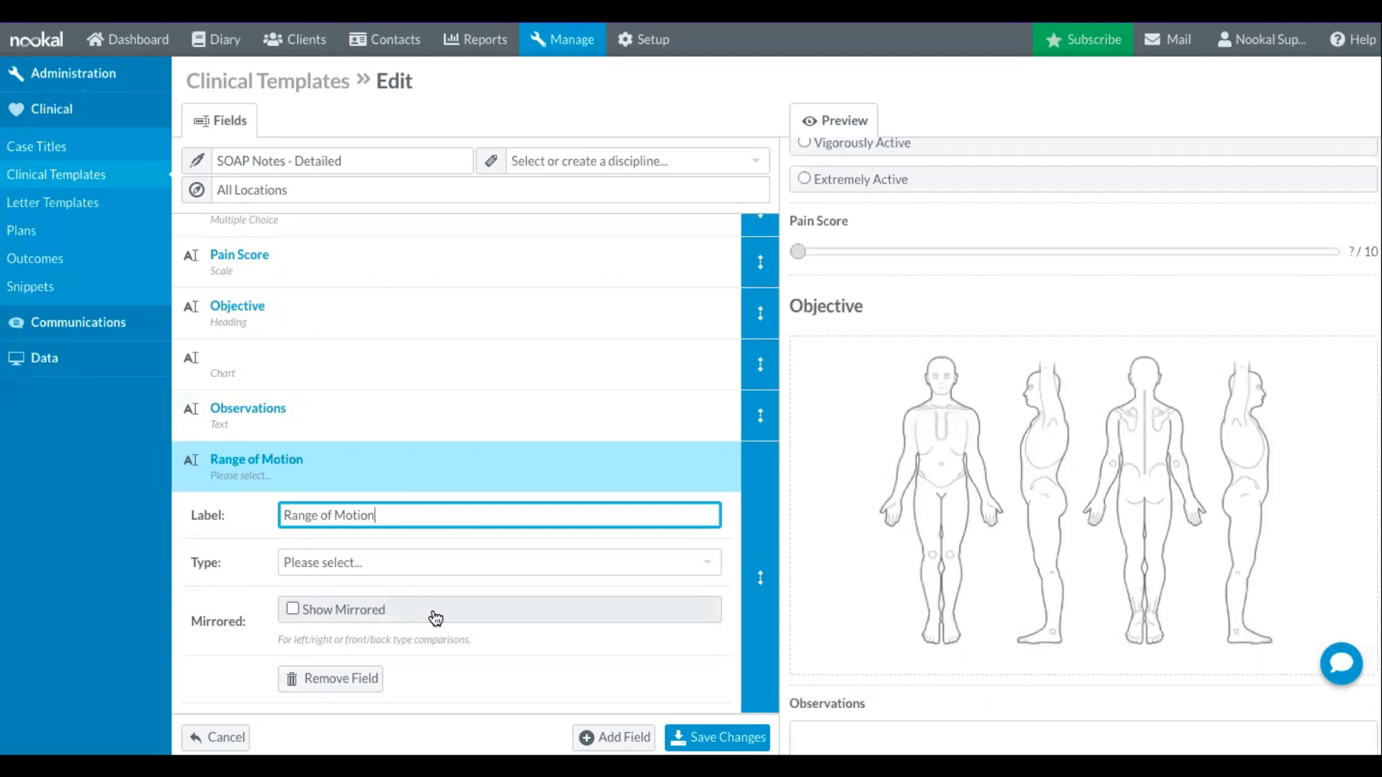
# - Show the Range of Motion field mirrored, labelling its two sides "Range of Motion Left" and "Range of Motion Right"
pyautogui.click(434, 612)
pyautogui.click(457, 547)
pyautogui.click(438, 516)
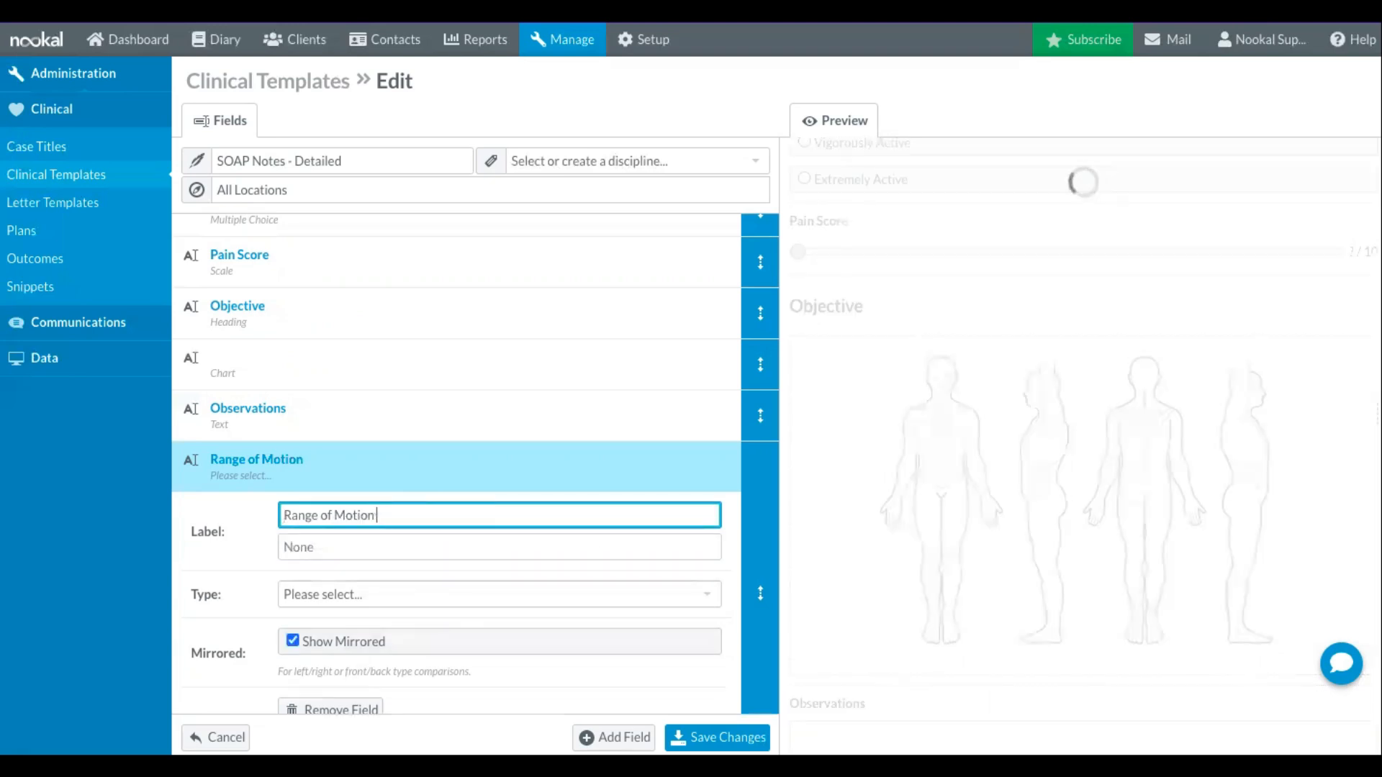
pyautogui.click(424, 542)
pyautogui.write('Range of M')
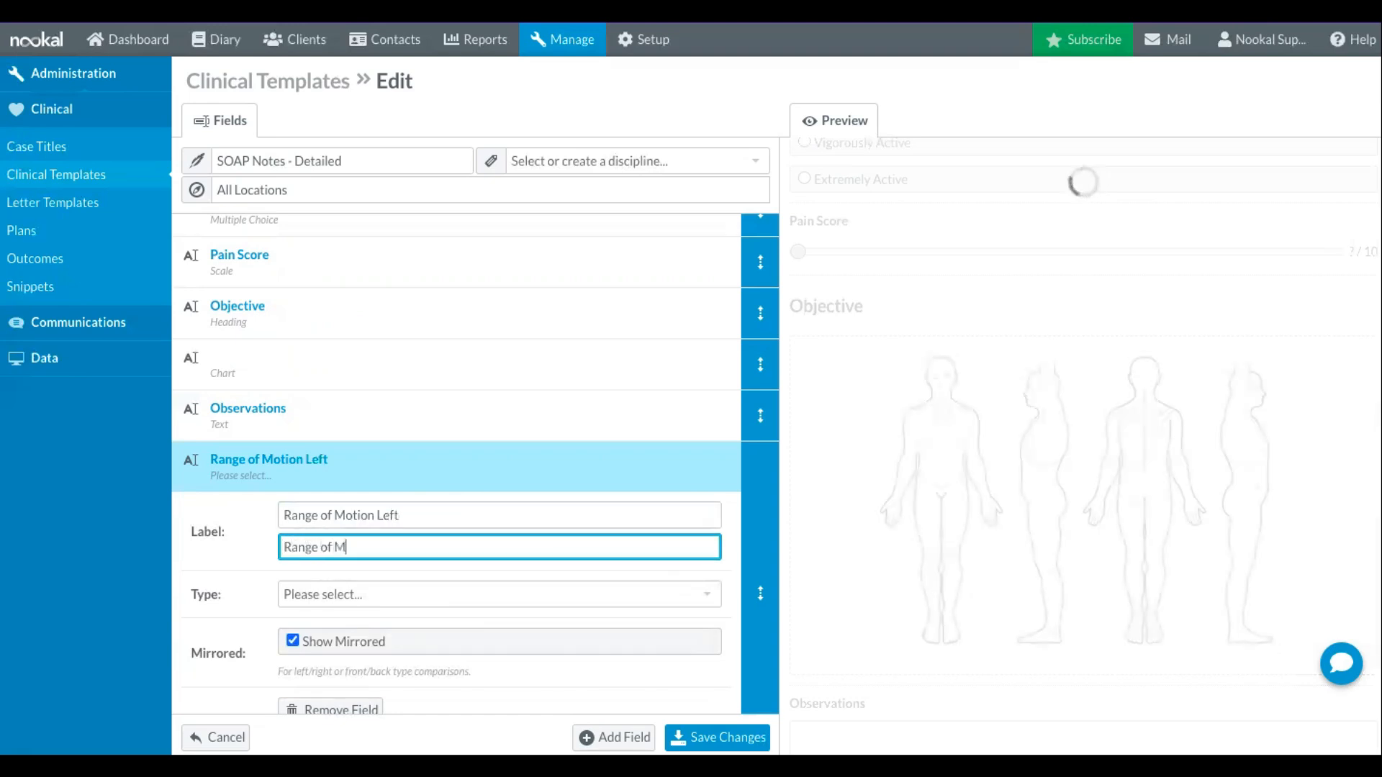
pyautogui.write('otion Right')
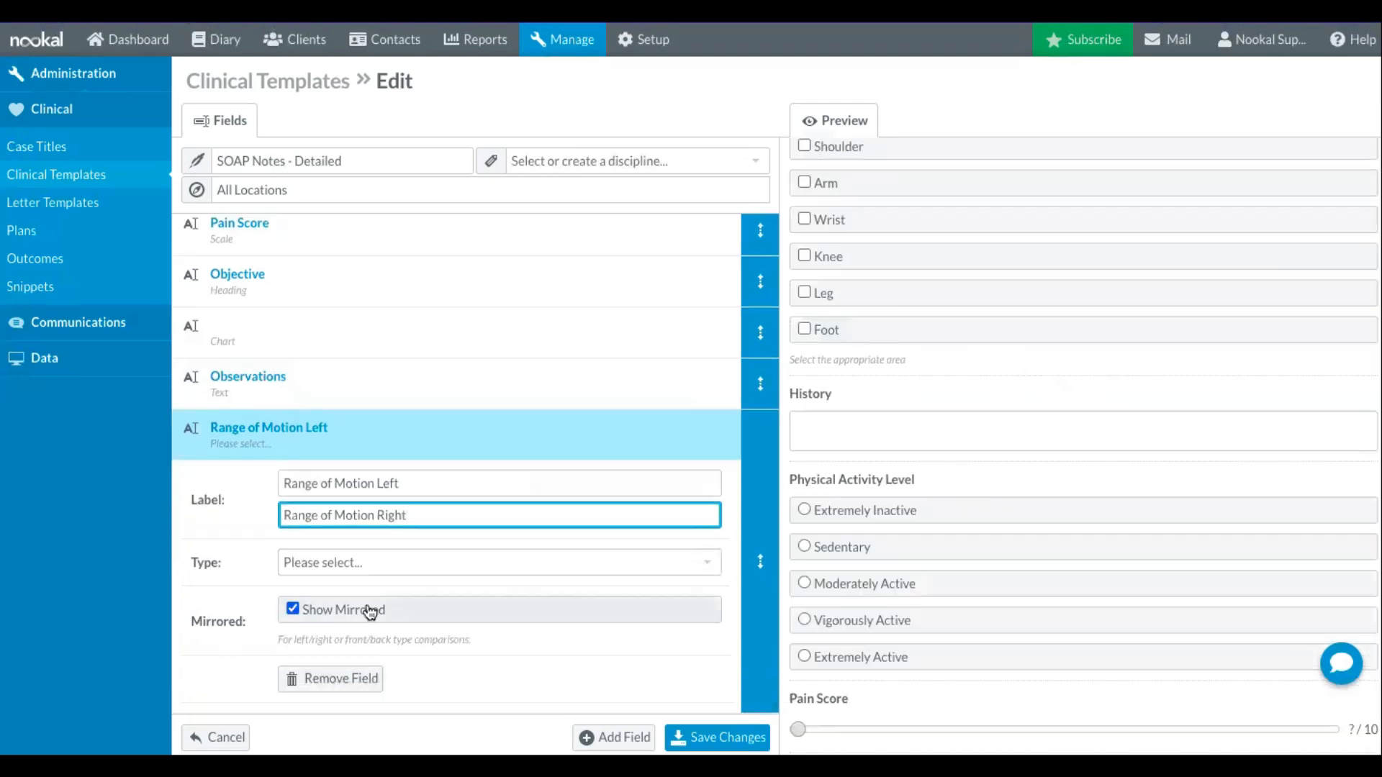
# - Make the mirrored Range of Motion field a Number field with minimum 0 and maximum 360
pyautogui.click(364, 571)
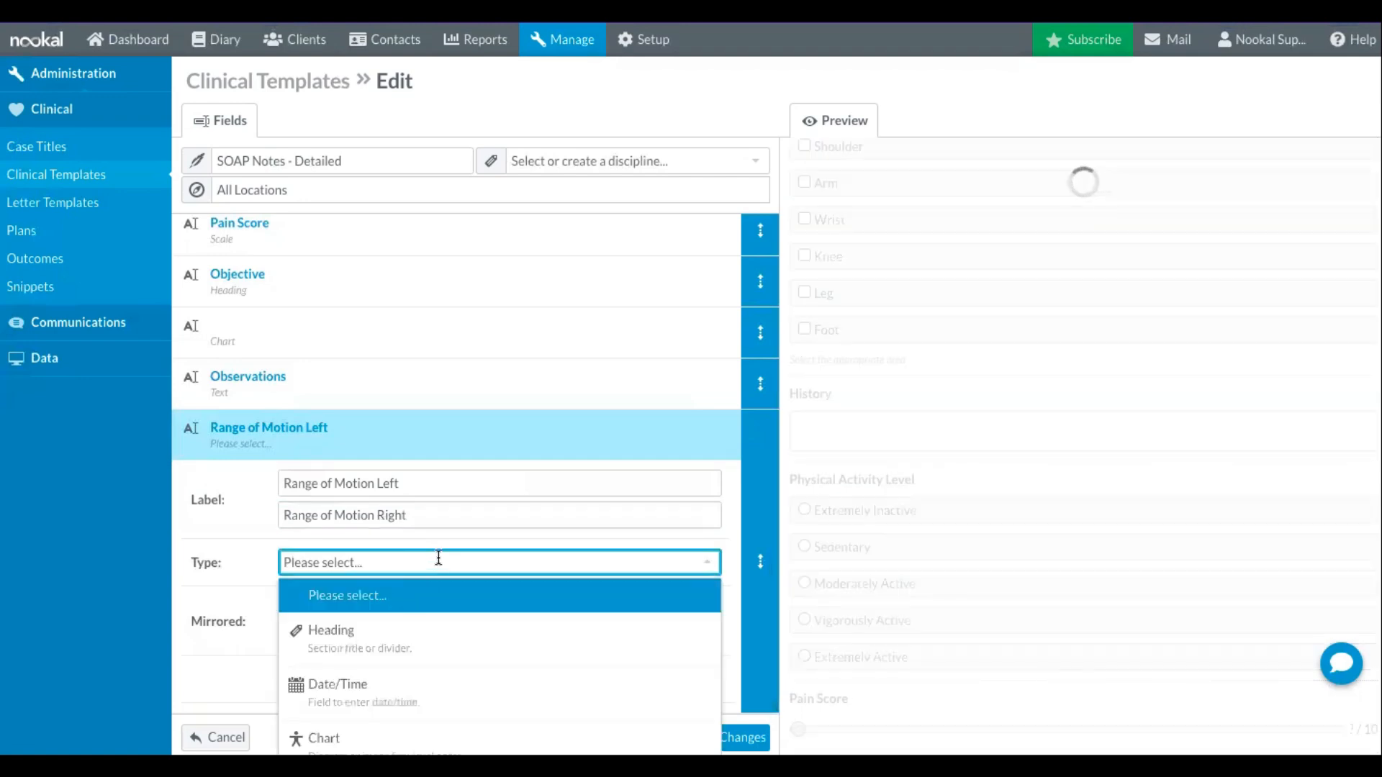
pyautogui.scroll(-5, 441, 658)
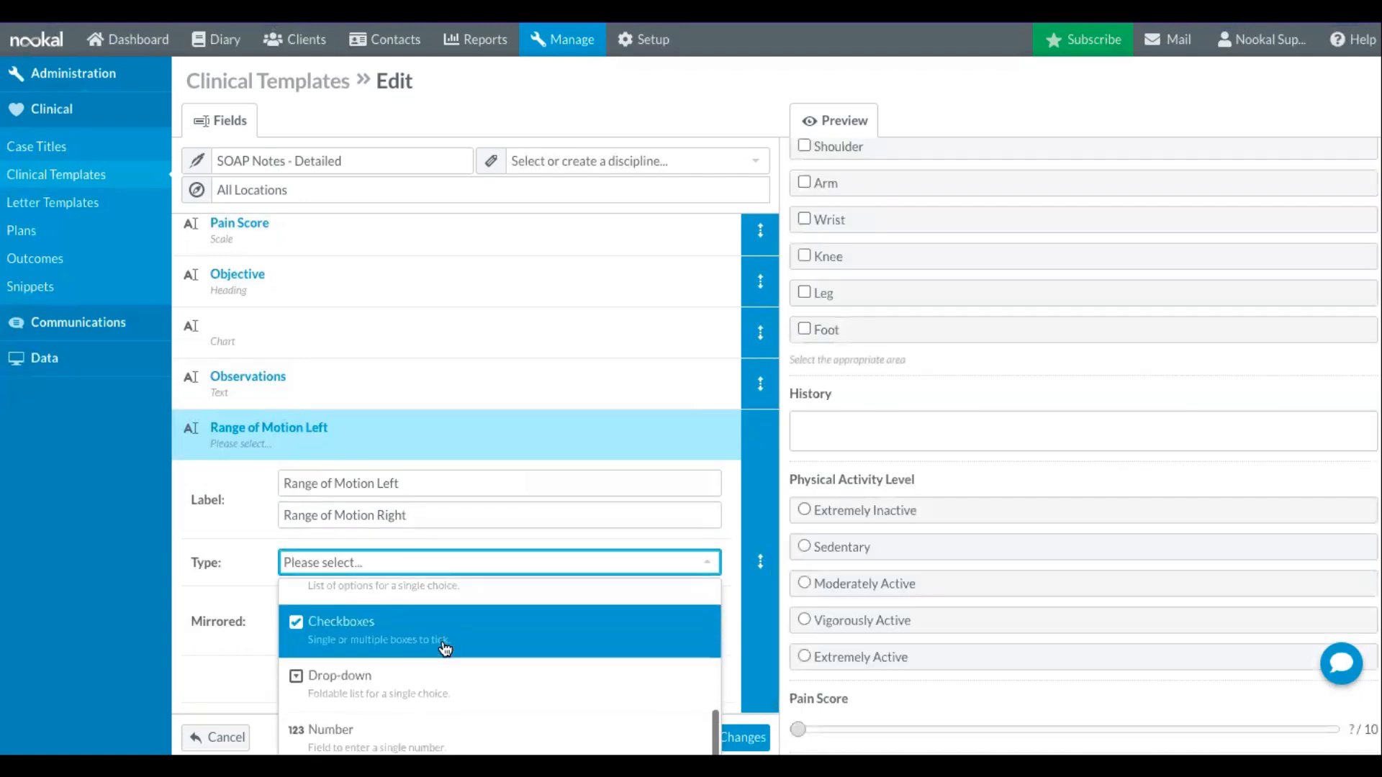
pyautogui.click(421, 731)
pyautogui.click(330, 607)
pyautogui.click(310, 659)
pyautogui.write('360')
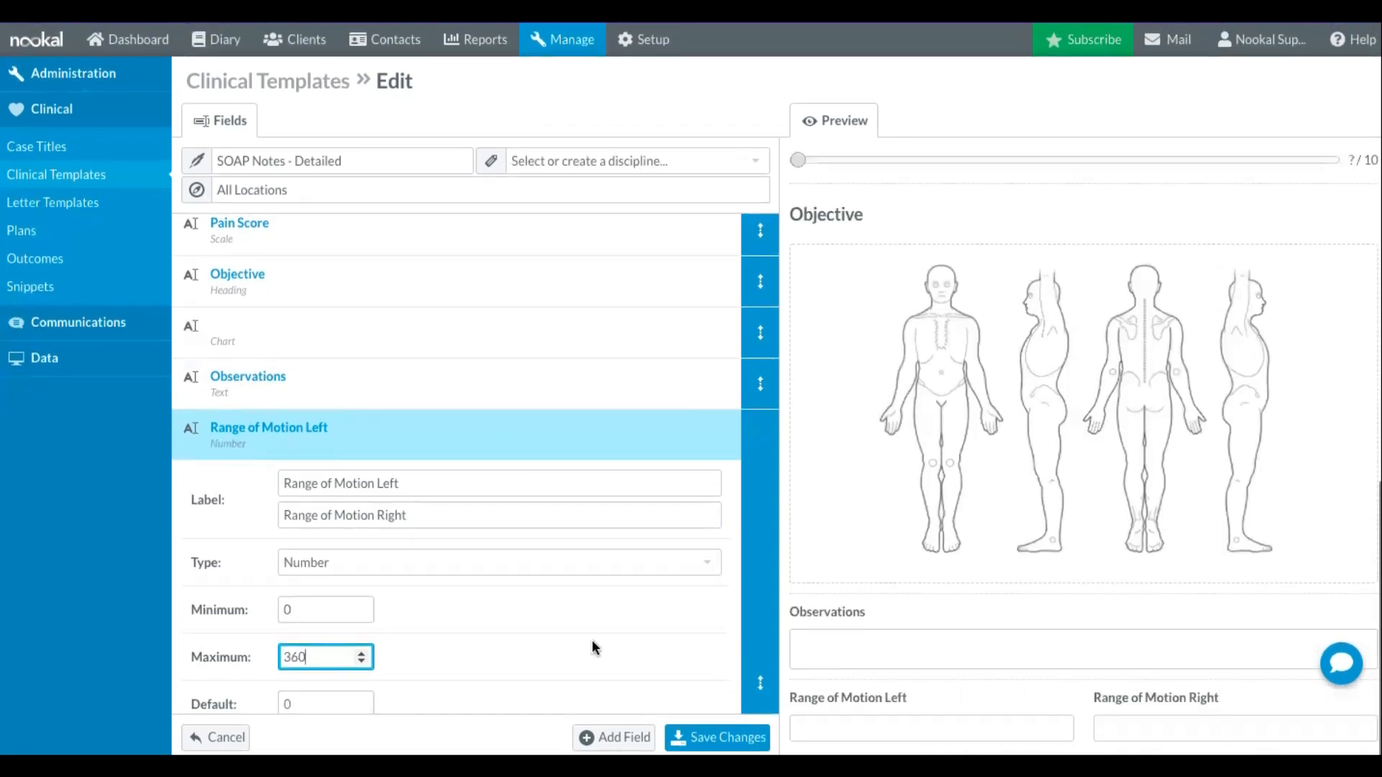
# - Add a Heading field labelled "Assessment" after the Range of Motion field
pyautogui.scroll(-3, 541, 606)
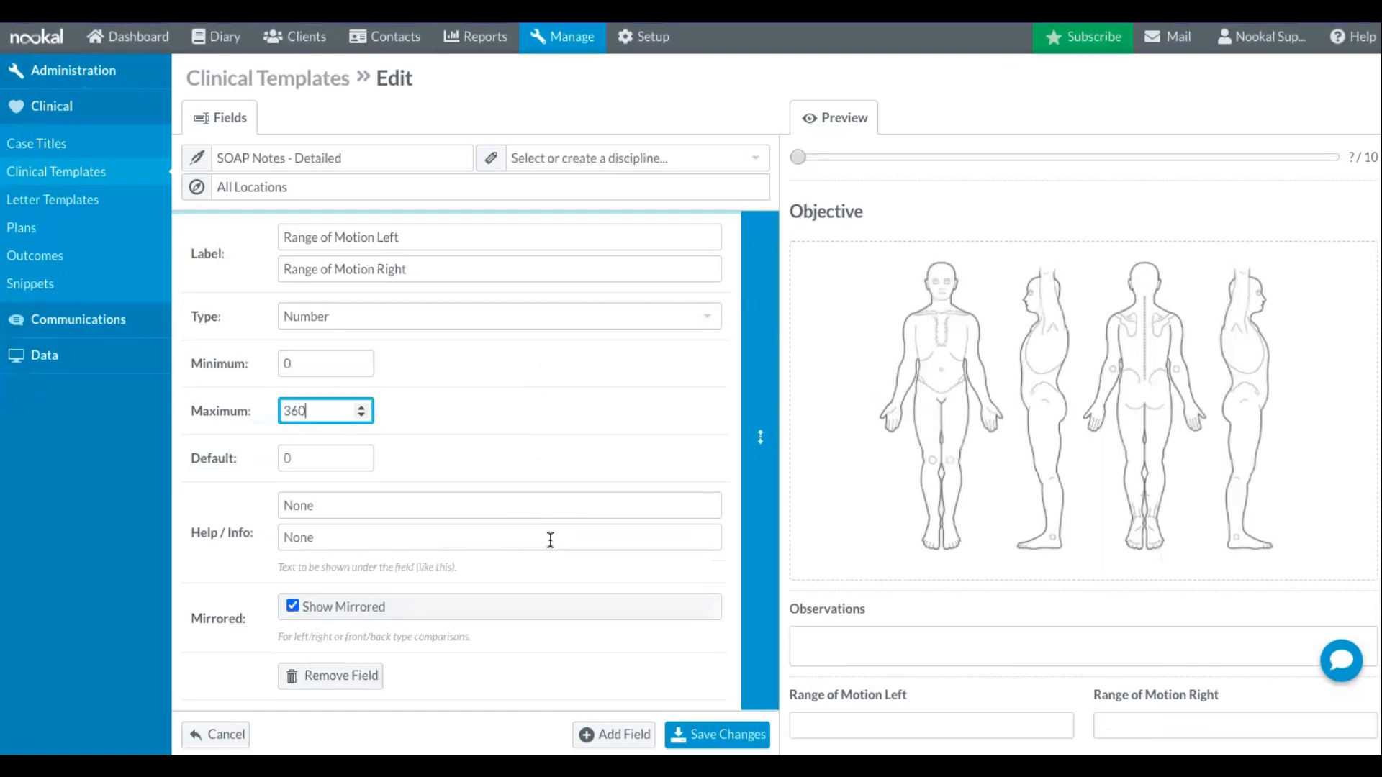
pyautogui.click(613, 737)
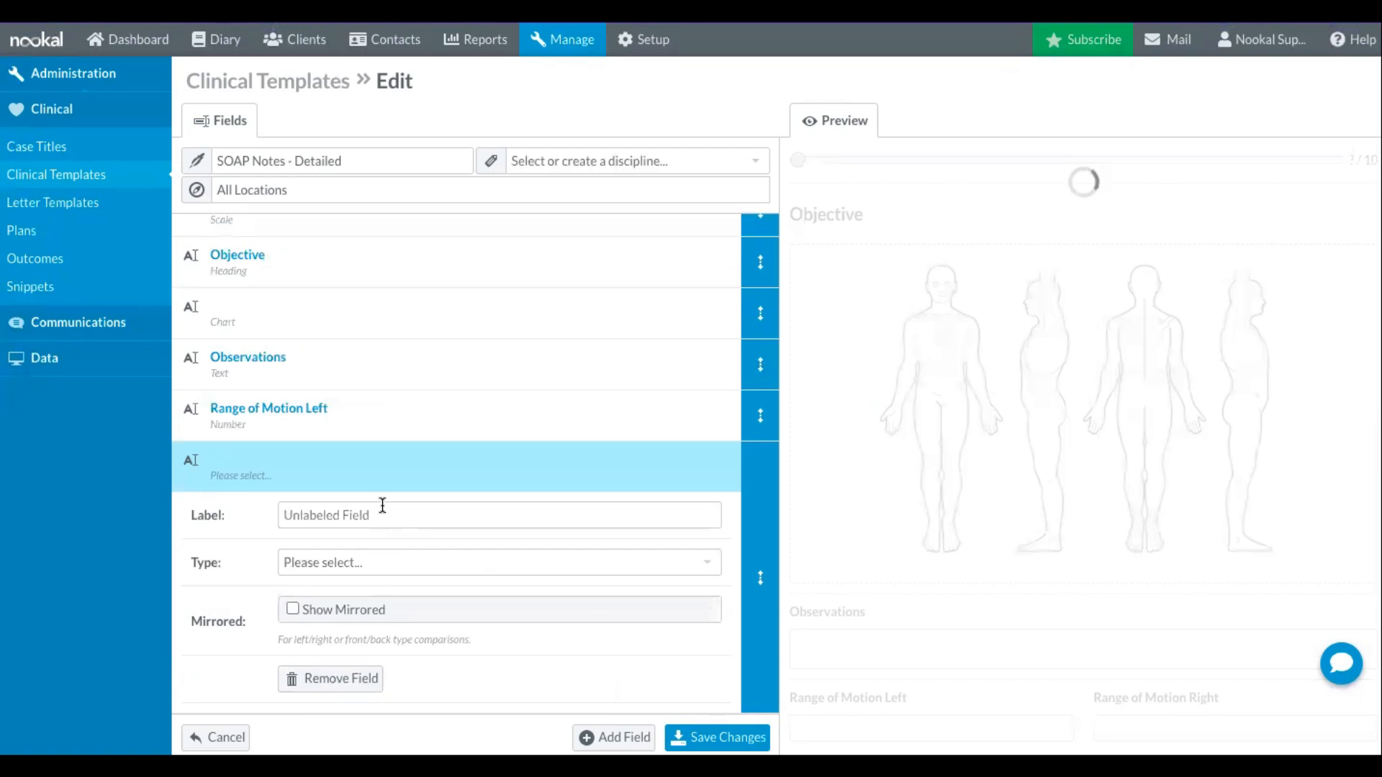
pyautogui.click(365, 563)
pyautogui.click(372, 636)
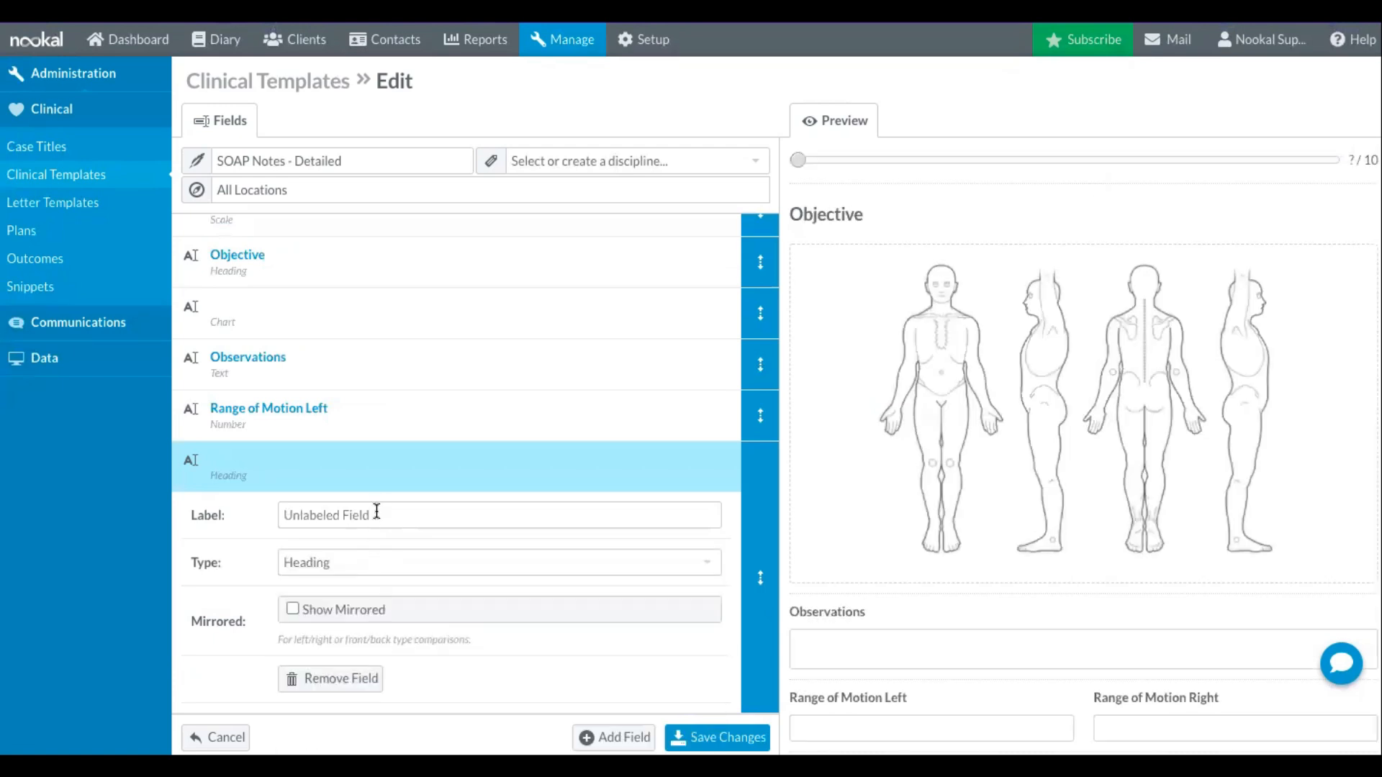
pyautogui.click(377, 512)
pyautogui.write('Assessment')
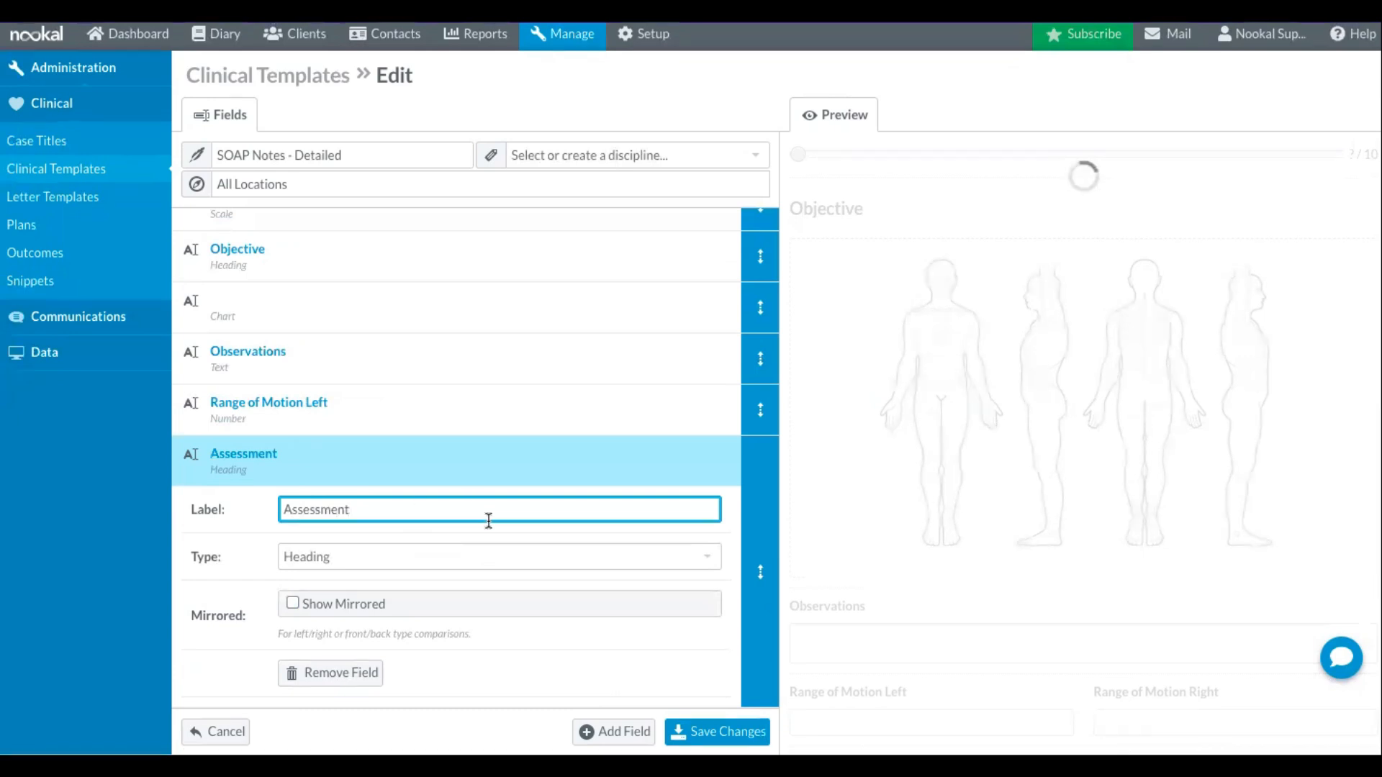
# - Add a Text field labelled "Body Functions and Structures" under the Assessment heading
pyautogui.press('Return')
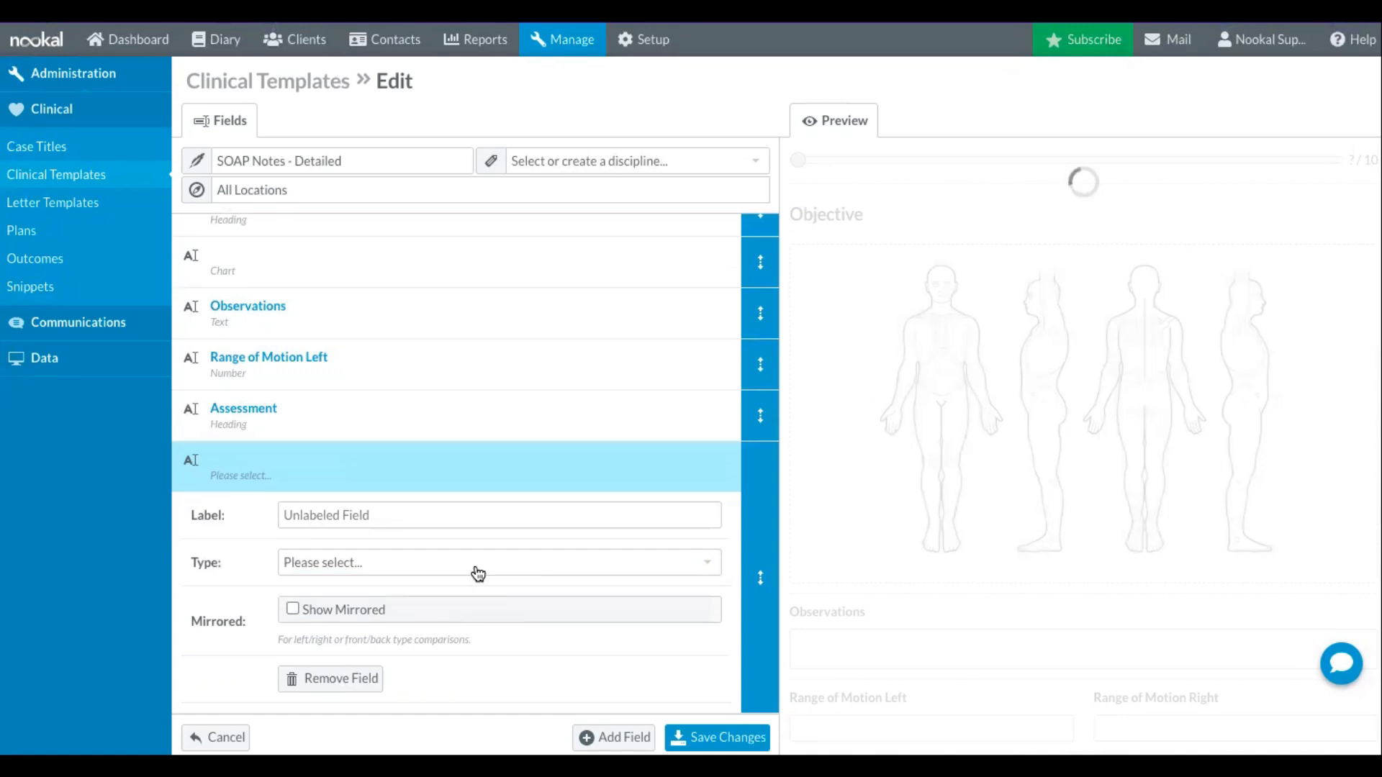
pyautogui.click(478, 574)
pyautogui.scroll(-2, 460, 617)
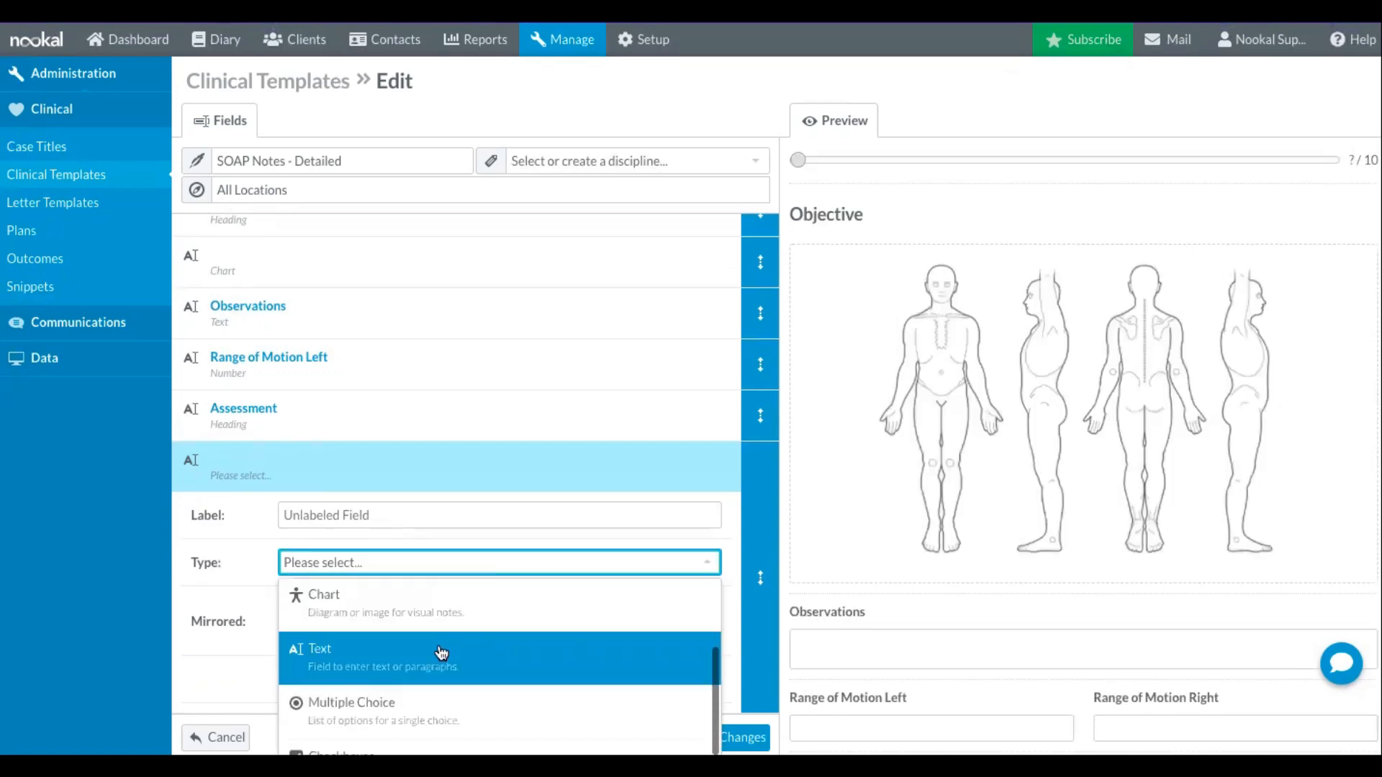
pyautogui.click(447, 645)
pyautogui.click(390, 516)
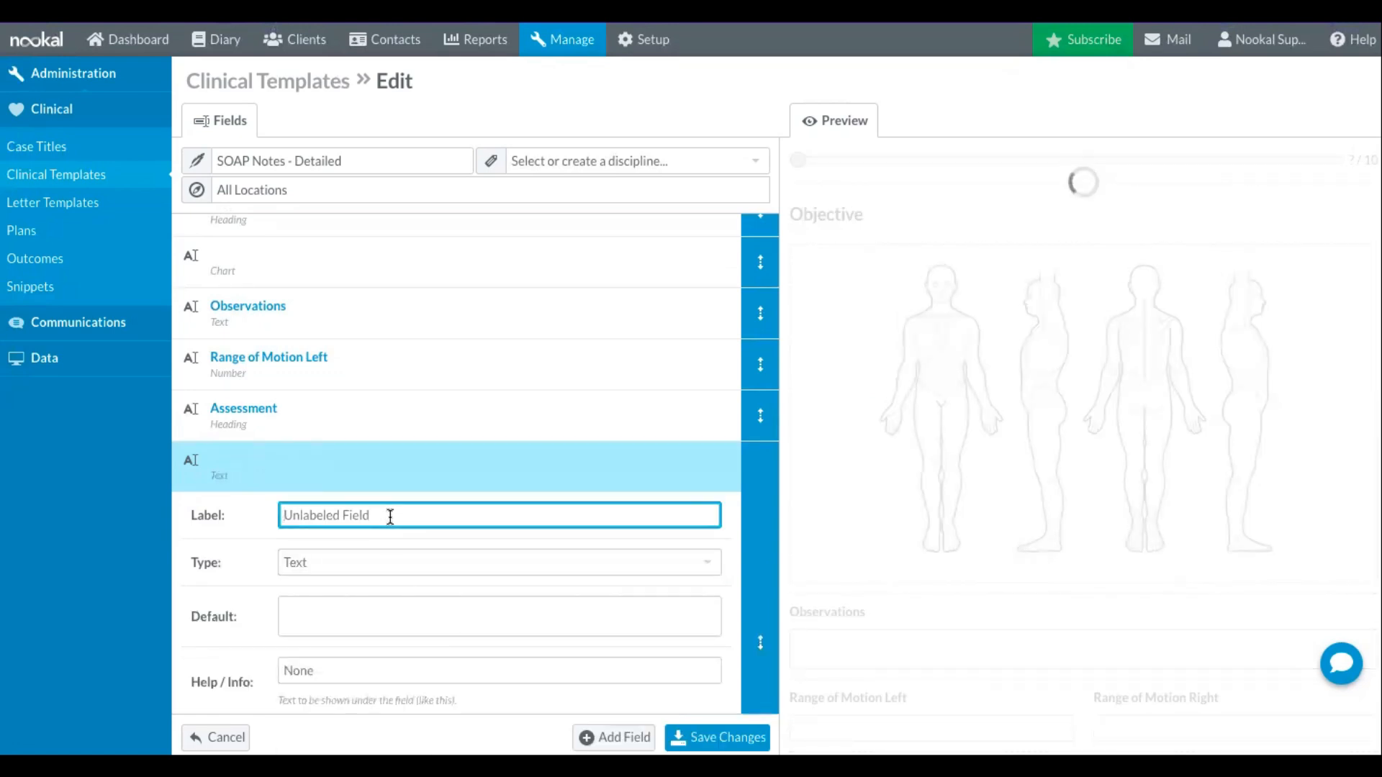
pyautogui.write('Body Functions and Structures')
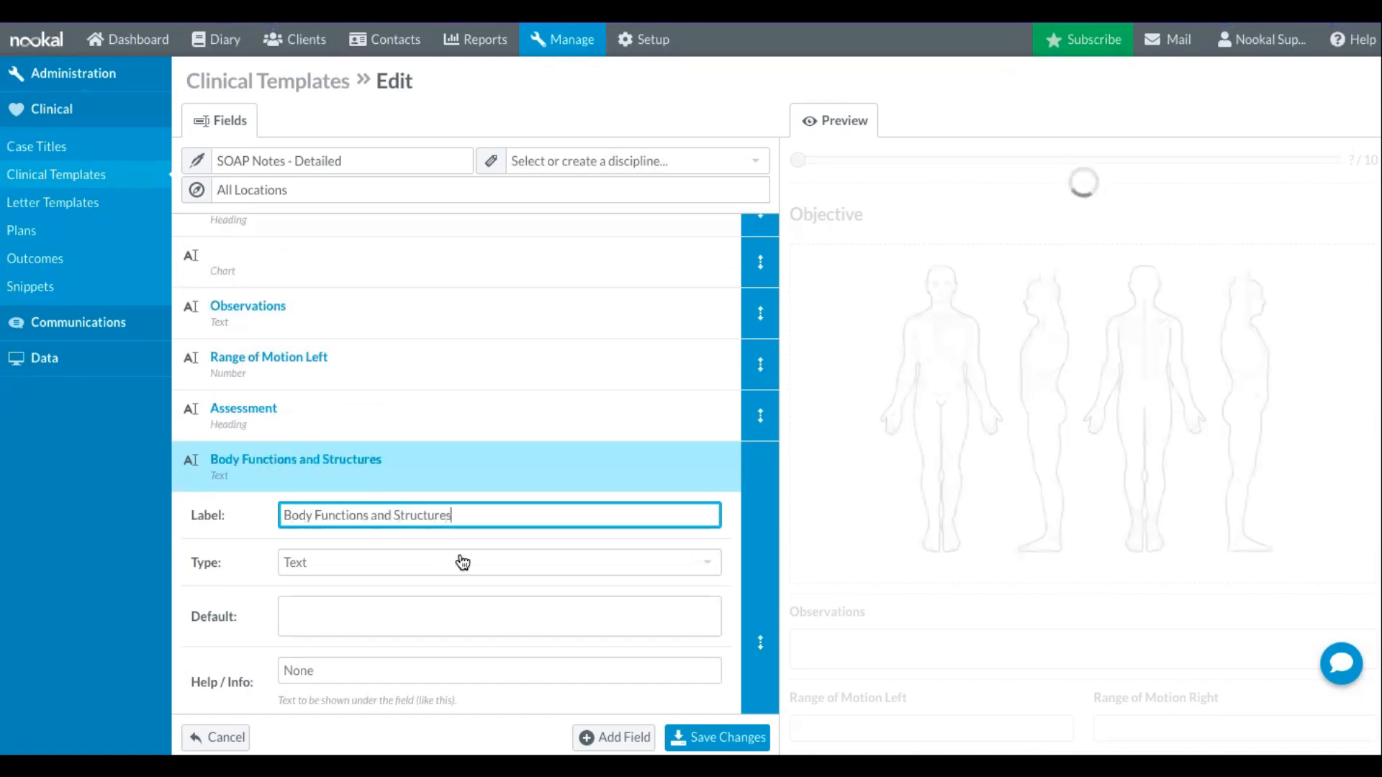
# - Add a Text field labelled "Environmental Factors" after the Body Functions and Structures field
pyautogui.scroll(-2, 463, 562)
pyautogui.click(605, 728)
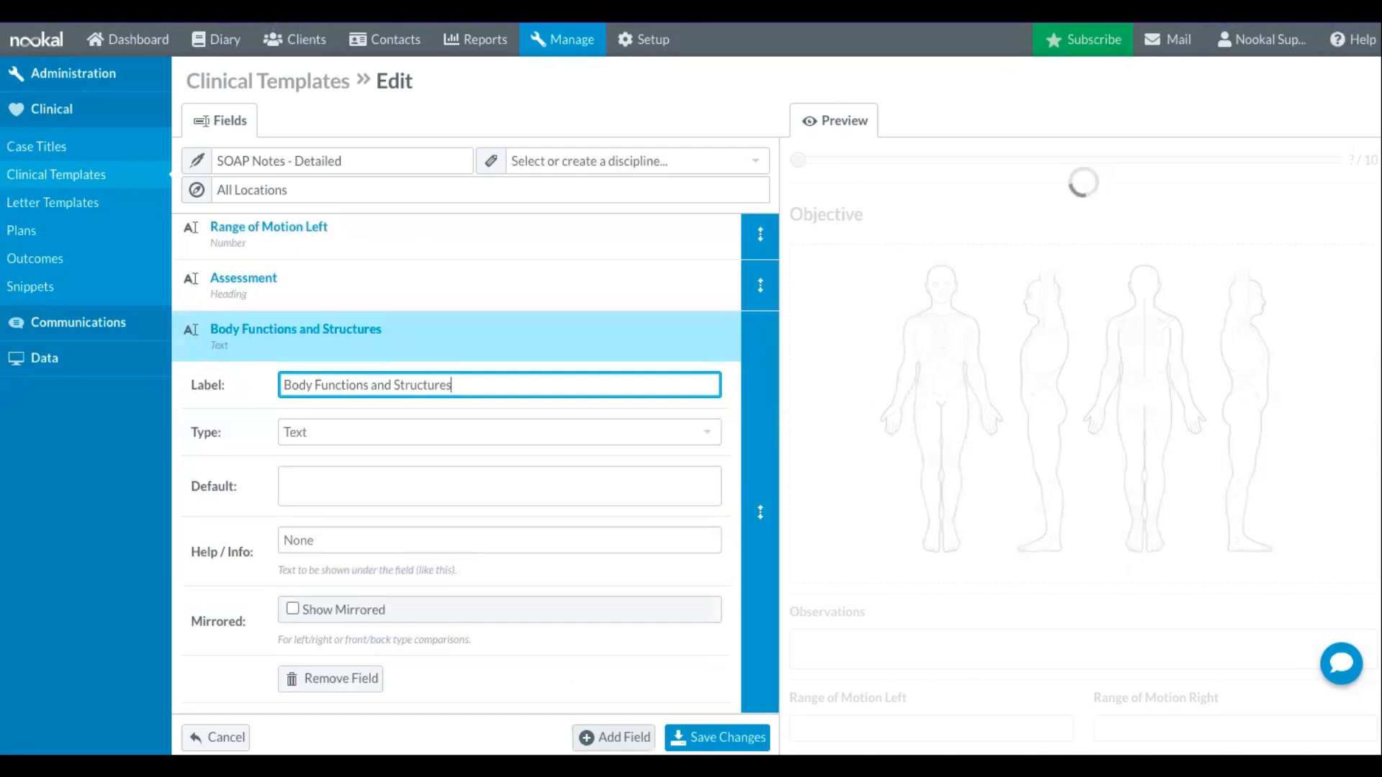
pyautogui.click(386, 576)
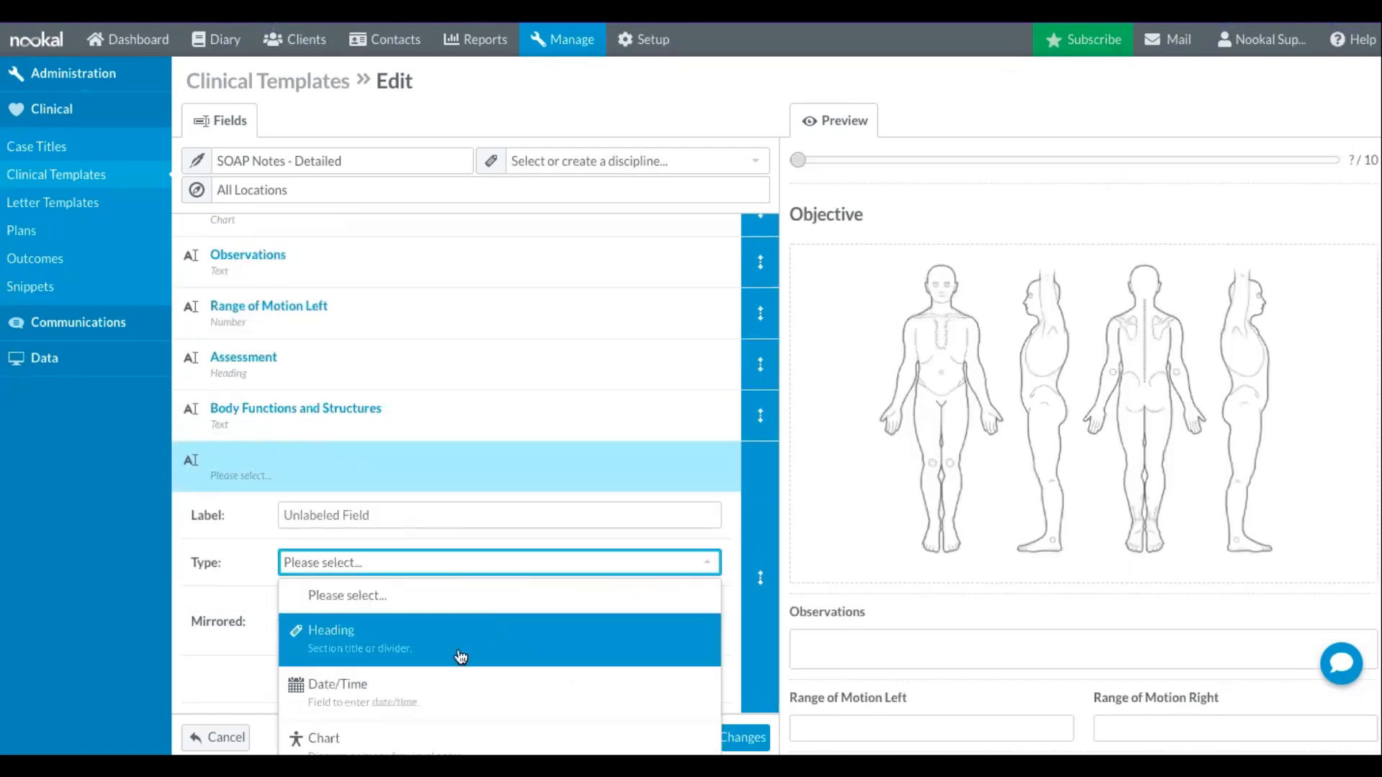
pyautogui.scroll(-1, 455, 677)
pyautogui.click(446, 693)
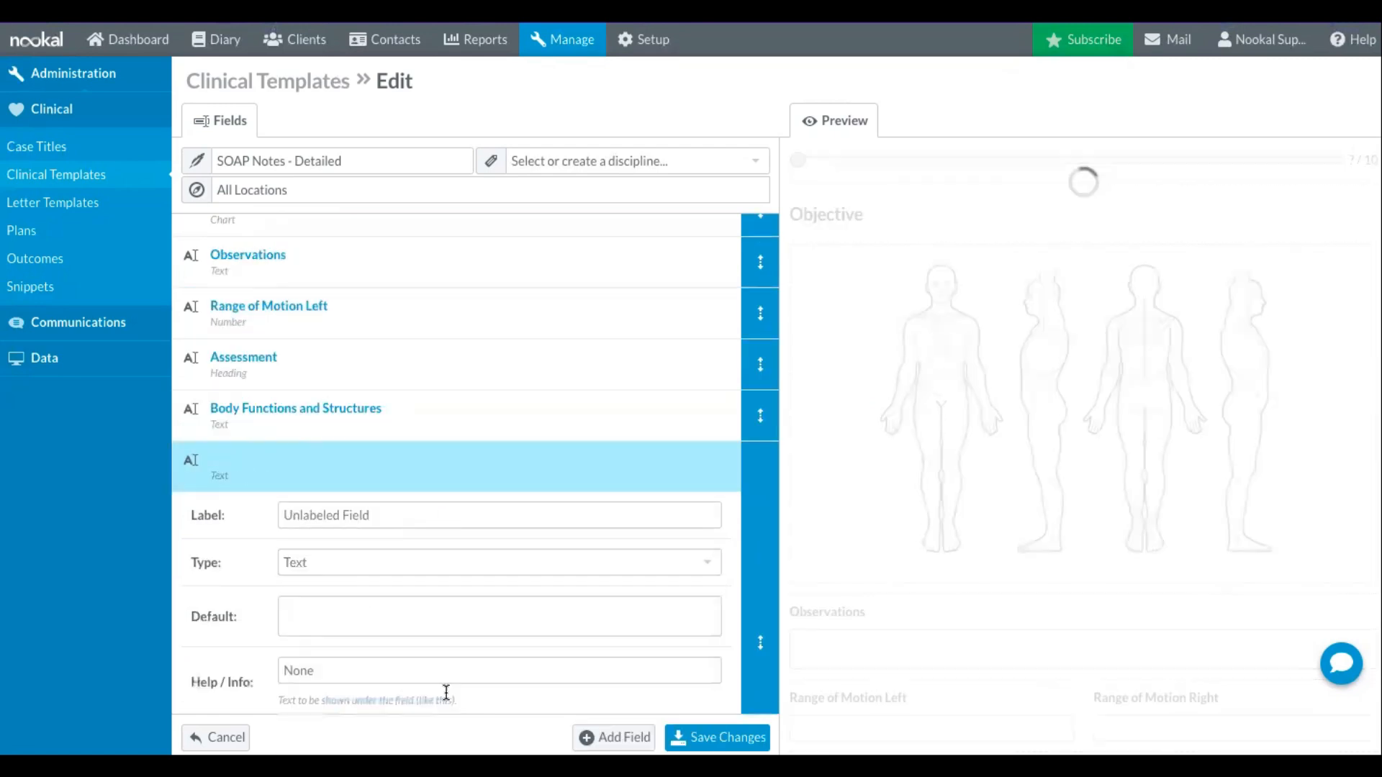
pyautogui.click(358, 513)
pyautogui.write('Environmental')
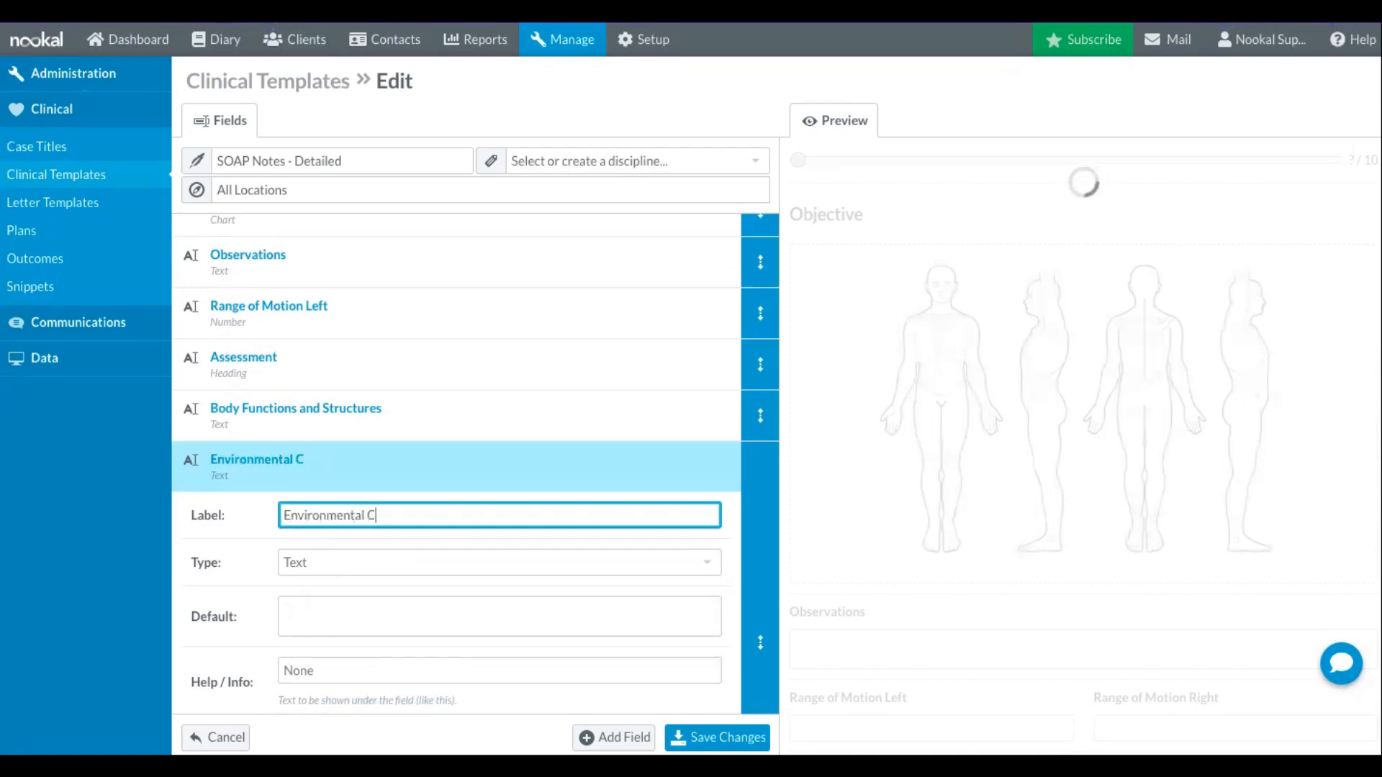
pyautogui.write(' Factors')
# - Add a Heading field labelled "Plan" after the Environmental Factors field
pyautogui.scroll(-2, 382, 546)
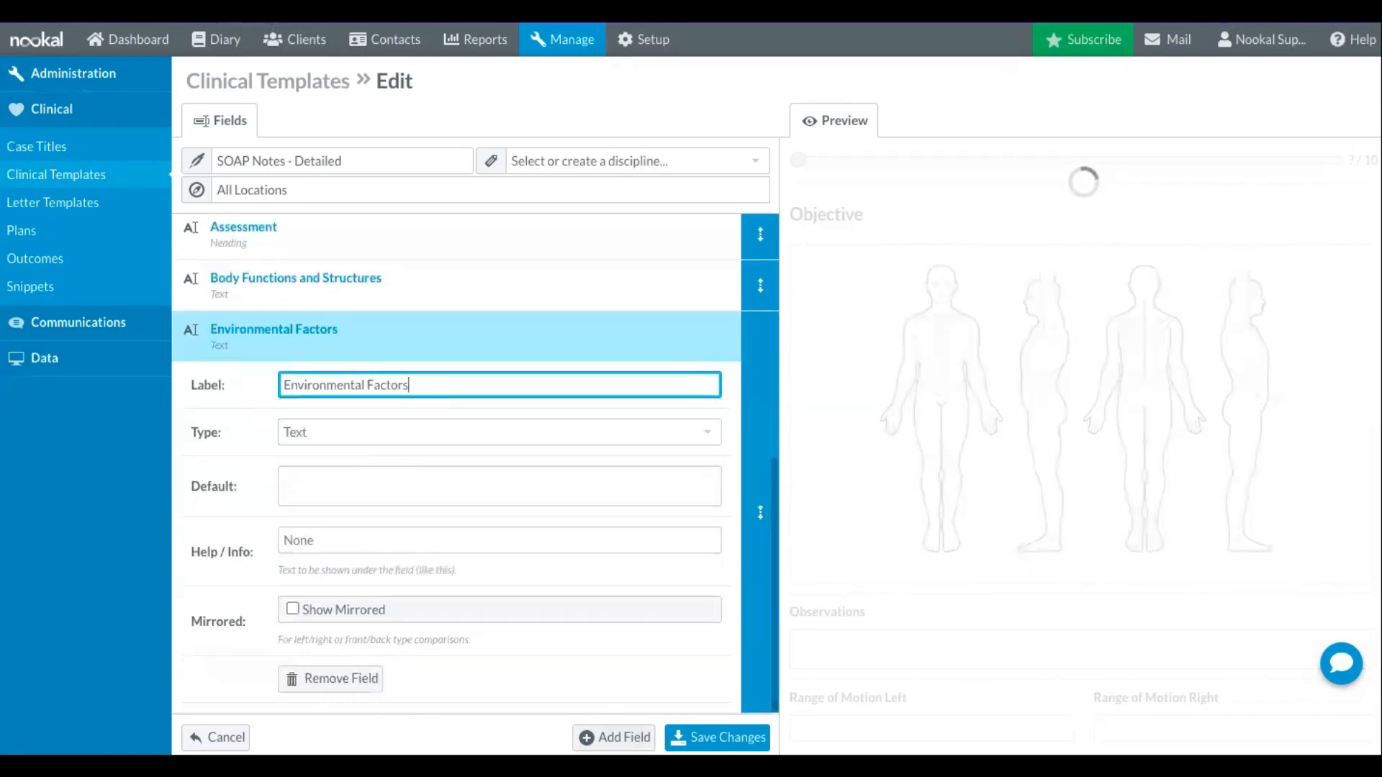
pyautogui.press('Return')
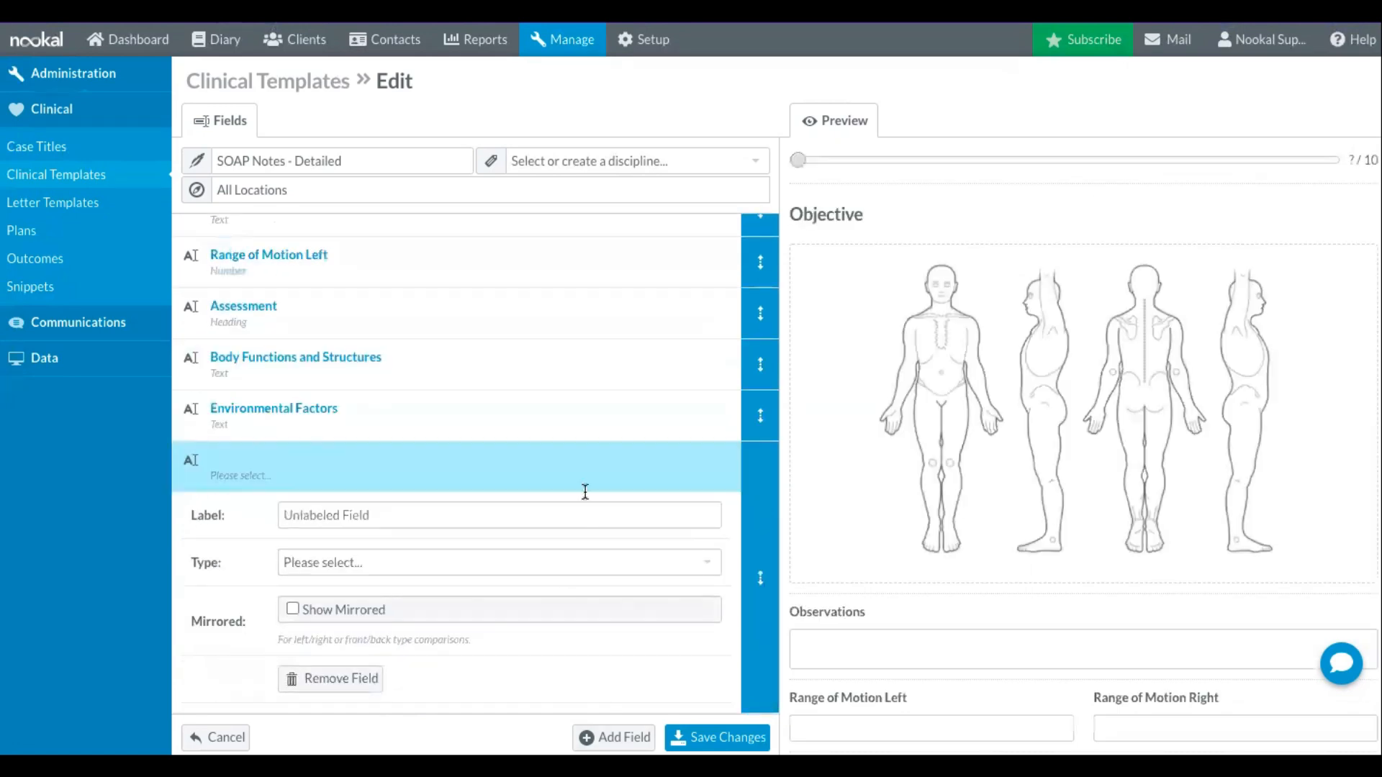
pyautogui.click(484, 576)
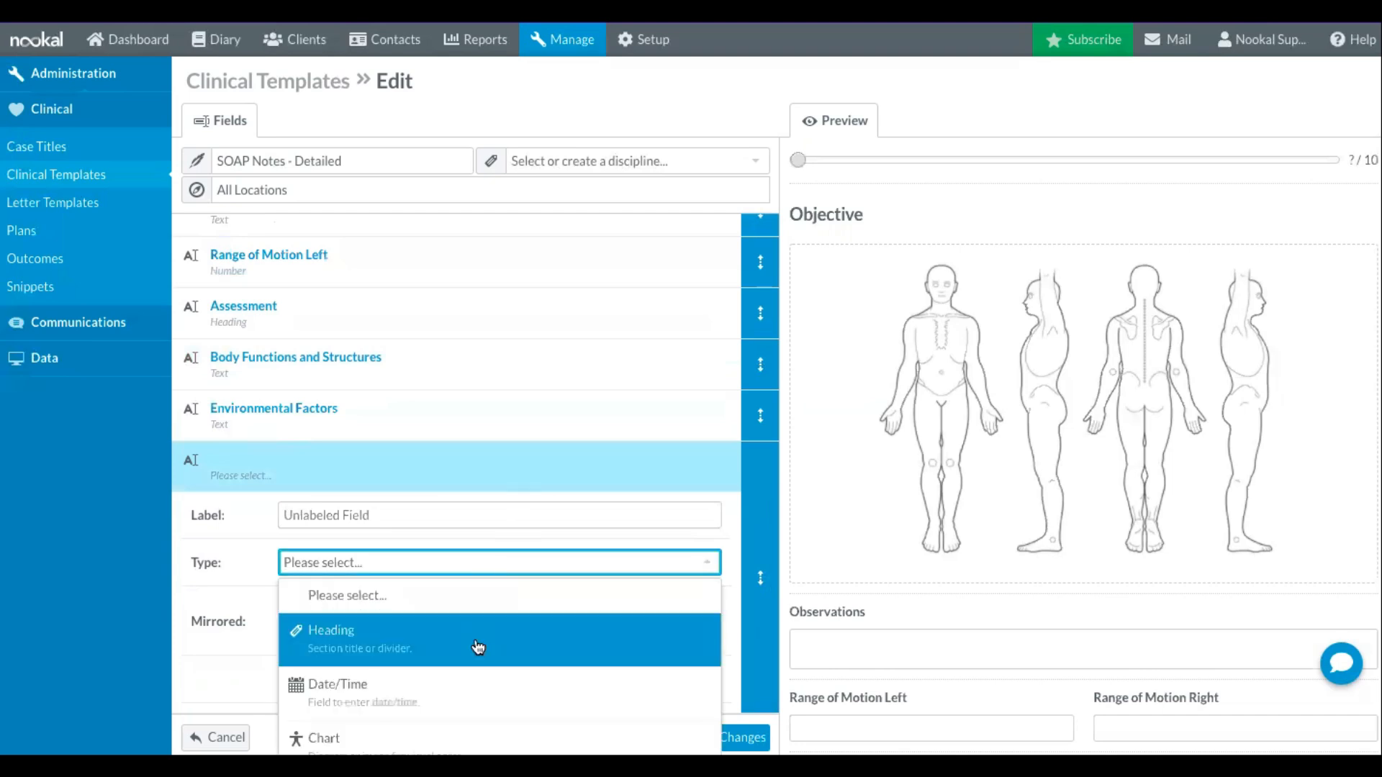
pyautogui.click(478, 646)
pyautogui.click(413, 515)
pyautogui.write('Plam')
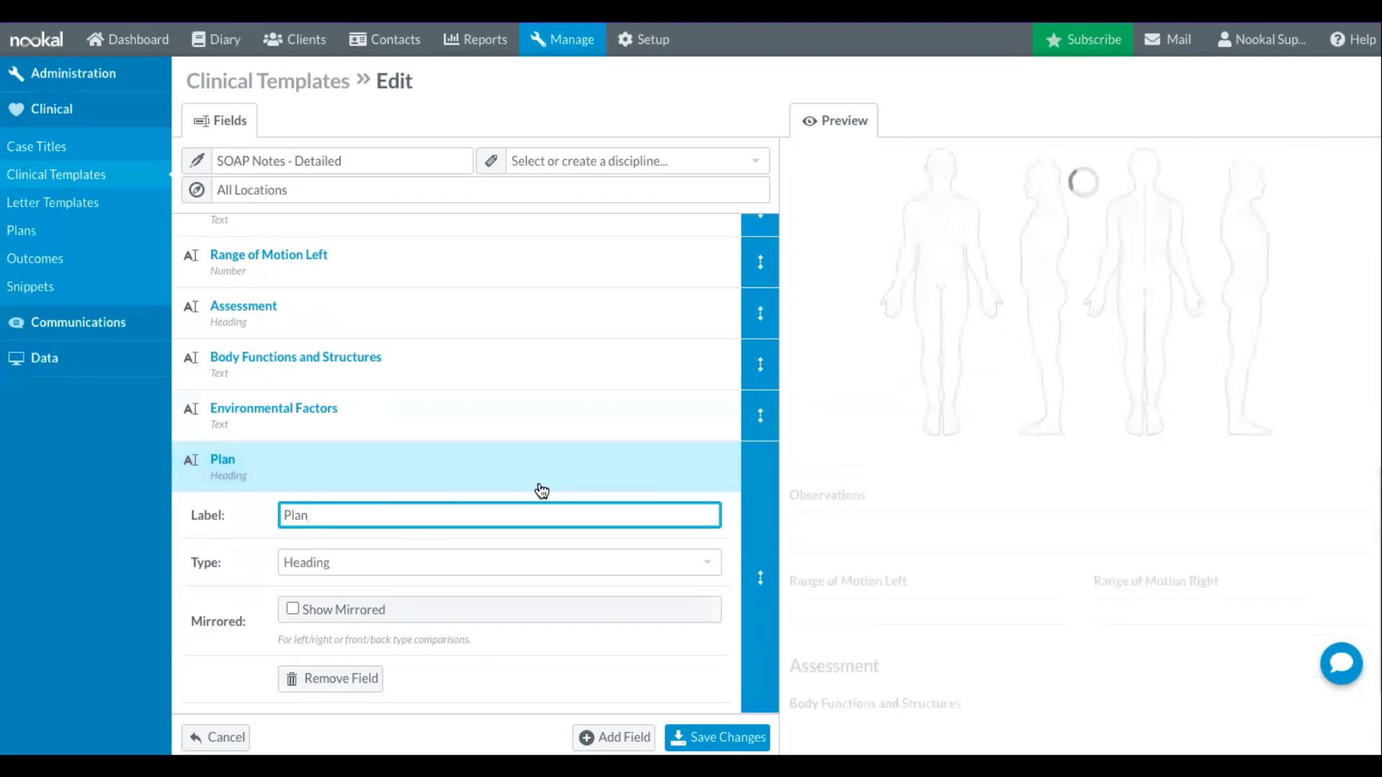
# - Add a Checkboxes field labelled "Treatment" under the Plan heading
pyautogui.click(614, 737)
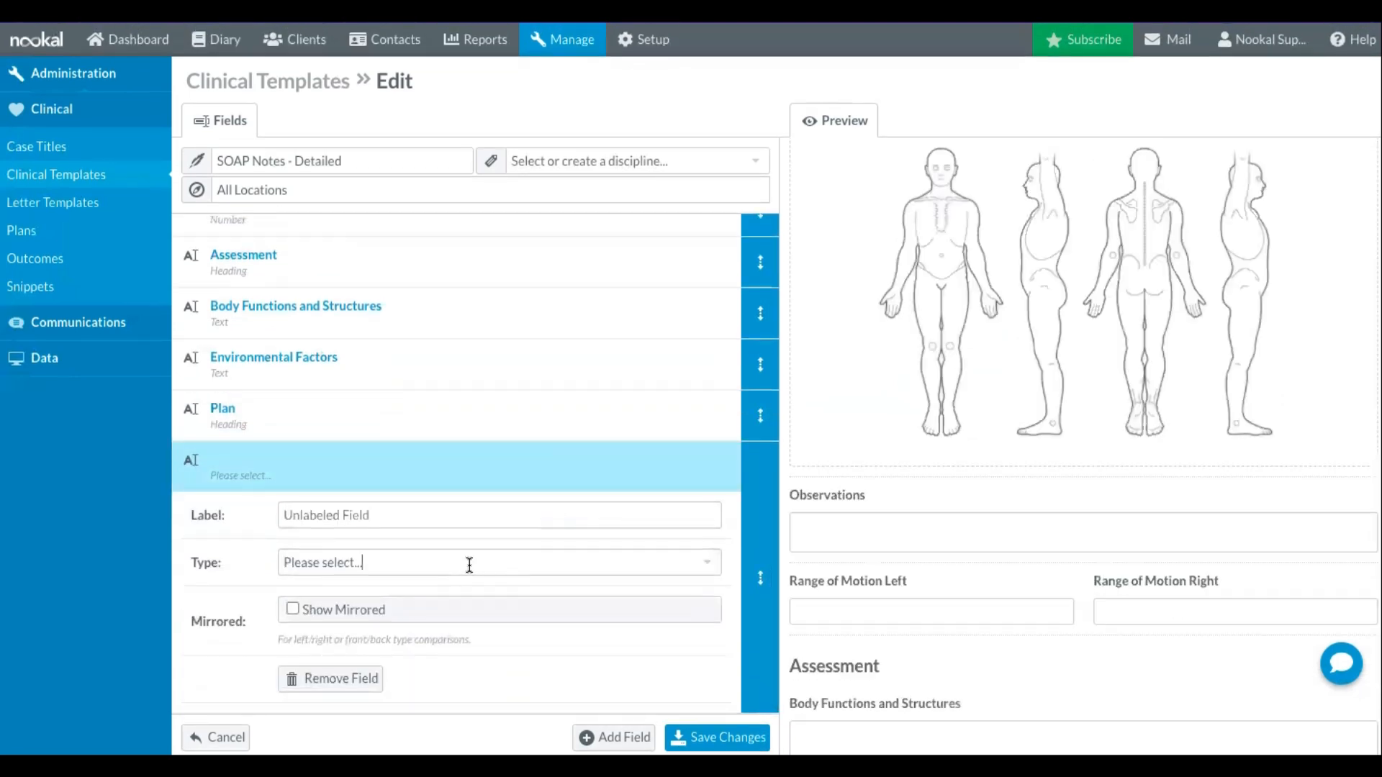
pyautogui.click(469, 566)
pyautogui.scroll(-3, 484, 645)
pyautogui.scroll(-2, 479, 659)
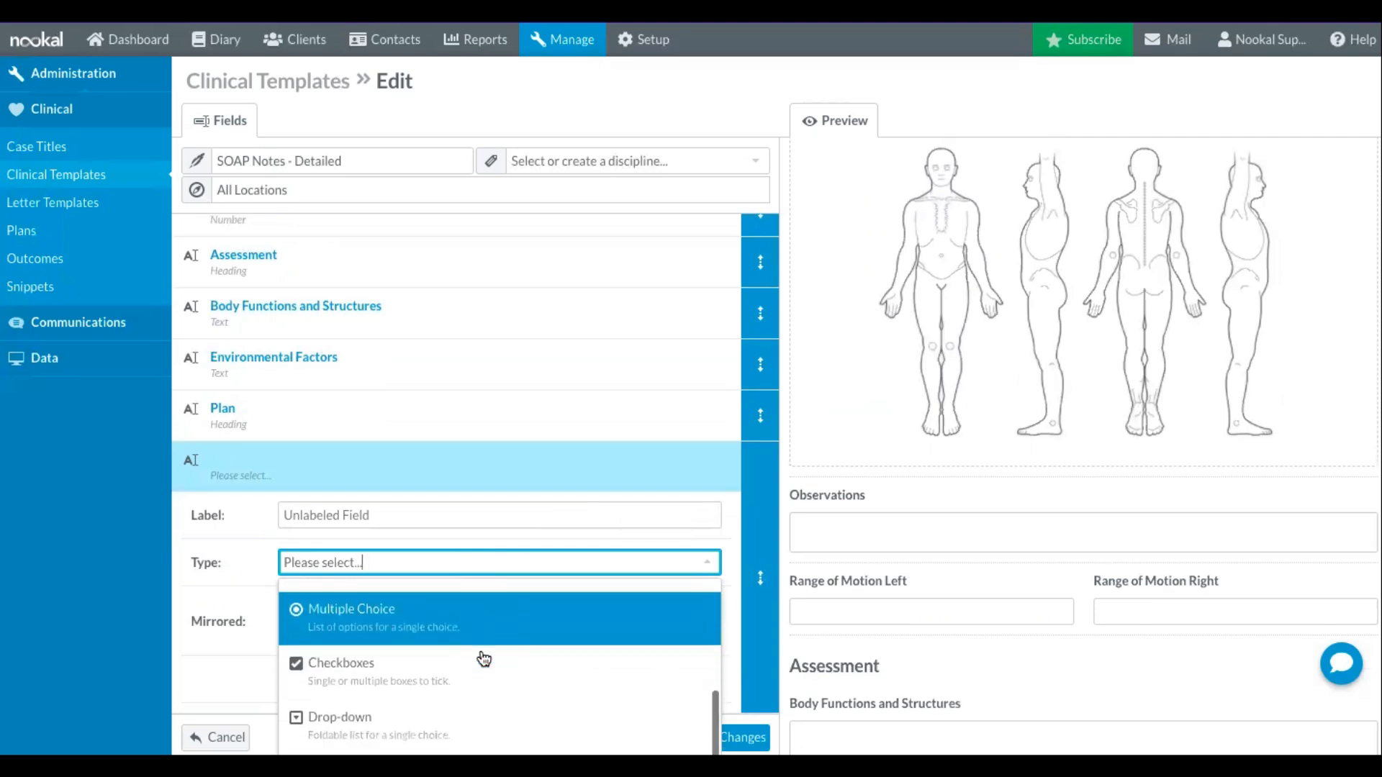
pyautogui.click(478, 666)
pyautogui.click(398, 510)
pyautogui.write('Treatme')
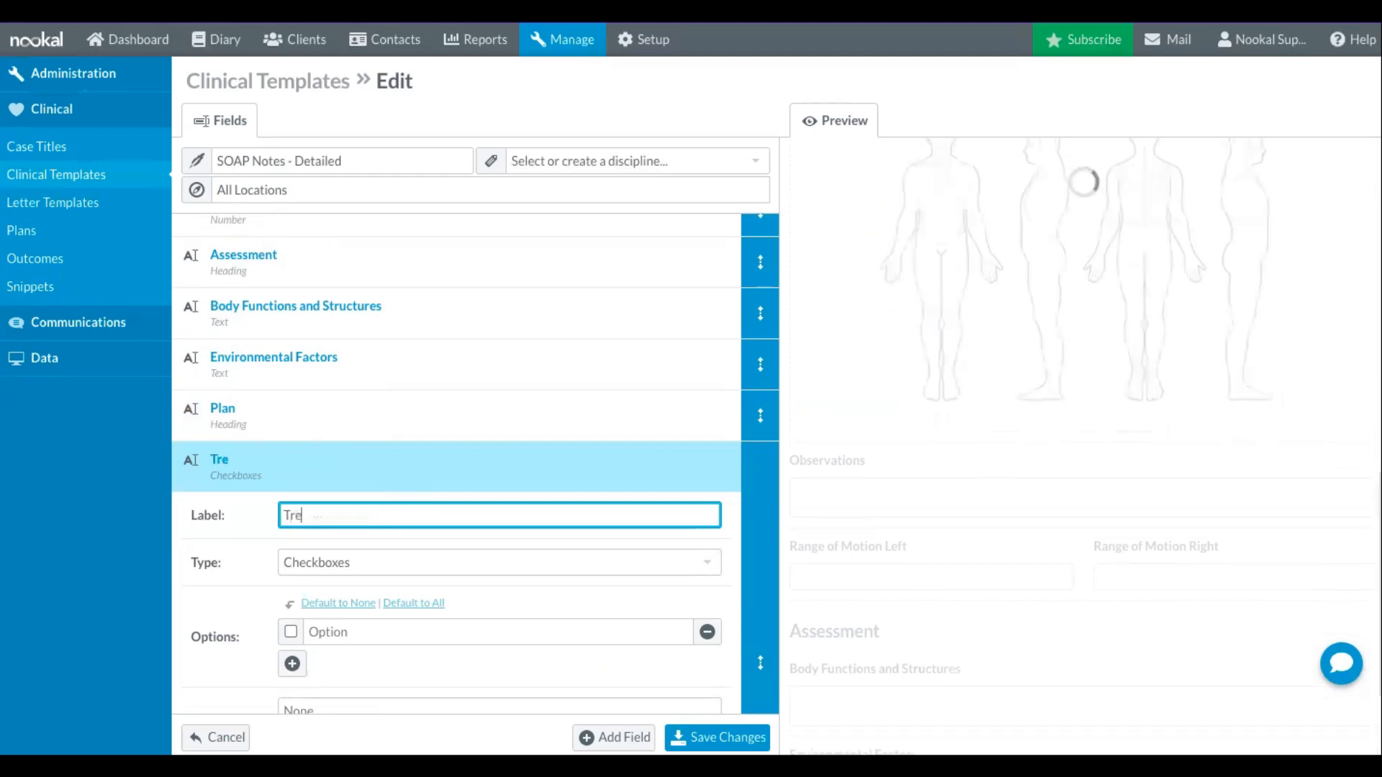
# - Give the Treatment checkboxes the options "Manual Therapy" and "Exercise Program"
pyautogui.click(386, 628)
pyautogui.write('Man')
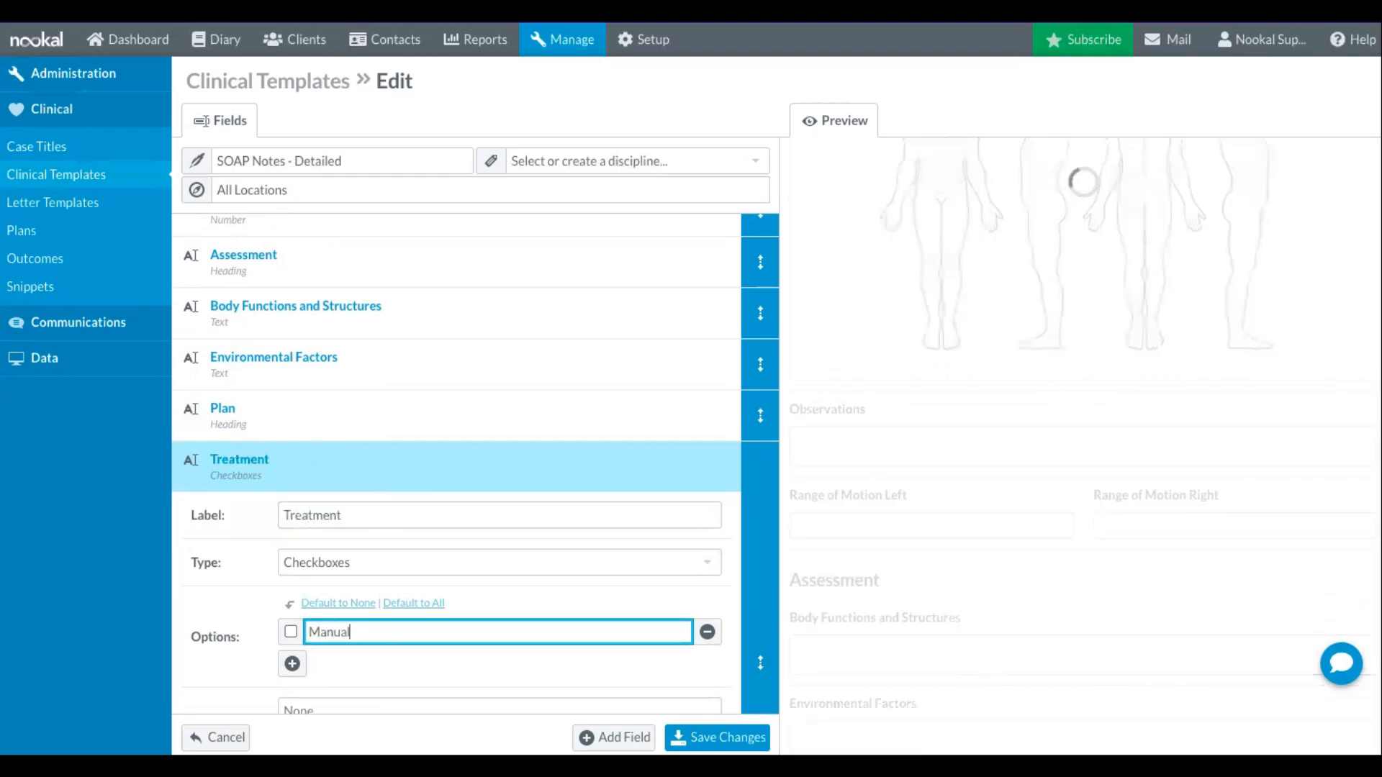
pyautogui.click(292, 664)
pyautogui.write('Exercise Program')
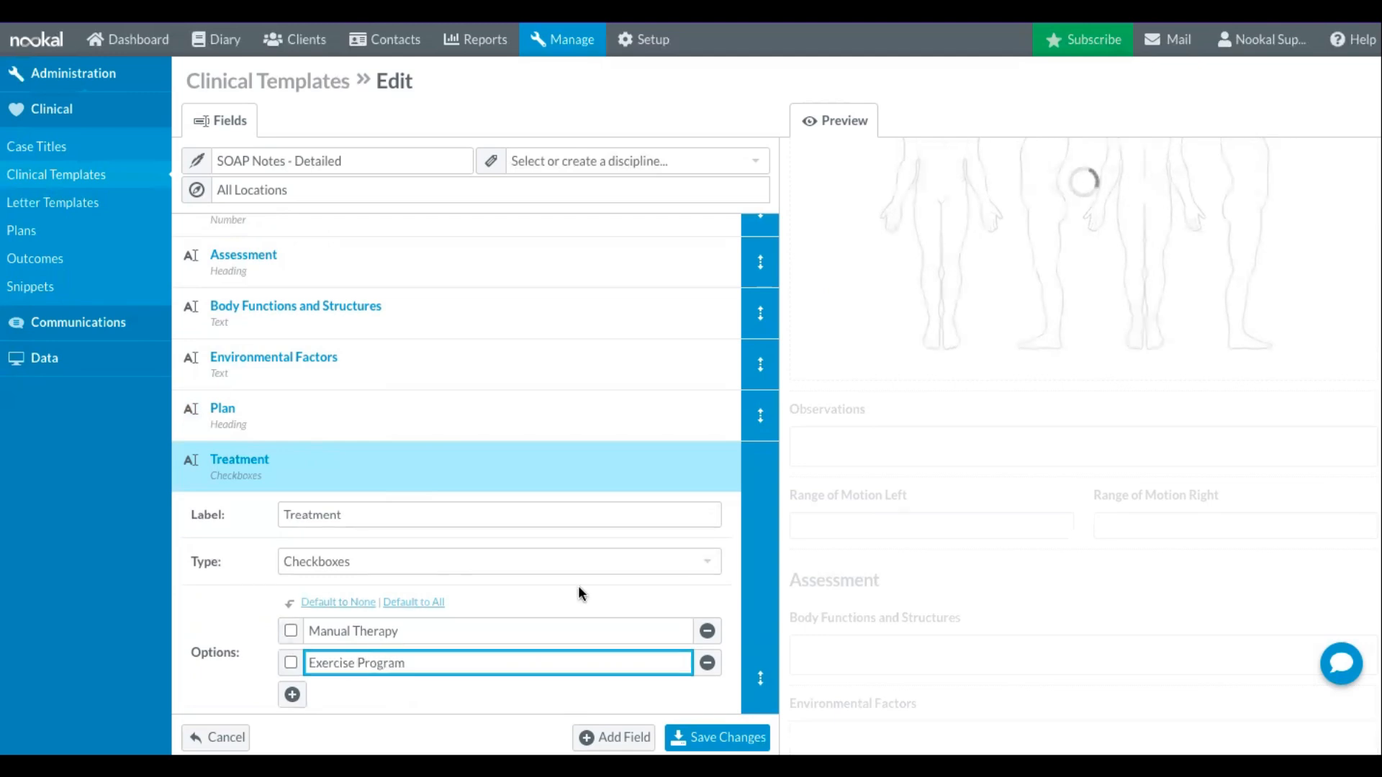
# - Add a Multiple Choice field labelled "Review After" after the Treatment field
pyautogui.scroll(-2, 577, 585)
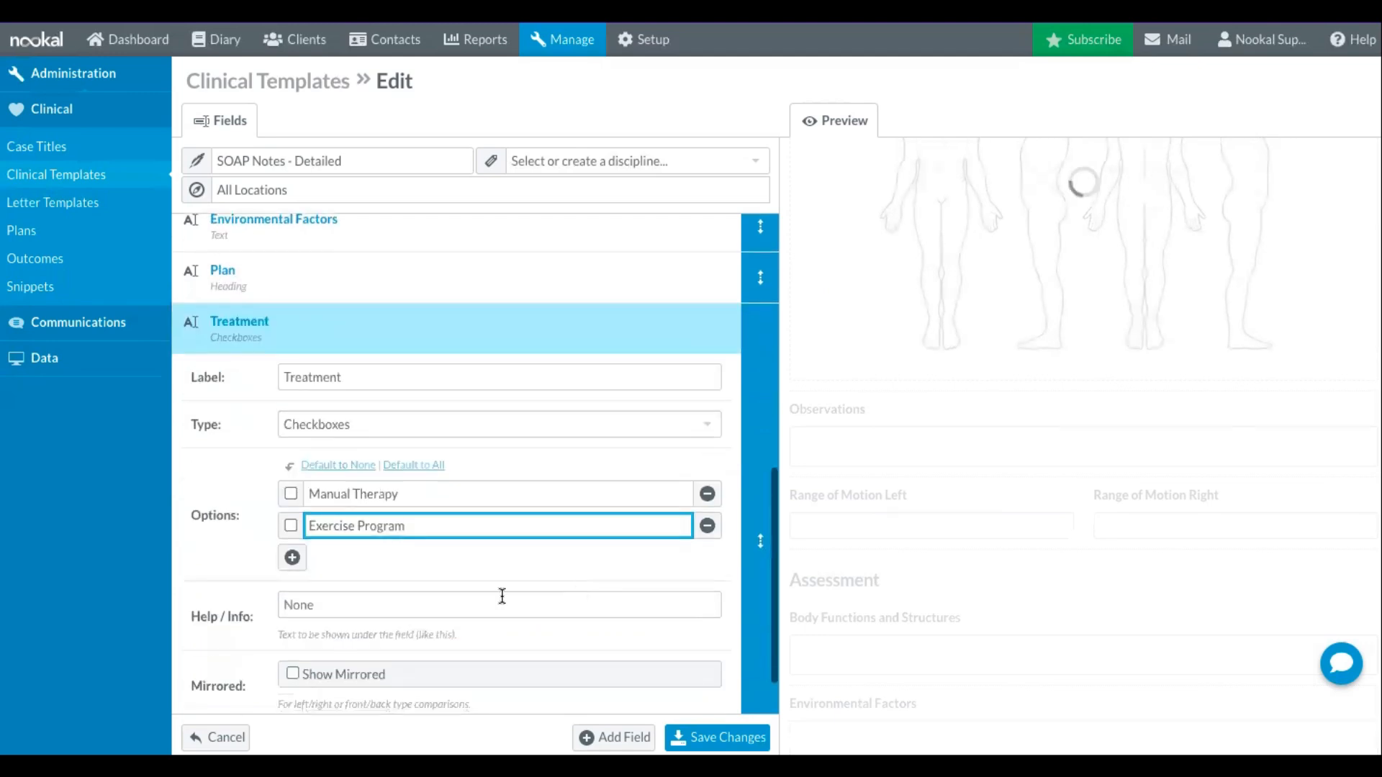
pyautogui.click(613, 737)
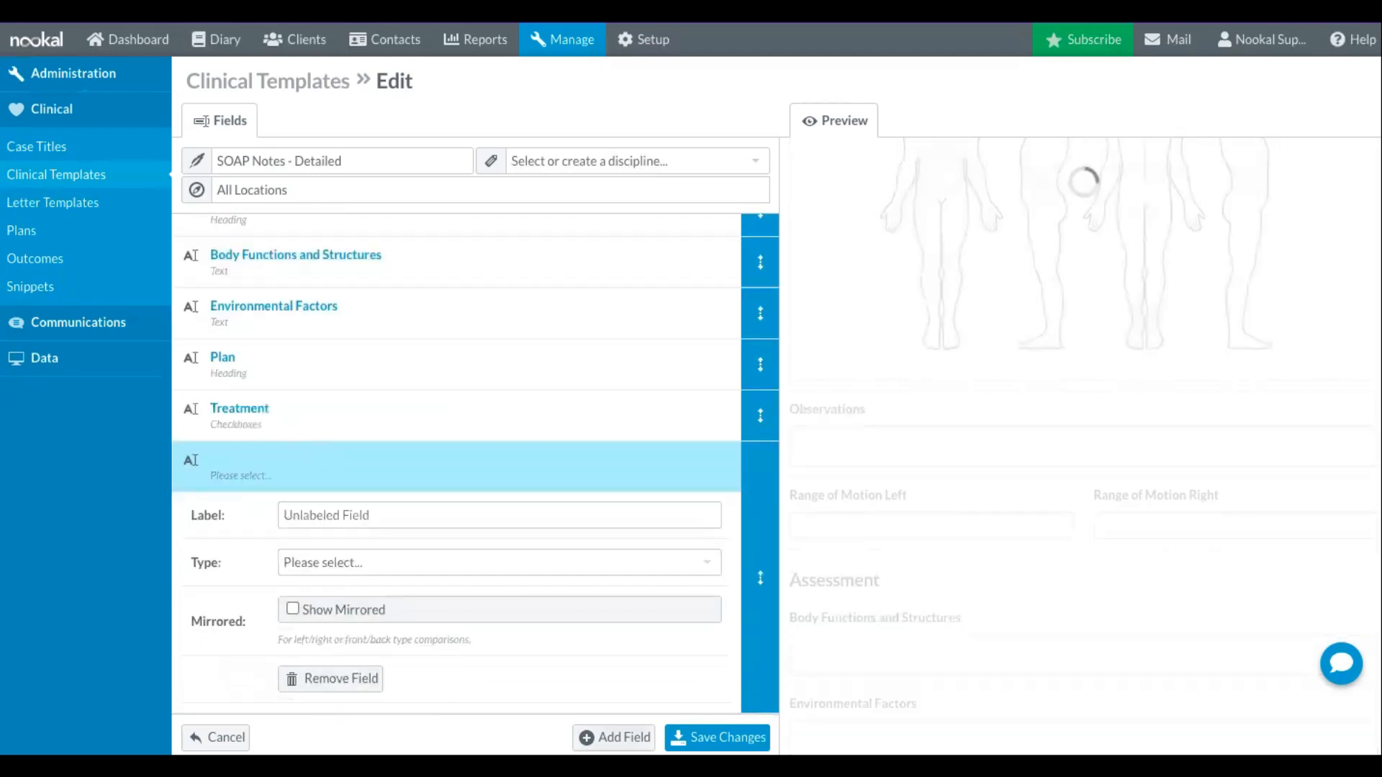
pyautogui.click(353, 514)
pyautogui.write('REview')
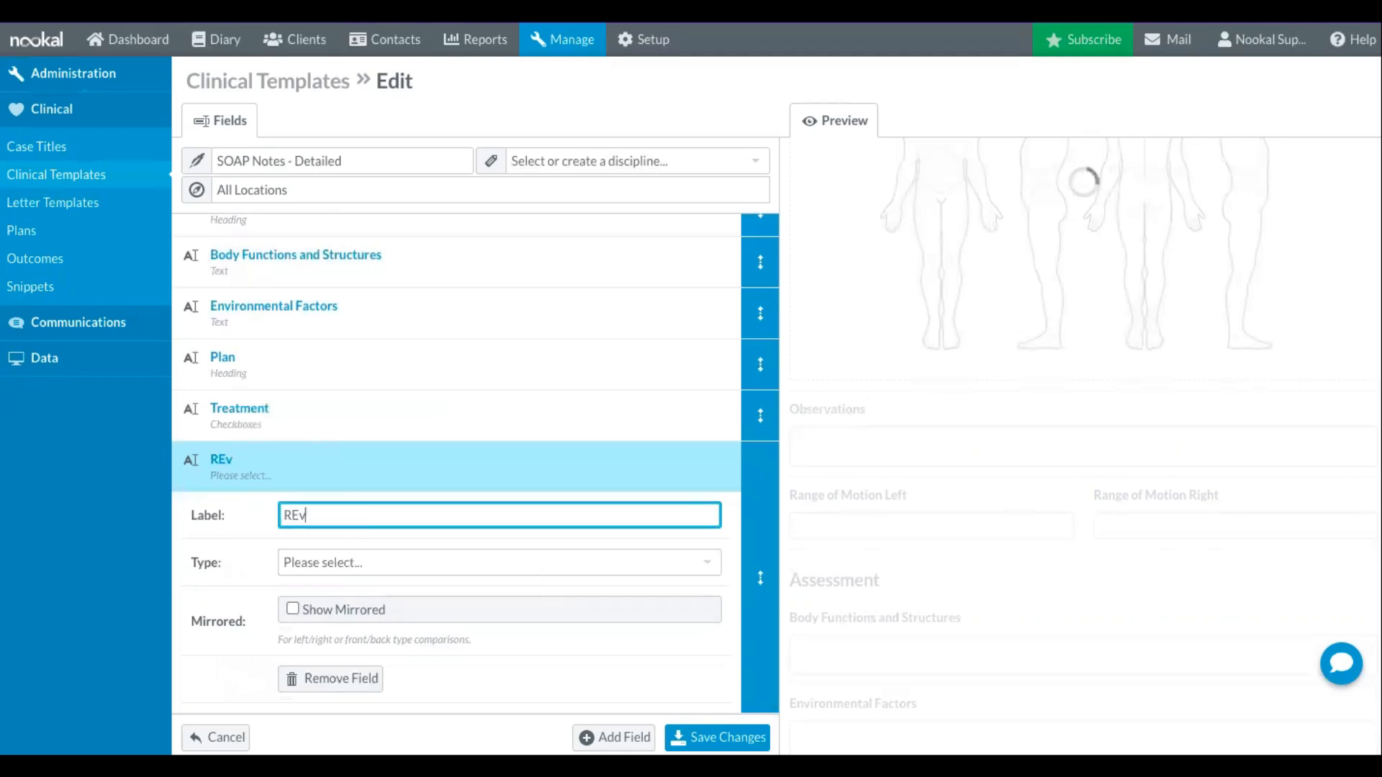
pyautogui.press('BackSpace')
pyautogui.press('BackSpace')
pyautogui.press('BackSpace')
pyautogui.press('BackSpace')
pyautogui.write('iew After')
pyautogui.click(446, 560)
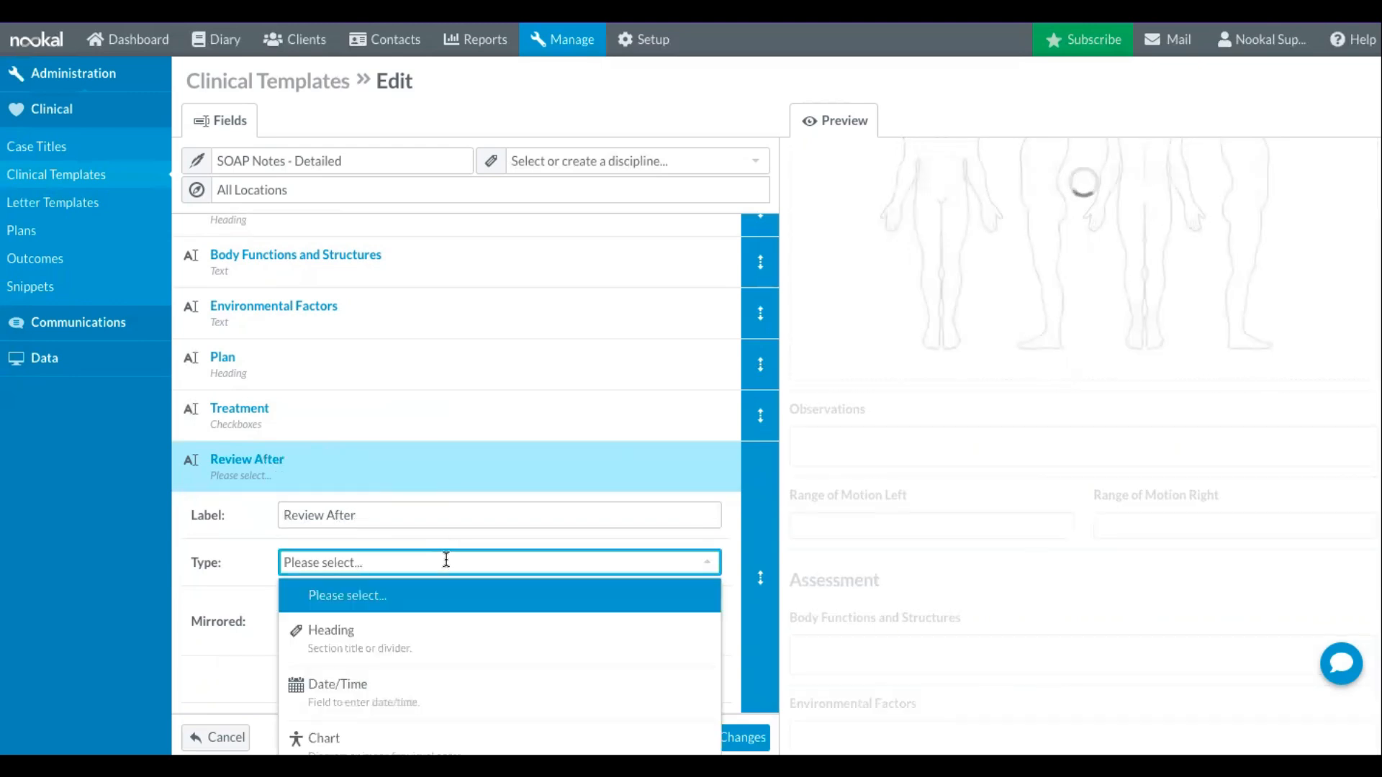
pyautogui.scroll(-2, 537, 621)
pyautogui.scroll(-1, 533, 621)
pyautogui.click(503, 648)
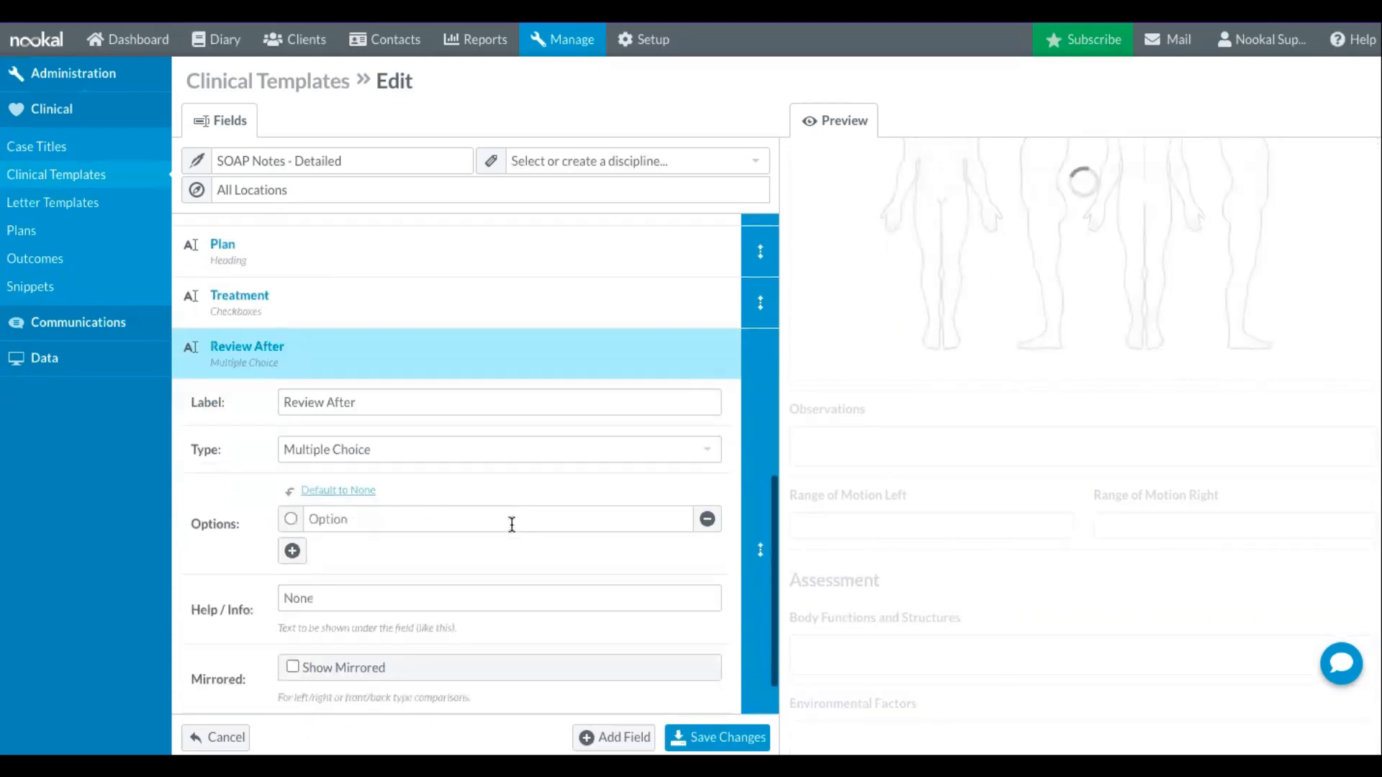
# - Give the Review After field the options "1 week", "2 weeks", "3 weeks", "4 weeks" and "Not applicable"
pyautogui.click(441, 521)
pyautogui.write('1 week')
pyautogui.press('Return')
pyautogui.write('2 weeks')
pyautogui.press('Return')
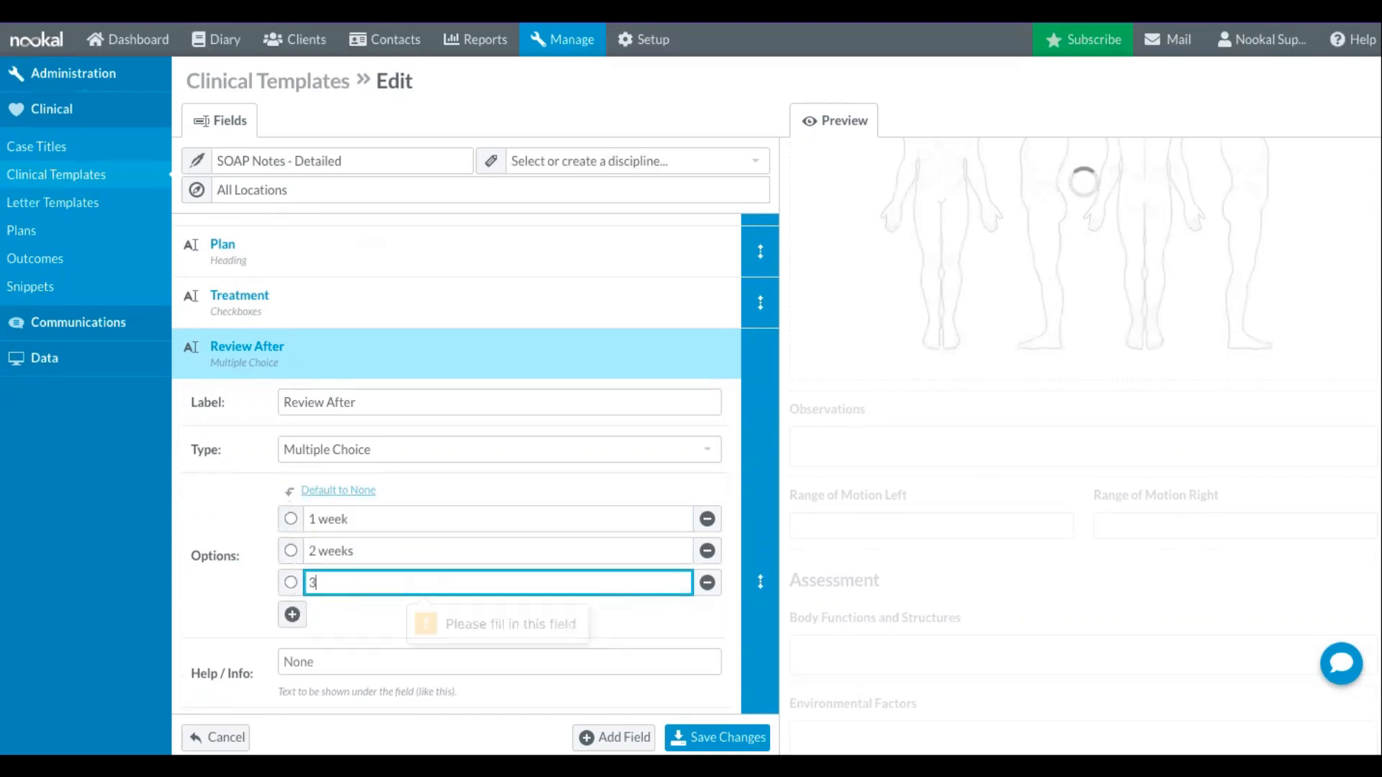
pyautogui.write('3 weeks')
pyautogui.press('Return')
pyautogui.write('4 weeks')
pyautogui.click(293, 647)
pyautogui.write('Not applicable')
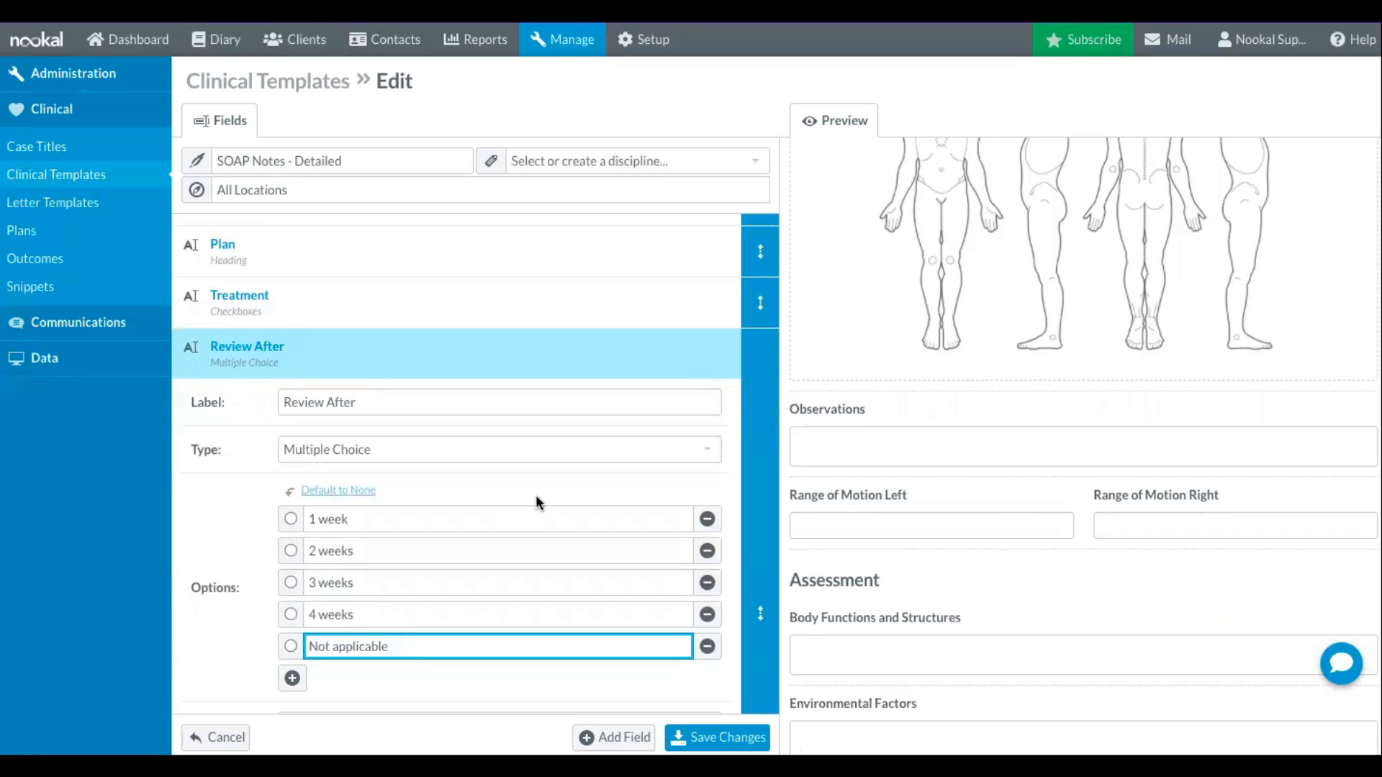
# - Review the full template preview from the Subjective section through to the Plan section
pyautogui.scroll(10, 539, 496)
pyautogui.scroll(-5, 956, 490)
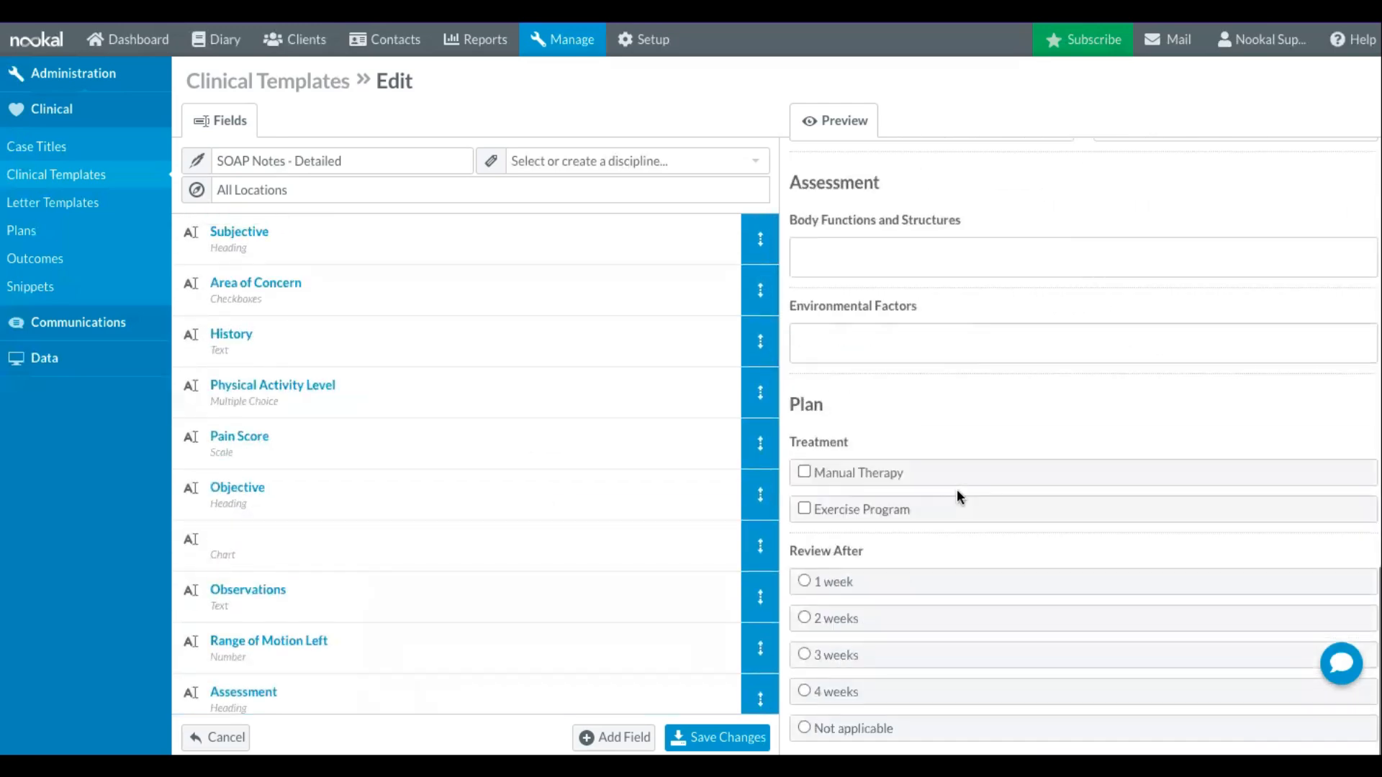
pyautogui.scroll(6, 1022, 477)
pyautogui.scroll(5, 1021, 481)
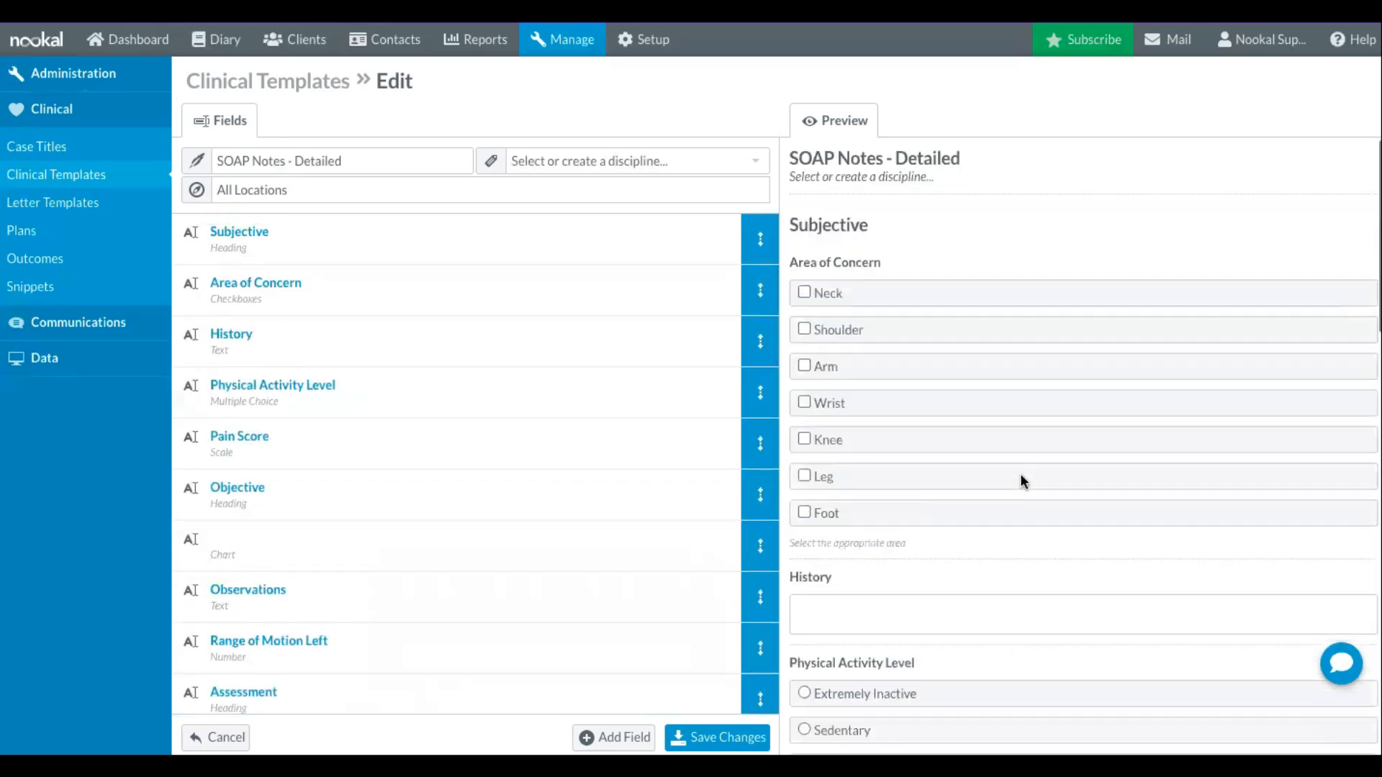
pyautogui.scroll(-2, 1067, 401)
pyautogui.scroll(-5, 1071, 405)
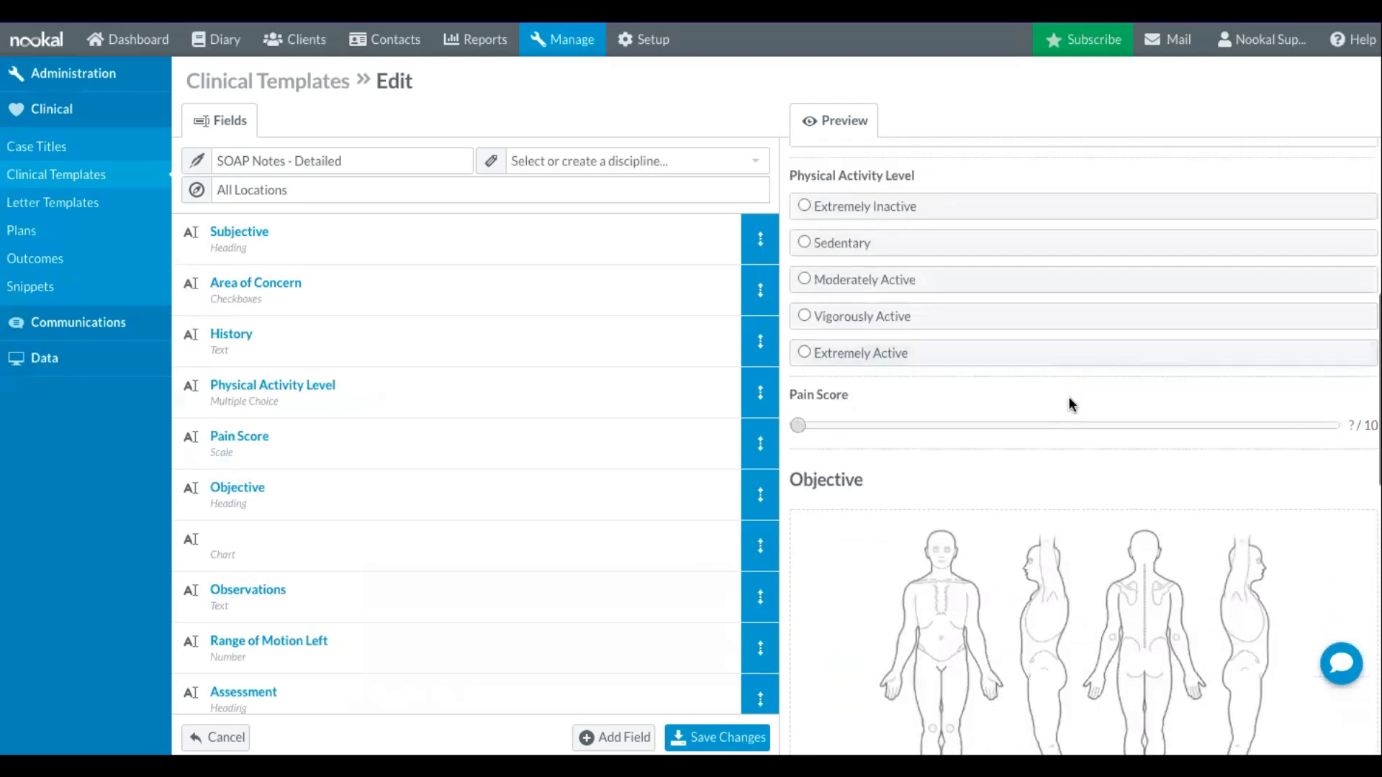
pyautogui.scroll(-5, 1070, 403)
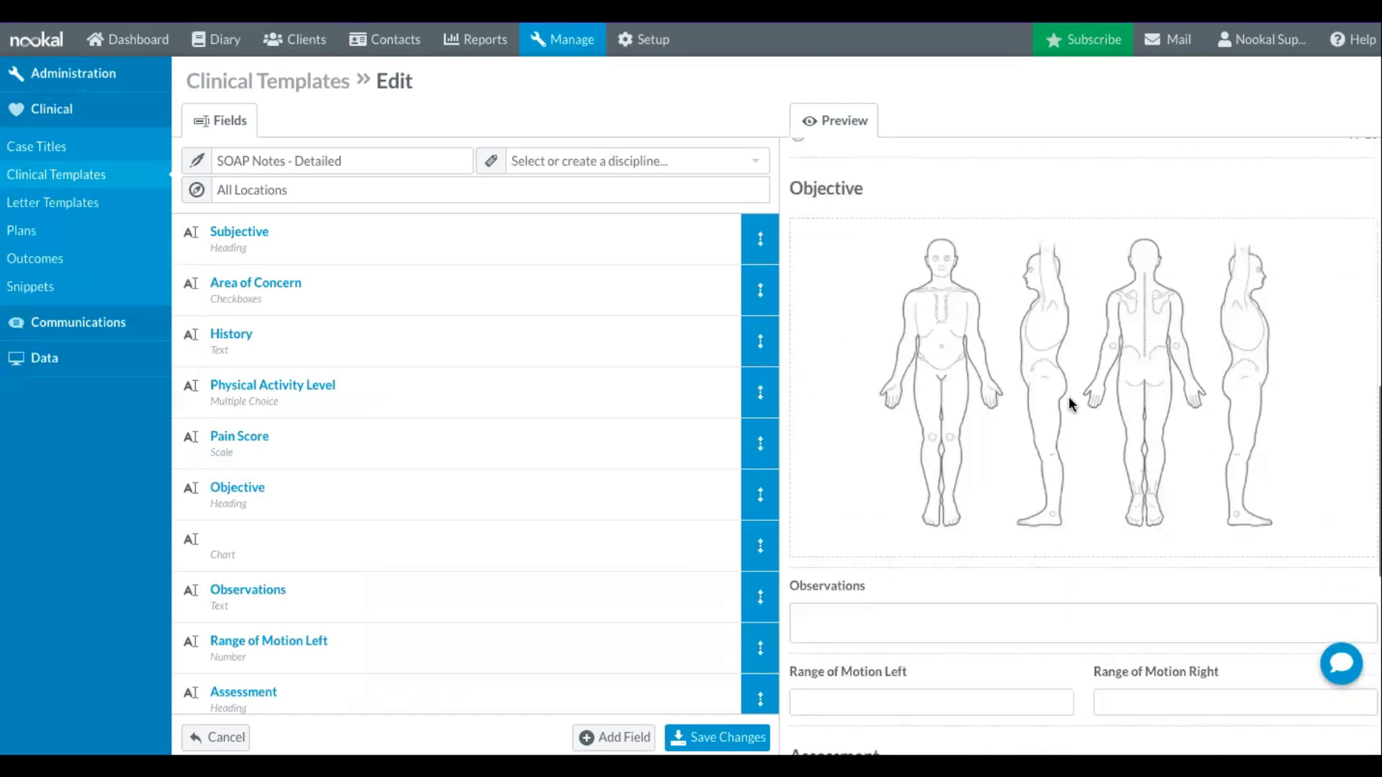
pyautogui.scroll(-3, 1070, 404)
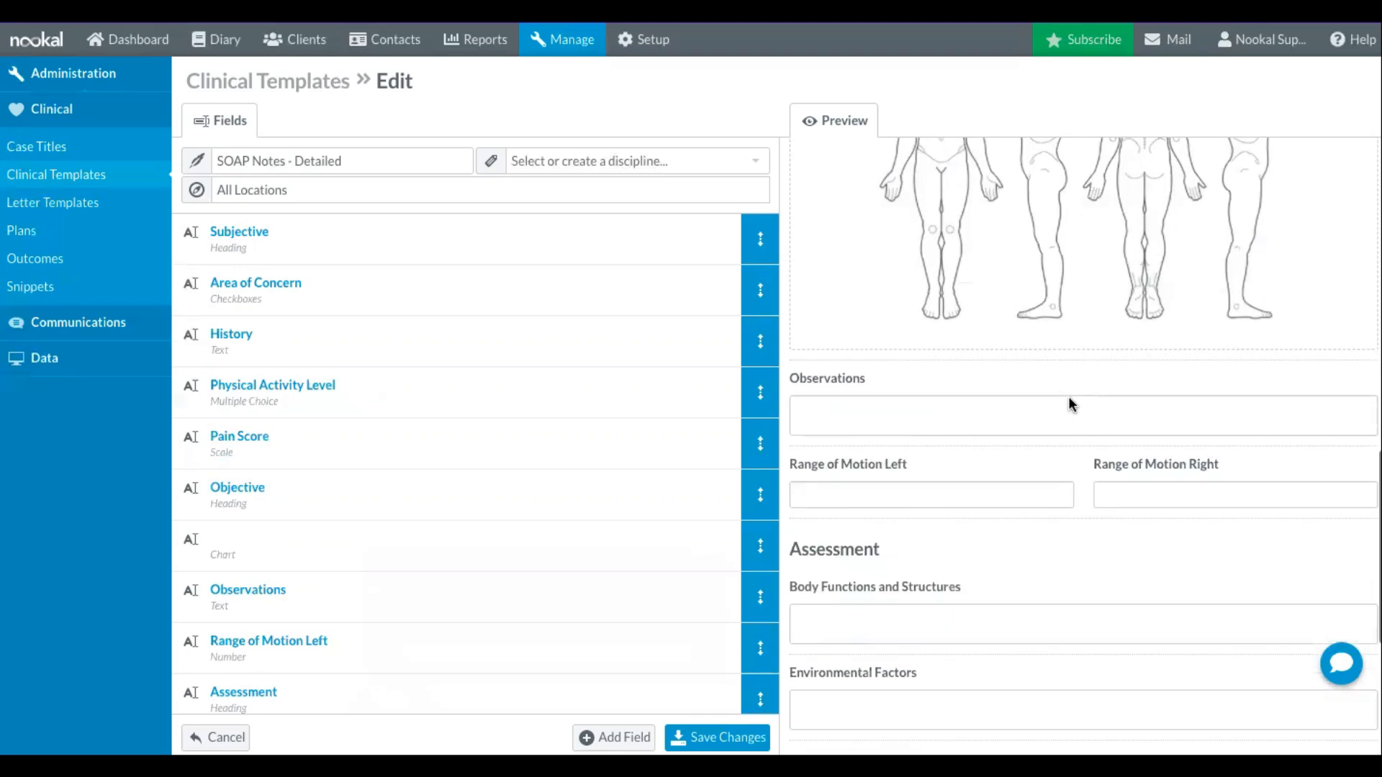
pyautogui.scroll(-3, 1070, 404)
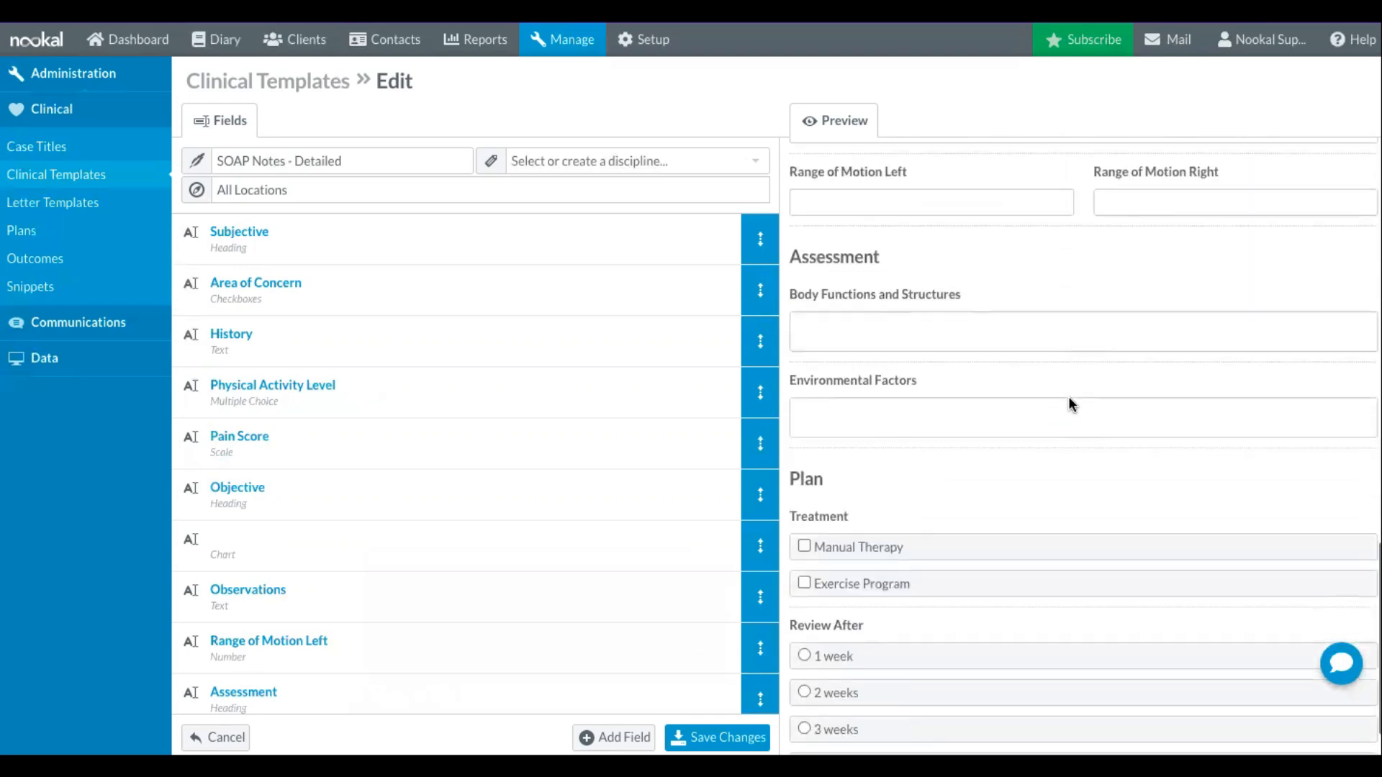